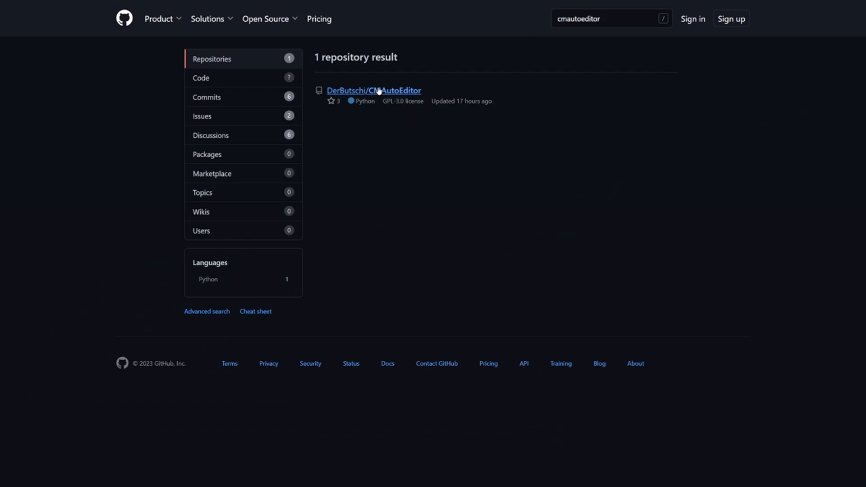
Step: Open the DerButschi/CMAutoEditor repository and follow the README's CMAutoEditor-latest link for the Windows binaries
left_click(377, 91)
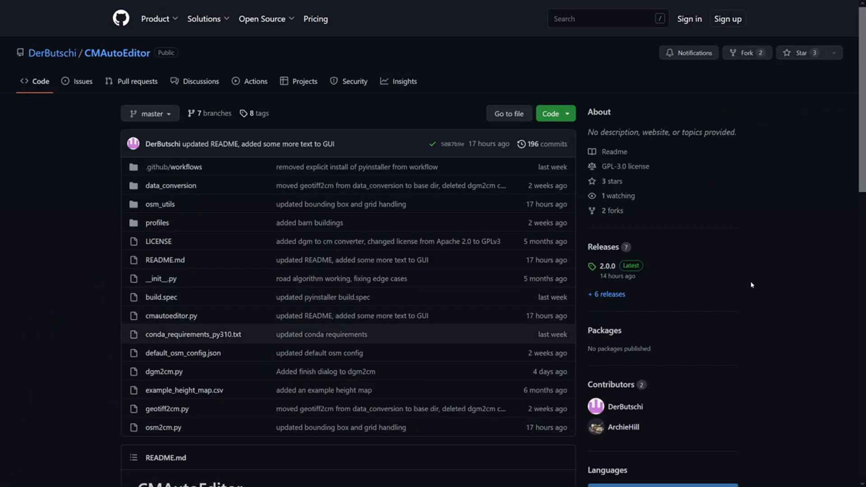
scroll(751, 285, "down", 7)
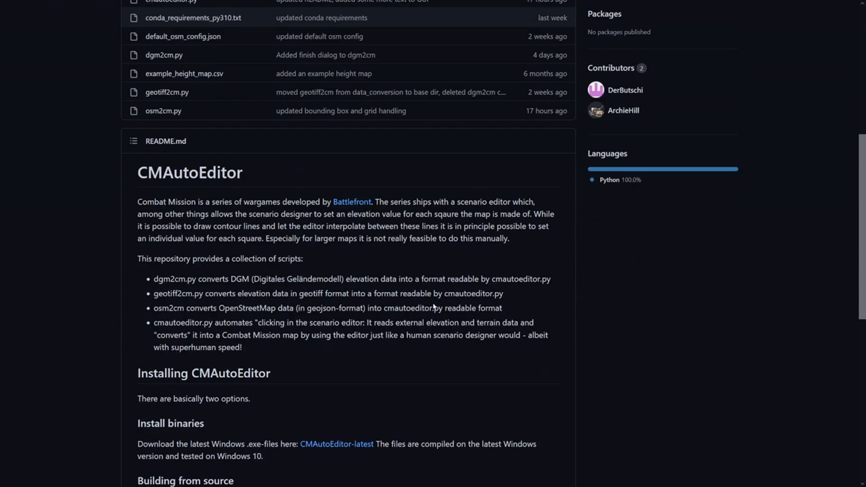
scroll(433, 305, "down", 2)
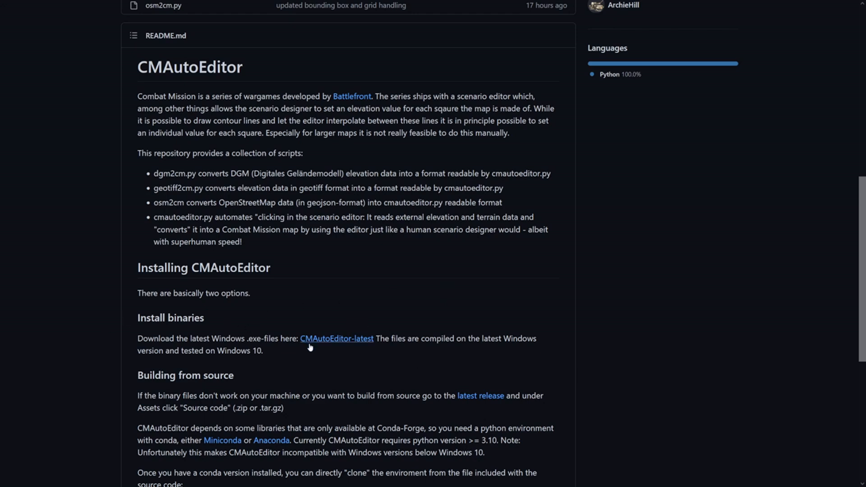
left_click(341, 342)
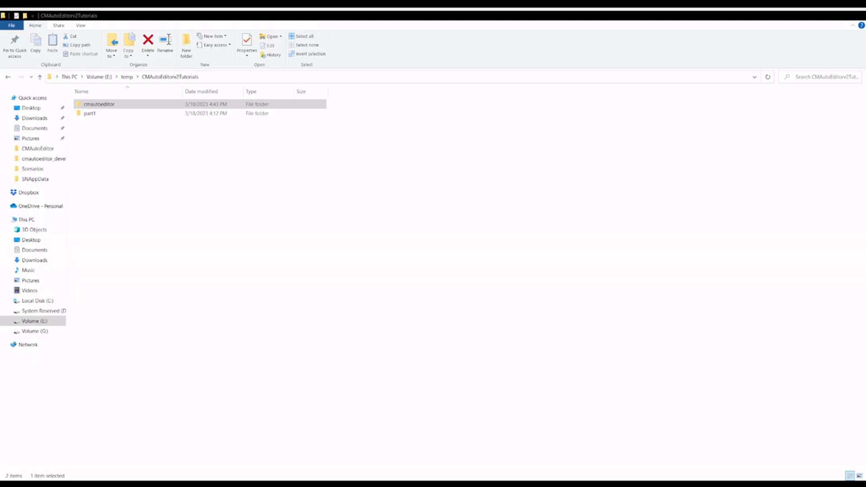
Step: In File Explorer, open the cmautoeditor folder inside CMAutoEditorv2Tutorials
left_click(263, 405)
left_click(96, 143)
double_click(116, 104)
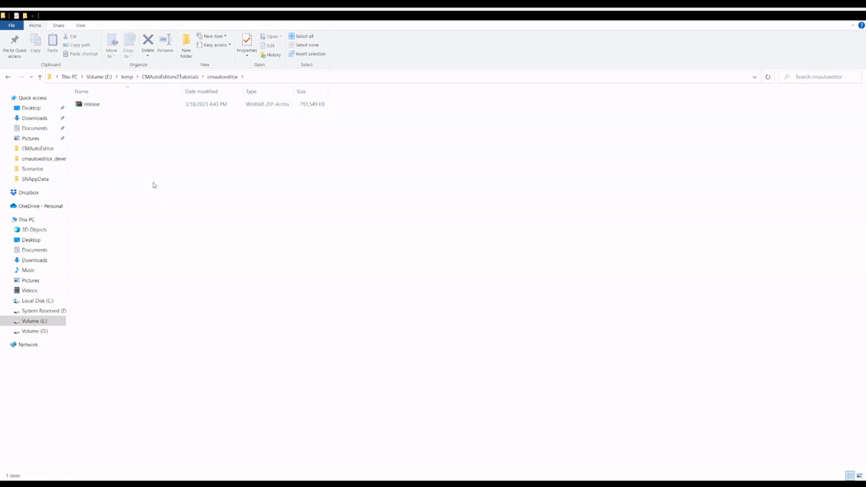
Step: Extract the release archive into the cmautoeditor folder and delete the archive
left_click(105, 105)
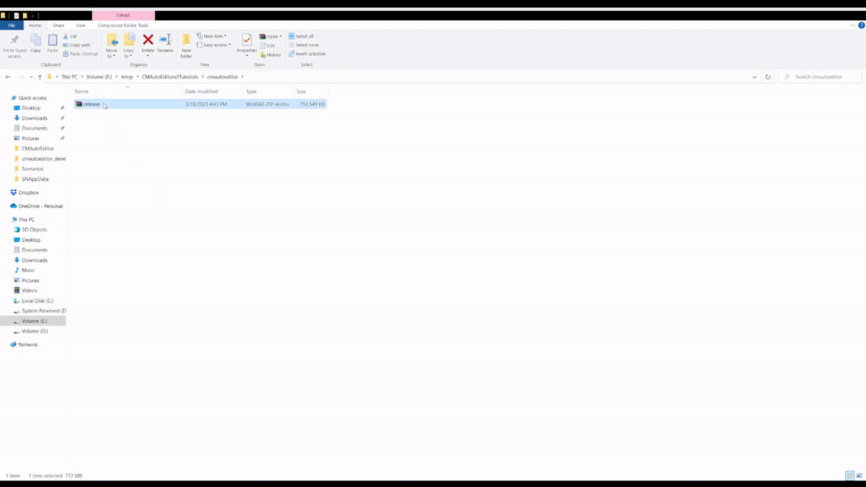
left_click(139, 147)
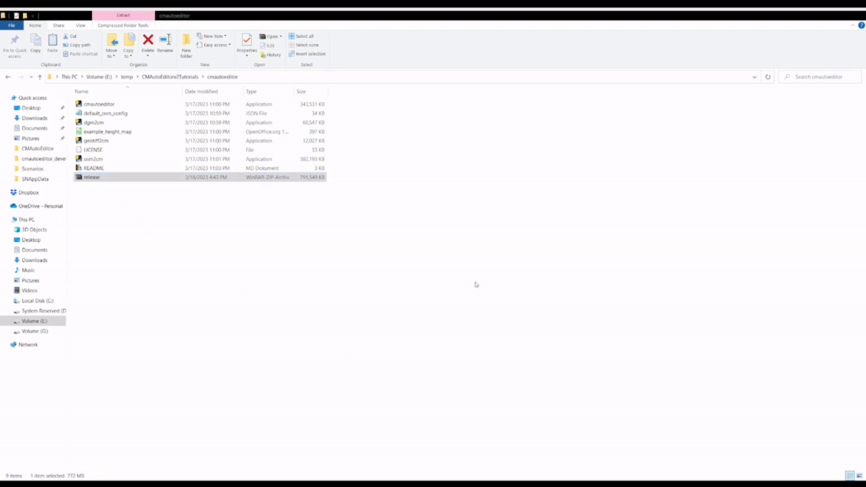
left_click(476, 285)
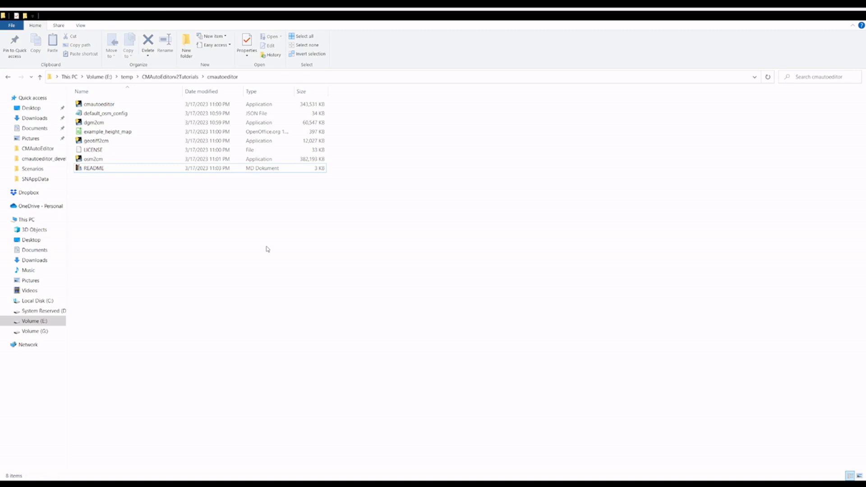
Step: Look through the extracted cmautoeditor, dgm2cm, geotiff2cm and osm2cm programs and the example_height_map and default_osm_config files, and launch cmautoeditor
left_click(125, 104)
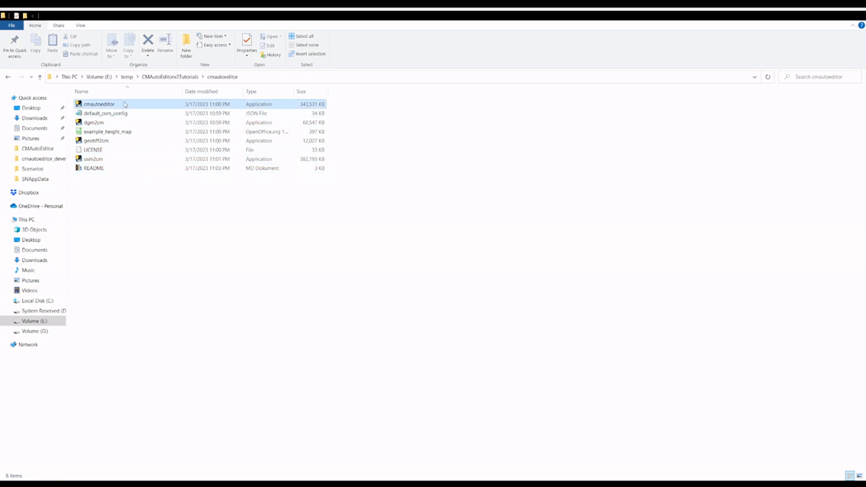
left_click(108, 121)
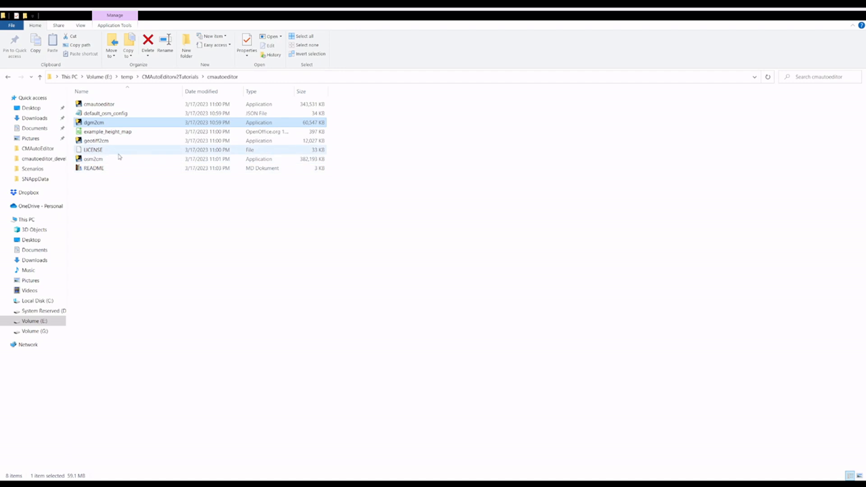
left_click(113, 142)
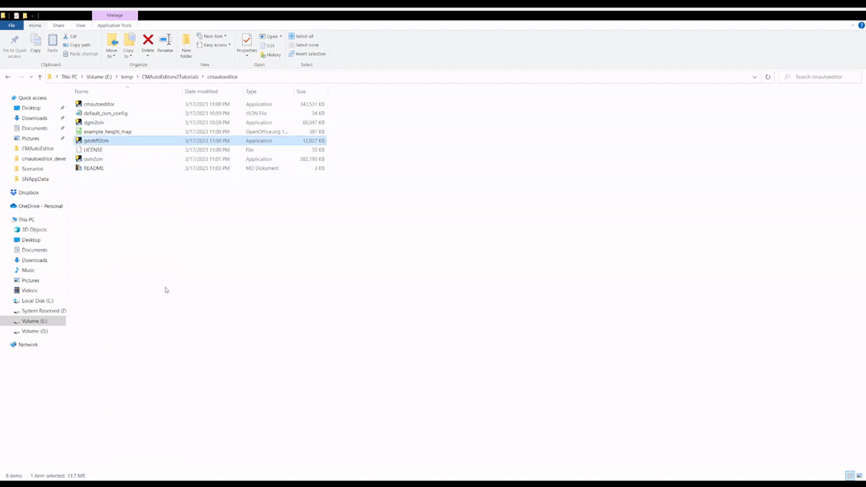
left_click(112, 160)
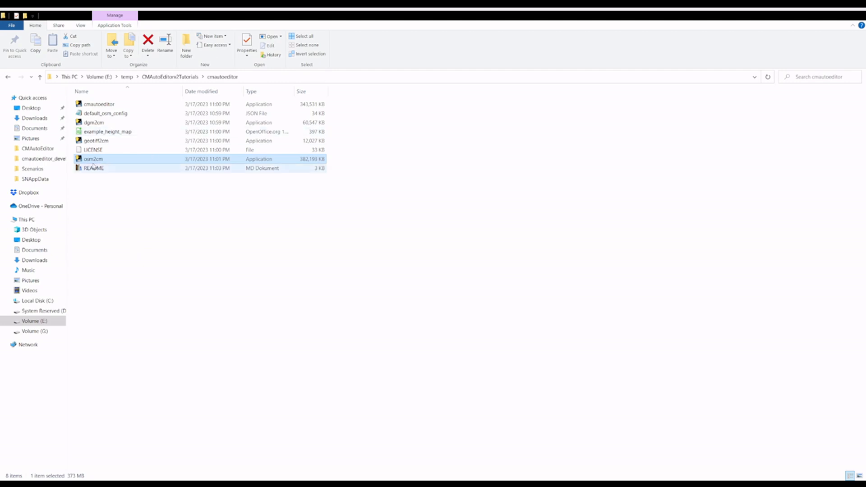
key("Down")
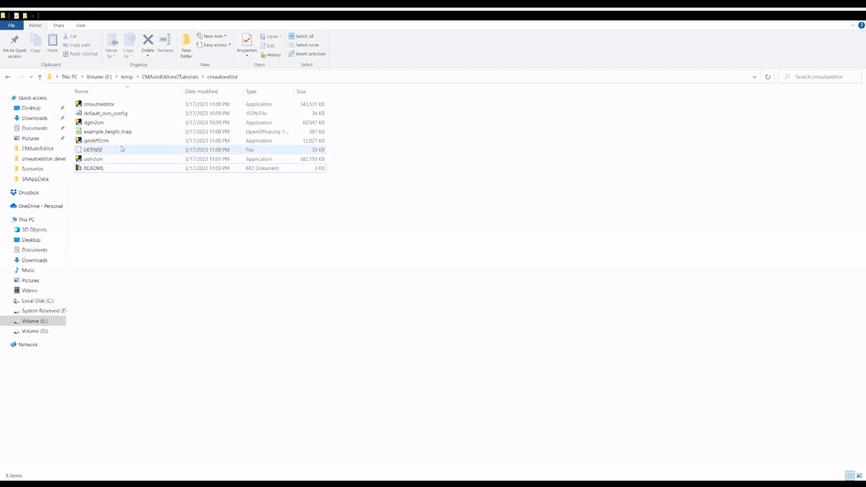
left_click(124, 135)
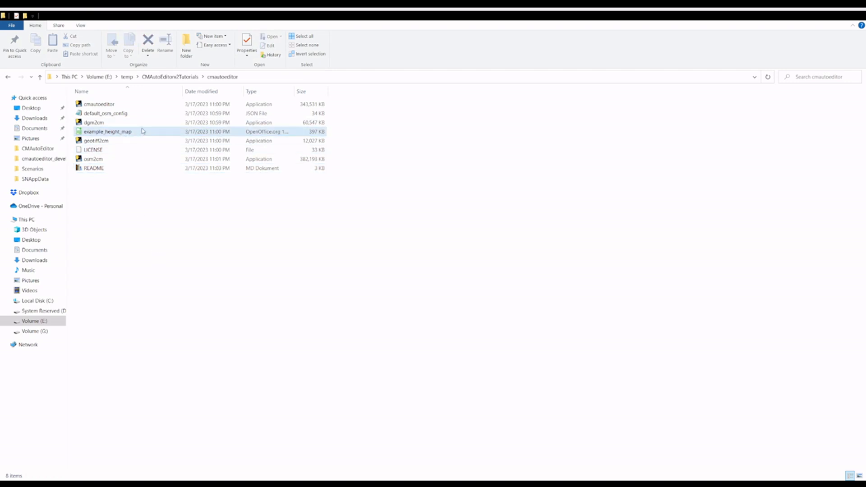
left_click(129, 115)
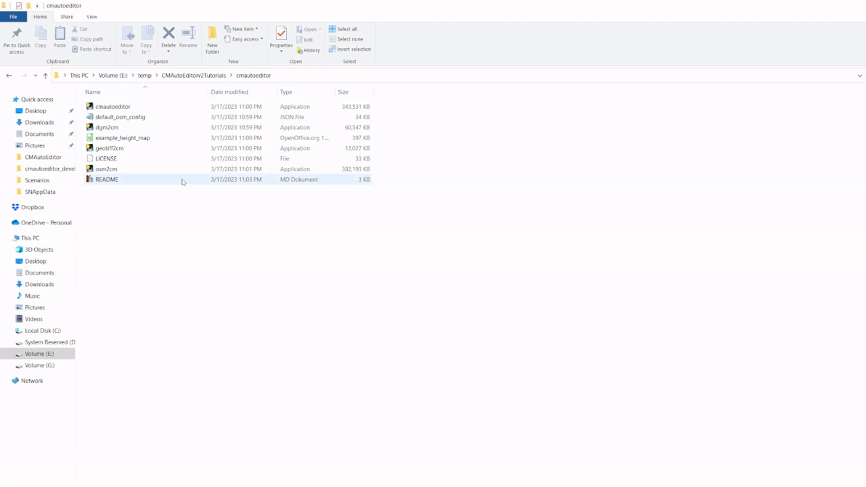
double_click(134, 108)
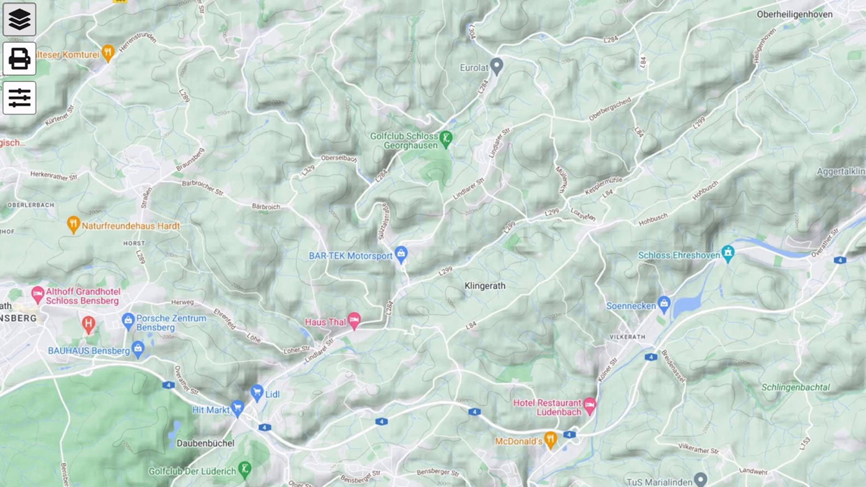
Step: On the online terrain map, locate the Agger valley around Landhotel Naafs-Häuschen, south of Overath
left_click_drag(336, 479, 383, 388)
left_click_drag(384, 484, 372, 430)
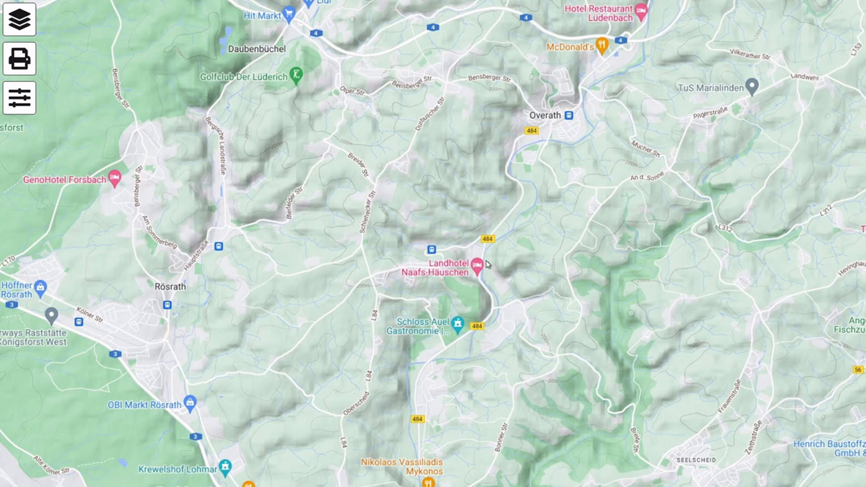
scroll(487, 264, "up", 2)
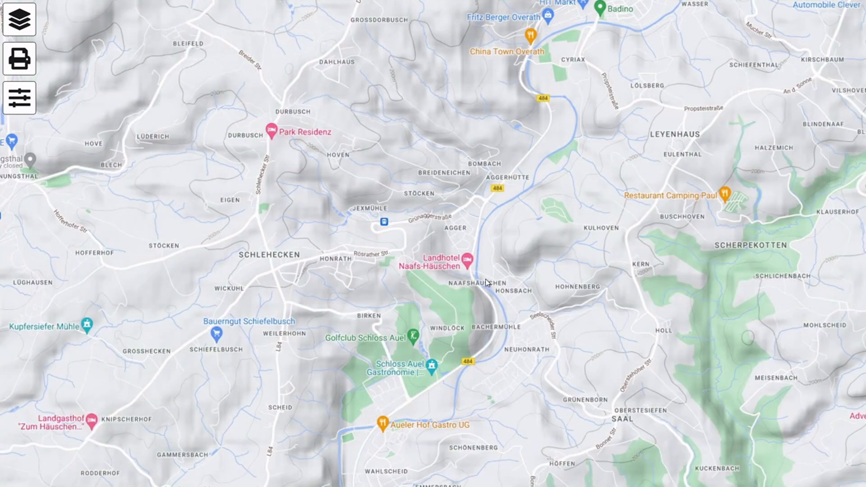
scroll(483, 263, "up", 2)
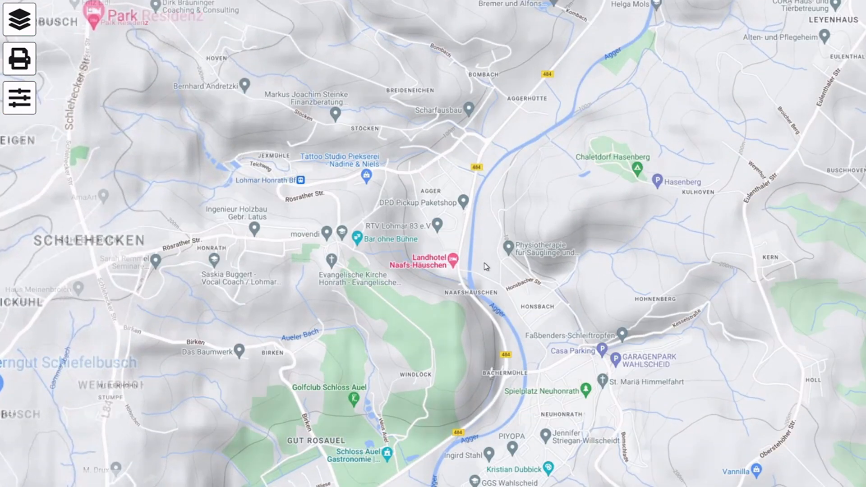
scroll(484, 262, "up", 1)
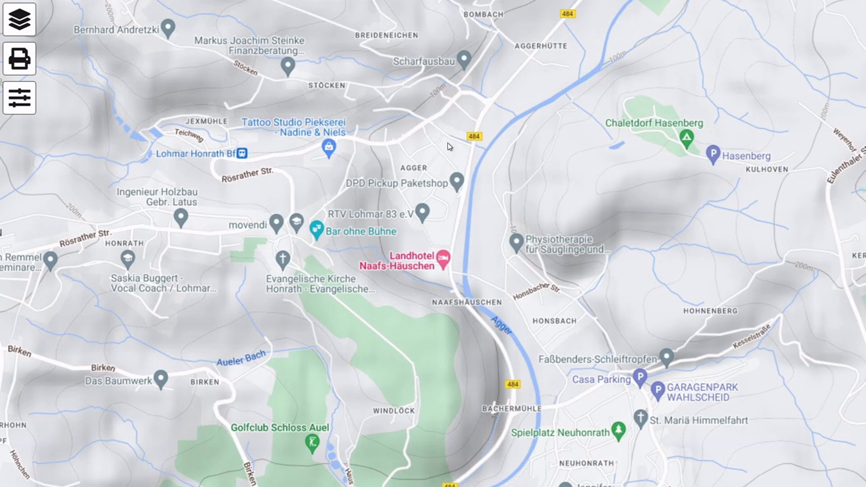
scroll(422, 120, "up", 2)
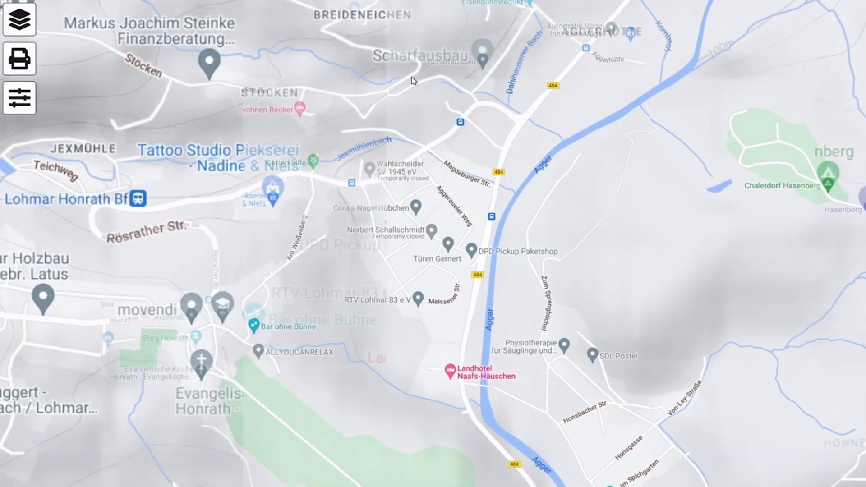
Step: Examine the terrain and roads along the Agger between the Bombacher Eisenbahnviadukt and the Aggerbrücke
left_click_drag(402, 103, 463, 285)
scroll(458, 317, "up", 2)
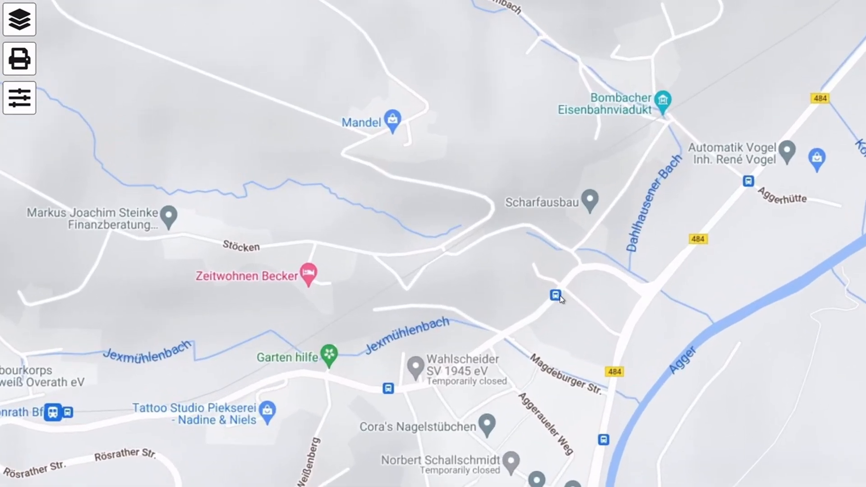
scroll(559, 298, "down", 2)
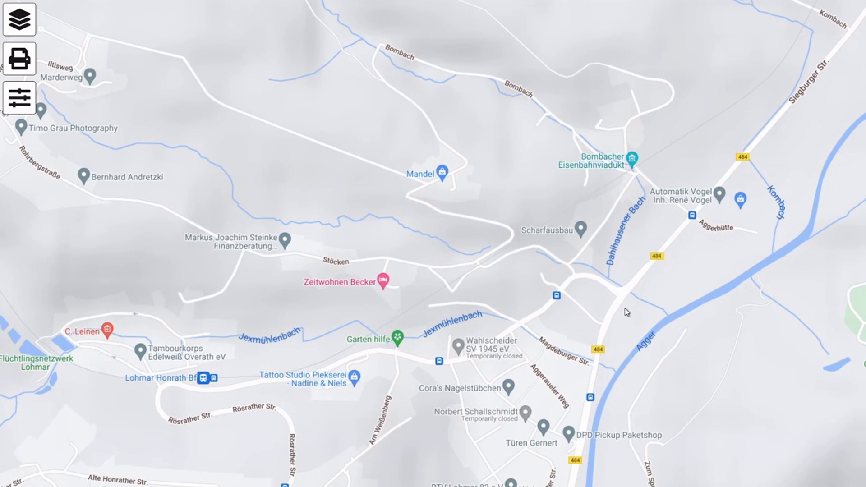
left_click_drag(609, 416, 564, 151)
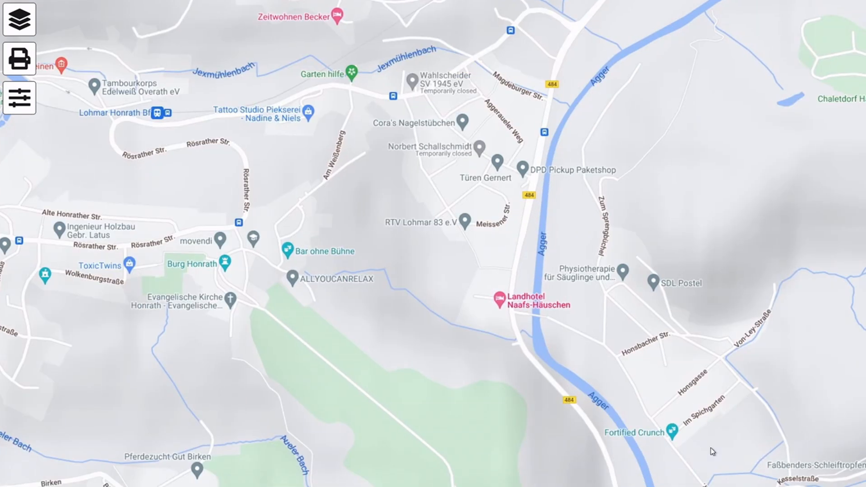
left_click_drag(709, 447, 681, 347)
scroll(665, 483, "up", 1)
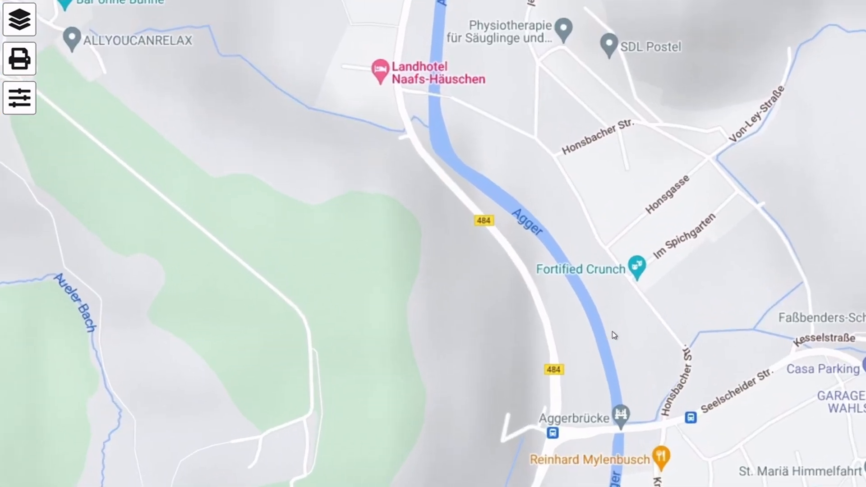
scroll(423, 331, "down", 1)
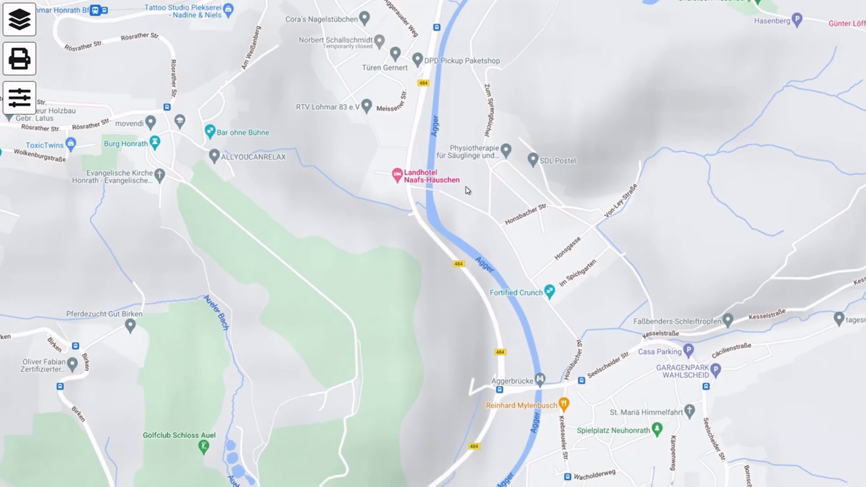
left_click_drag(464, 186, 618, 428)
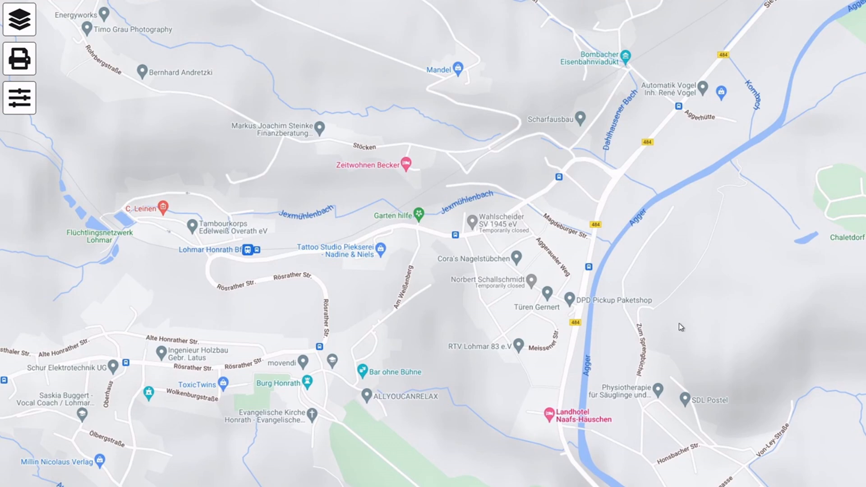
Step: Set the map type to Hybrid in the map settings and close the settings
left_click(17, 104)
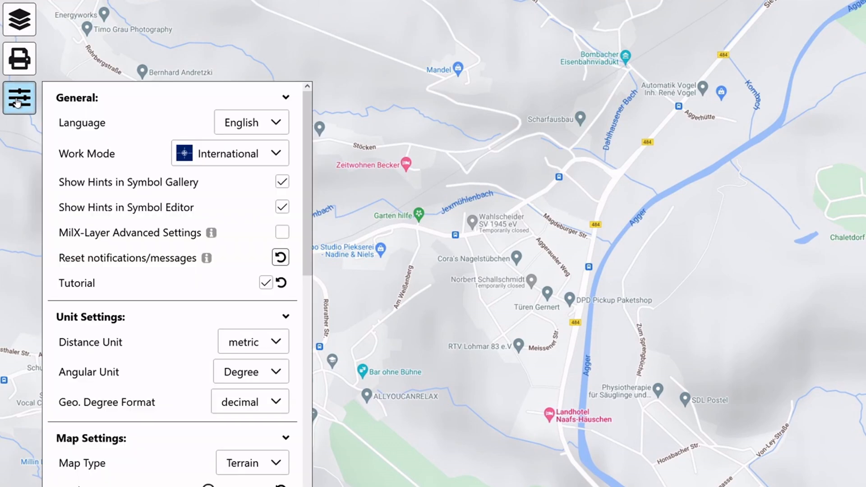
left_click(257, 463)
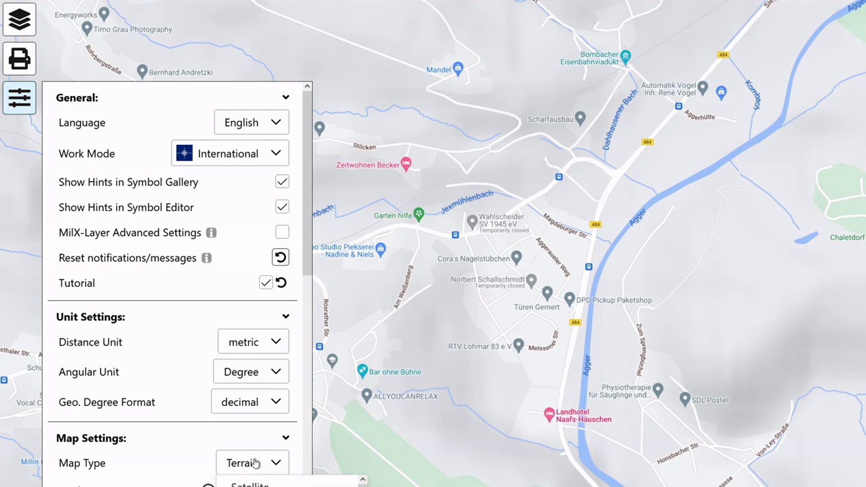
left_click(246, 486)
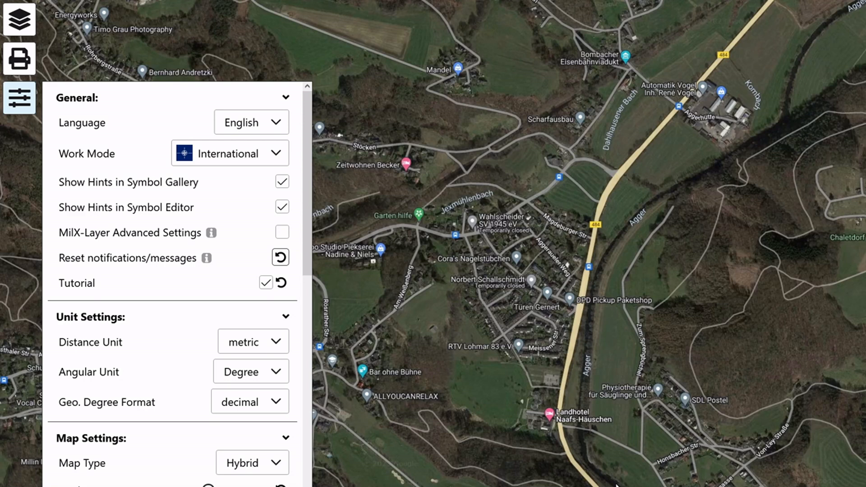
left_click(20, 98)
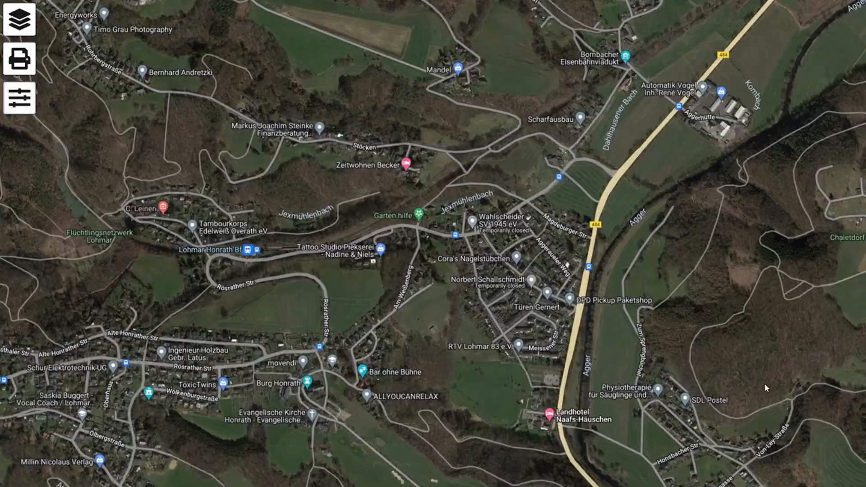
Step: Examine the hybrid imagery of the Agger valley, from Stöcken and Honrath to the Honsbacher Str. area
left_click_drag(765, 383, 739, 209)
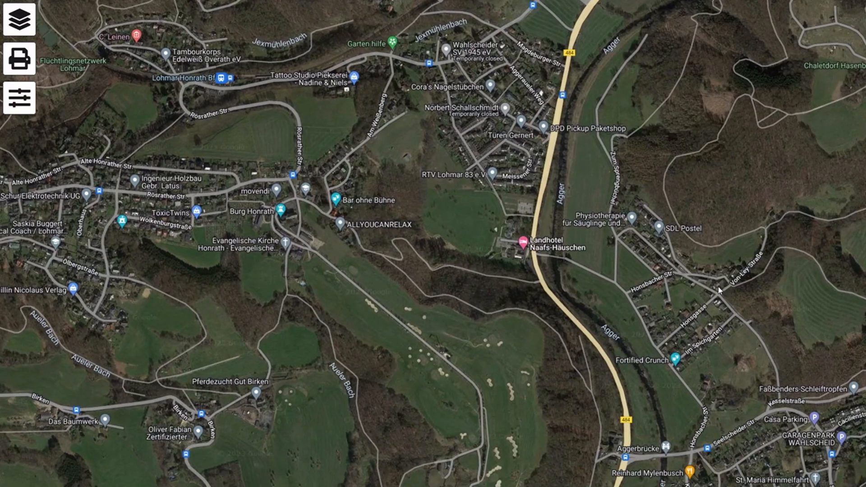
left_click_drag(697, 198, 845, 420)
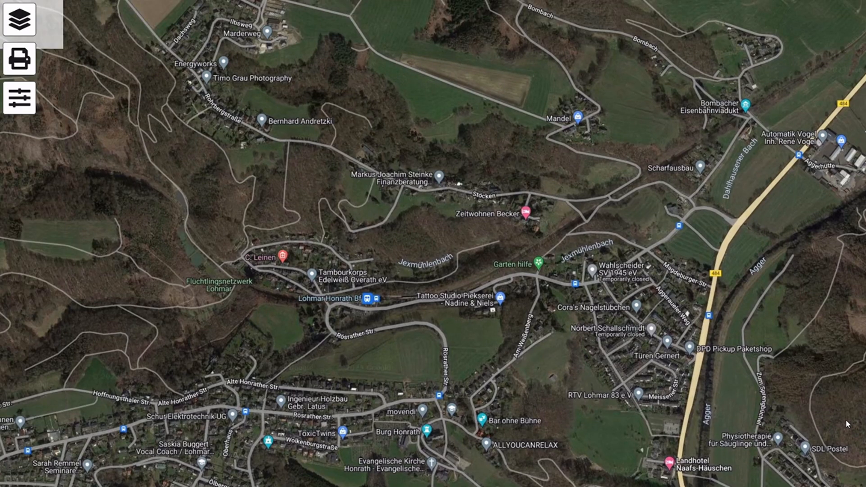
scroll(737, 484, "up", 1)
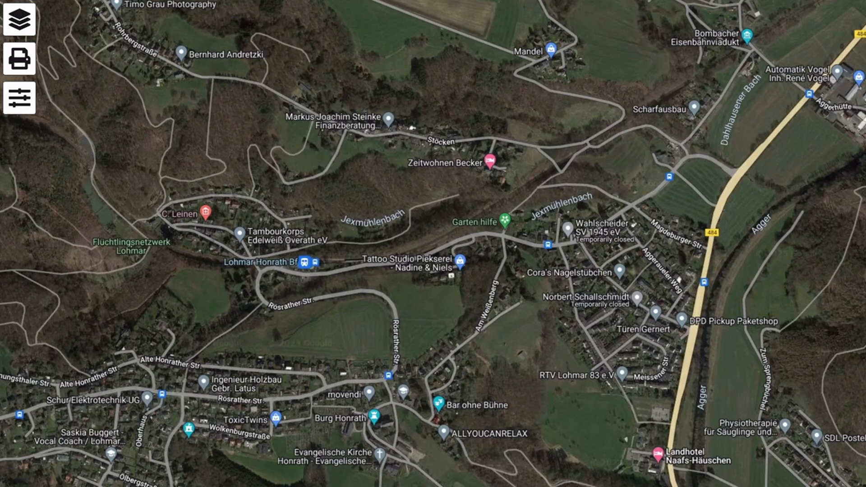
left_click_drag(847, 477, 801, 311)
scroll(672, 229, "down", 1)
left_click_drag(673, 230, 705, 343)
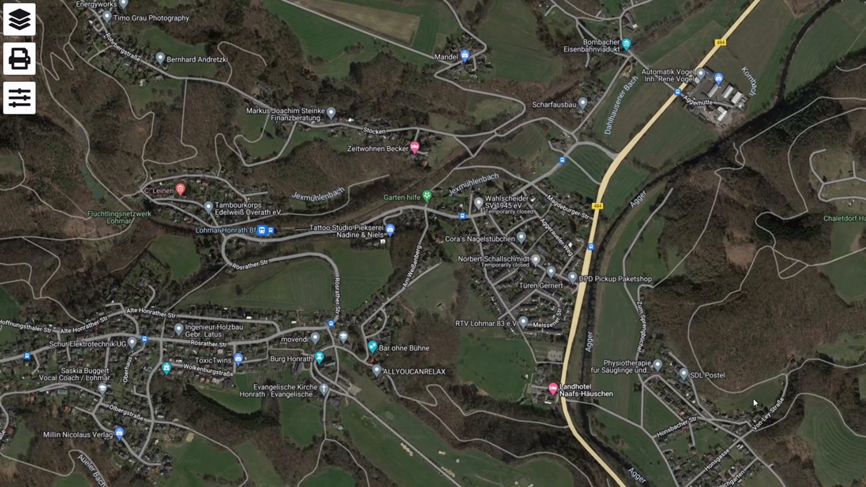
Step: Examine the hybrid imagery of the Agger settlement, road 484 and the river, from Grünaggerstraße to Meissener Str
scroll(513, 305, "up", 2)
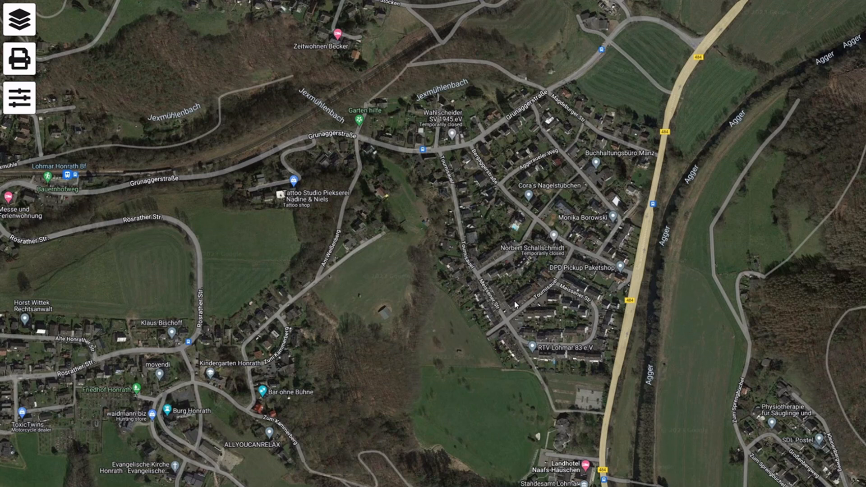
scroll(515, 305, "up", 2)
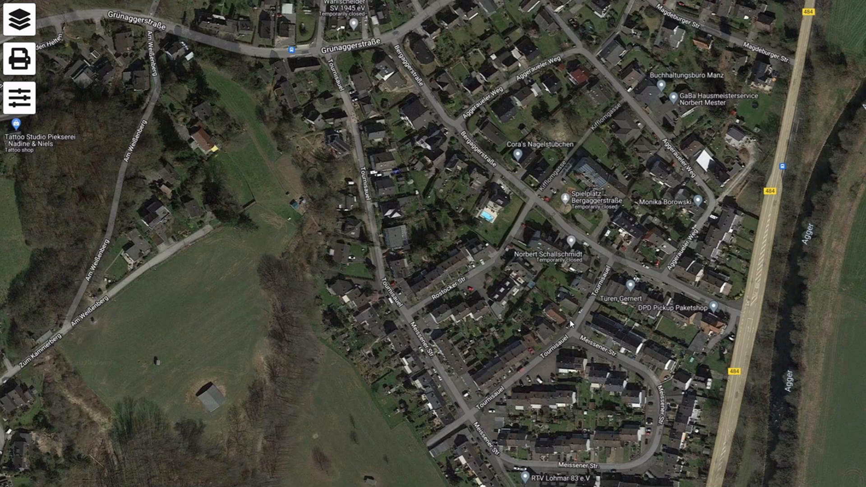
scroll(519, 379, "down", 2)
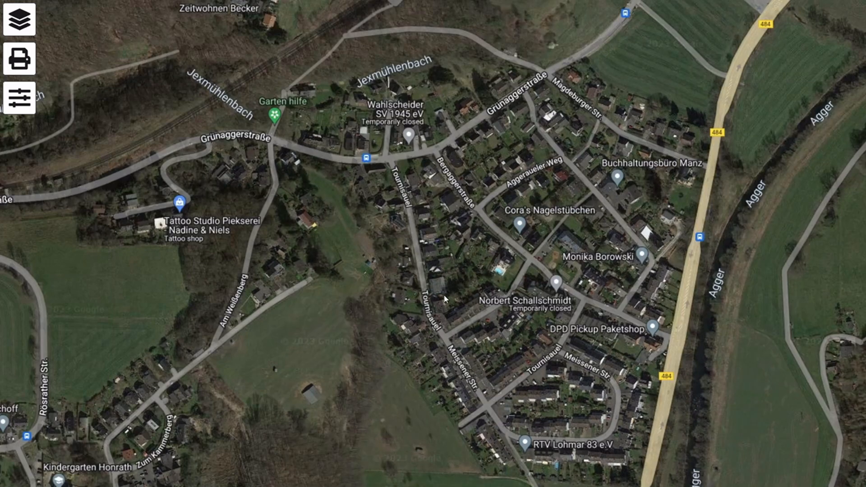
scroll(444, 298, "down", 1)
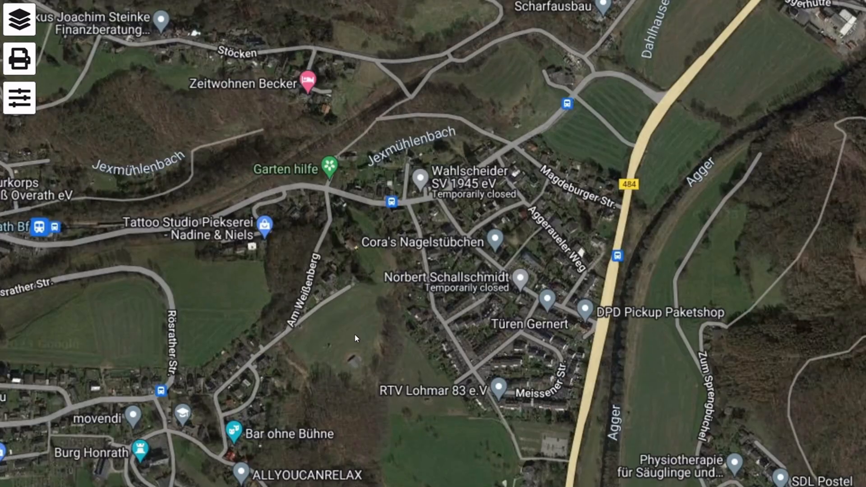
left_click_drag(843, 417, 713, 207)
scroll(530, 418, "down", 1)
scroll(540, 250, "down", 1)
left_click_drag(615, 209, 689, 321)
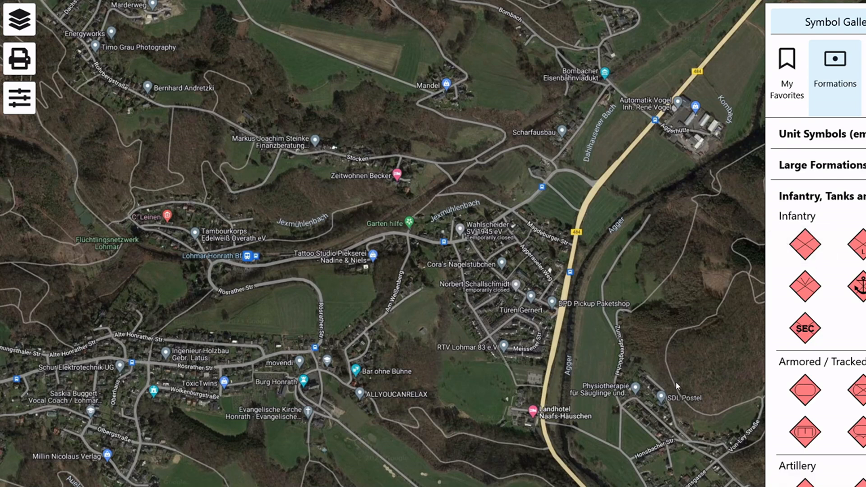
Step: Draw a yellow unfilled angular area as a four-cornered outline around the Agger valley, from Bombach and Jexmühle to Neuhonrath and Hohnenberg
left_click_drag(674, 381, 595, 360)
scroll(583, 331, "down", 2)
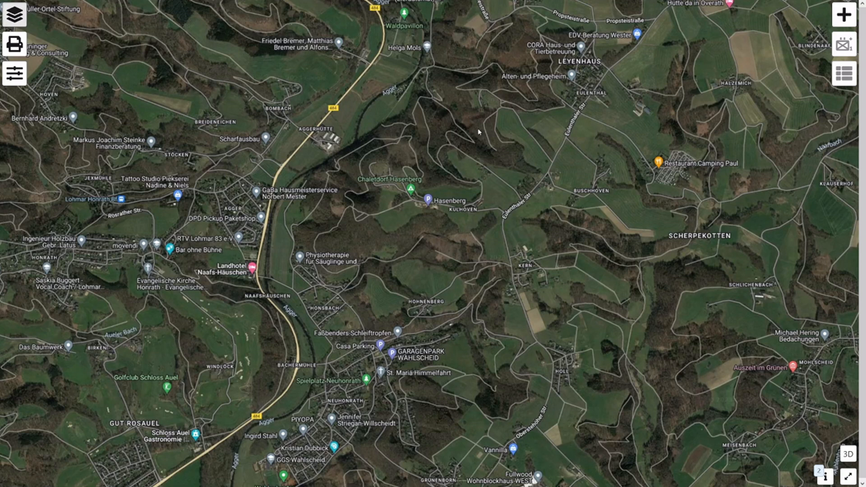
left_click(844, 20)
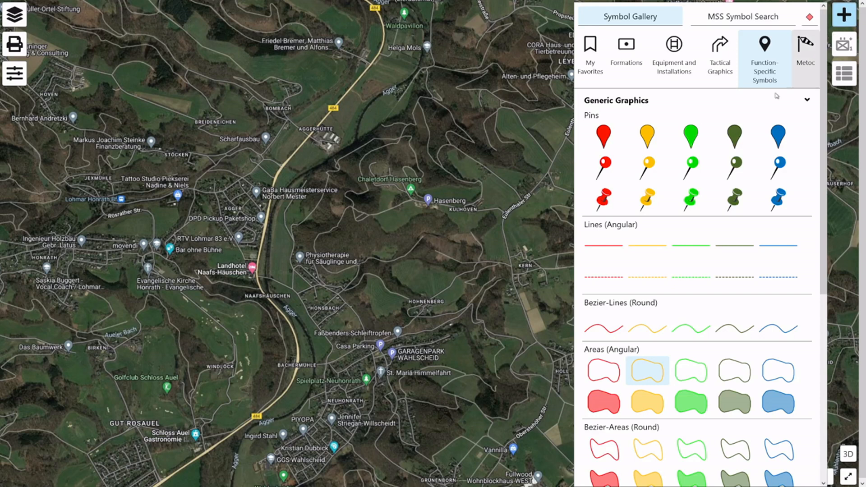
left_click(767, 56)
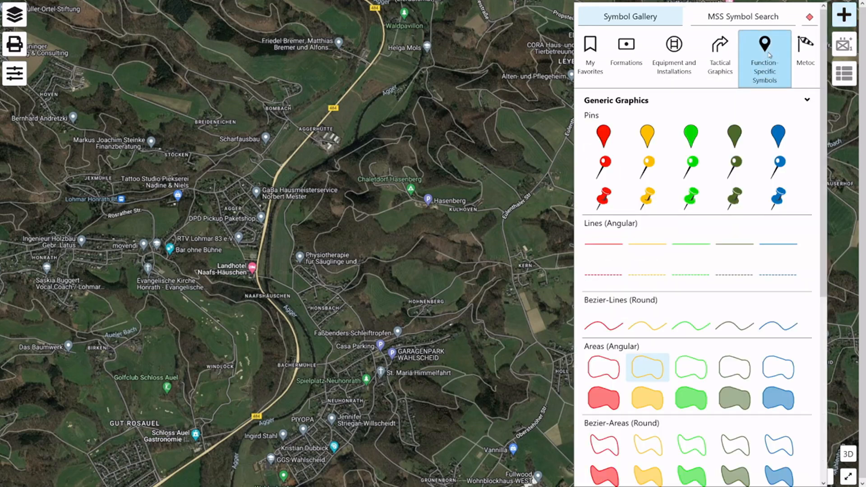
left_click(661, 373)
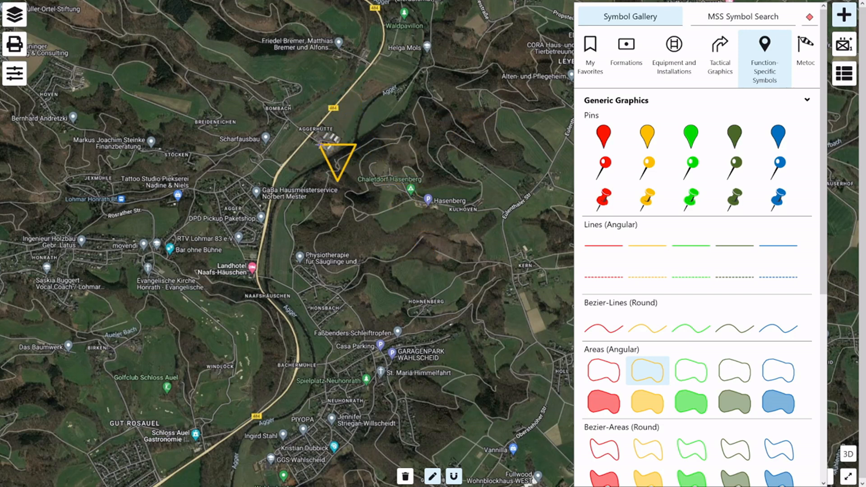
left_click(328, 74)
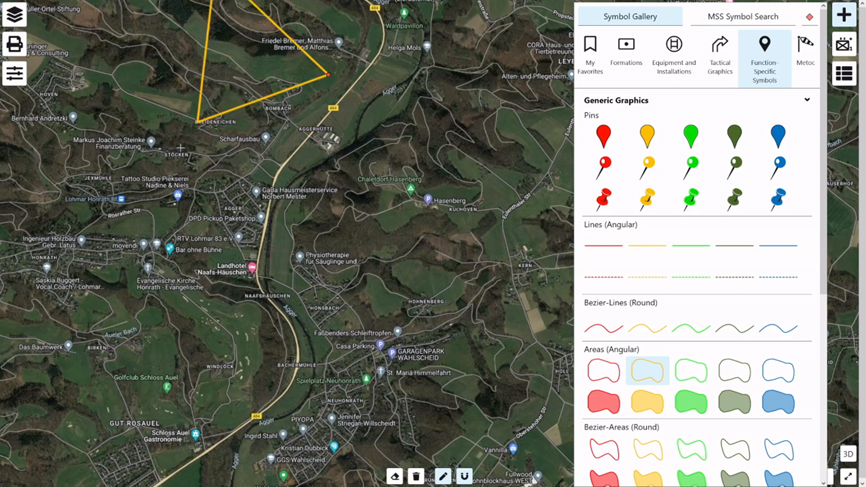
left_click(131, 182)
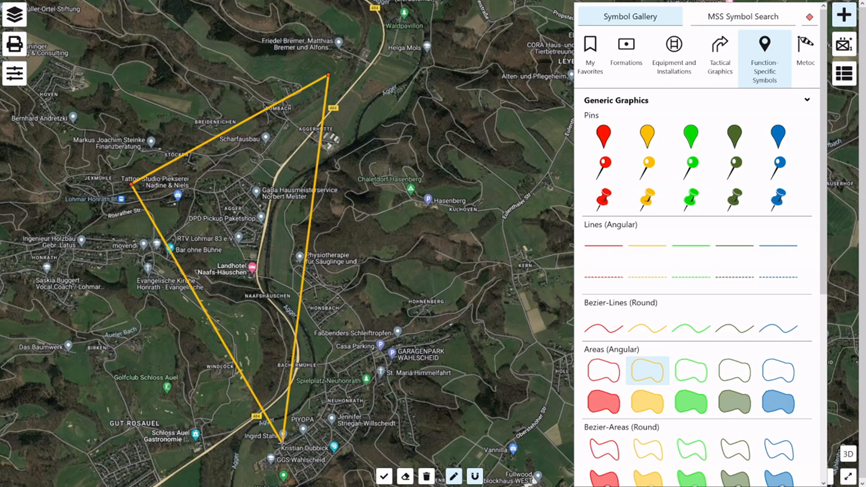
left_click(281, 442)
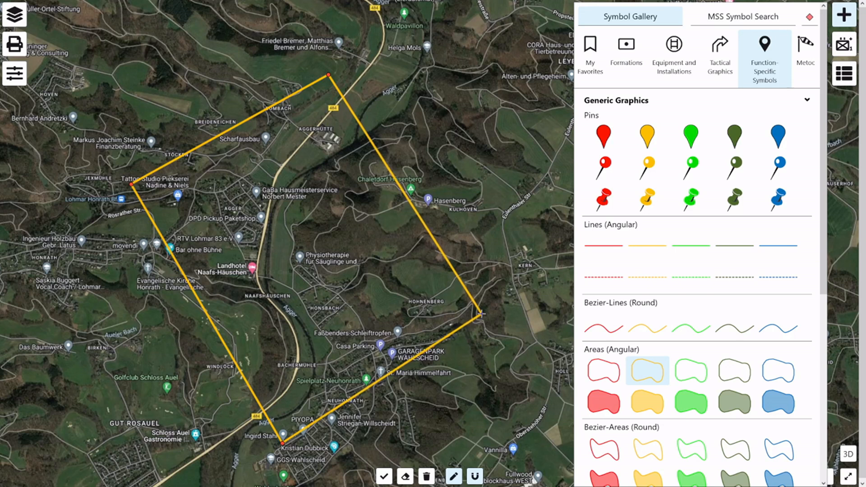
left_click(481, 314)
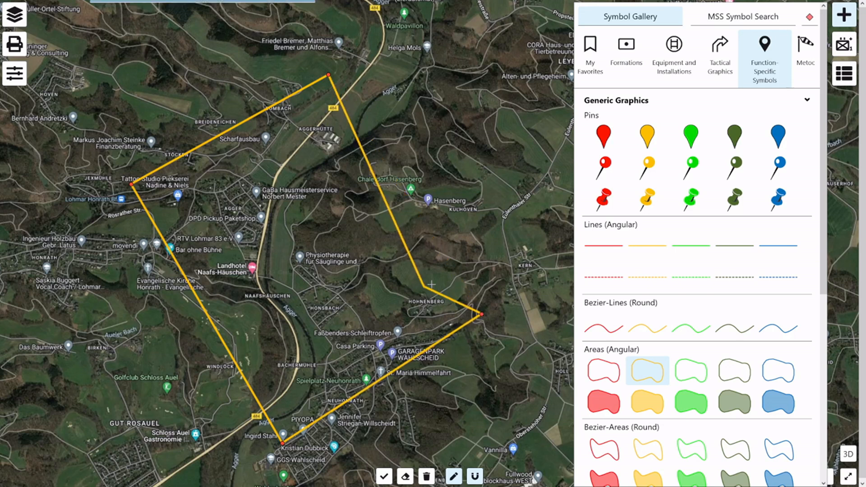
double_click(444, 256)
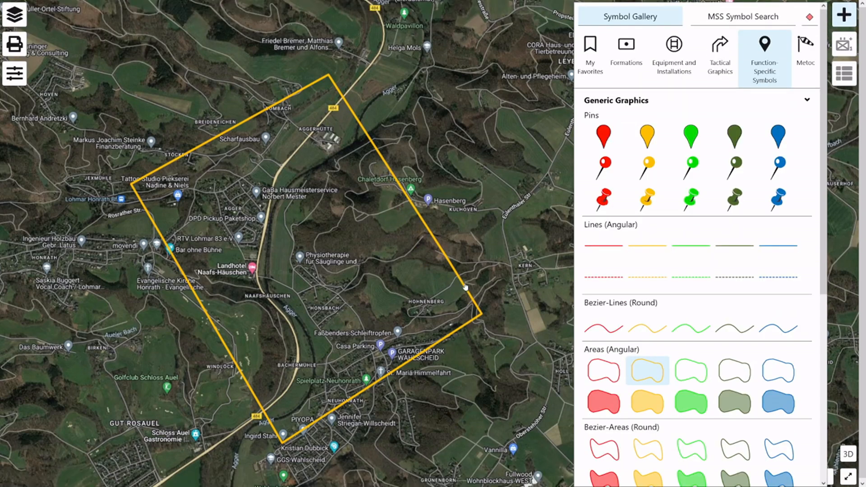
left_click(461, 283)
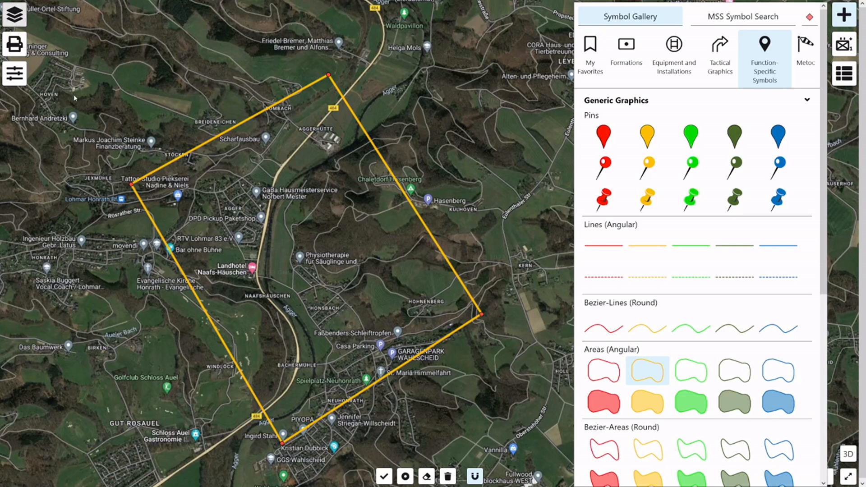
Step: Check the MilX layer list for the drawn polygon and close the symbol gallery
left_click(17, 18)
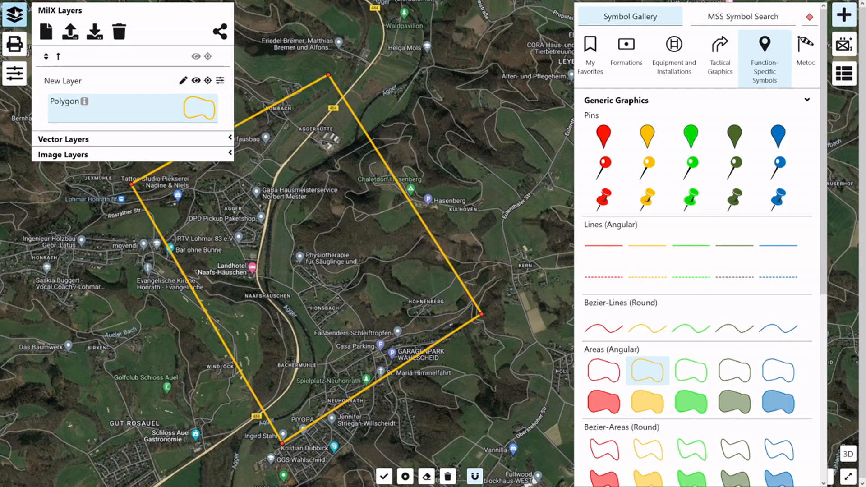
left_click(14, 15)
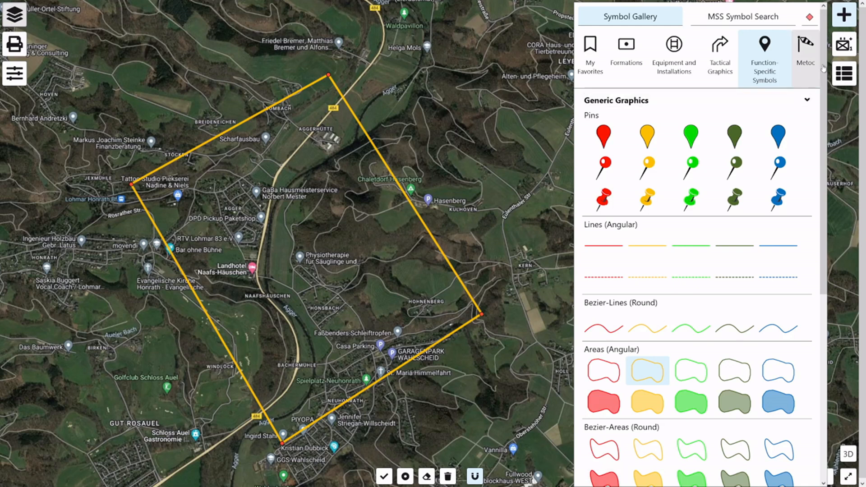
left_click(844, 15)
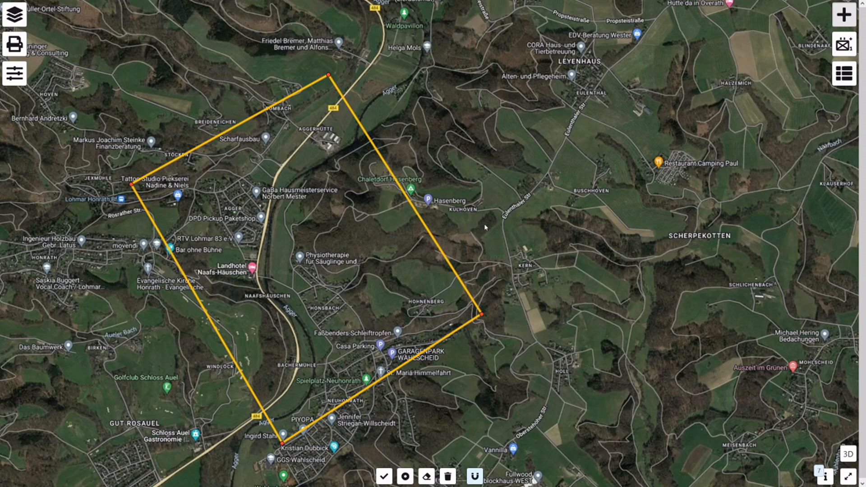
Step: Switch to GEOportal.NRW, open its download map and dismiss the welcome dialog and usage notes
mouse_move(269, 1)
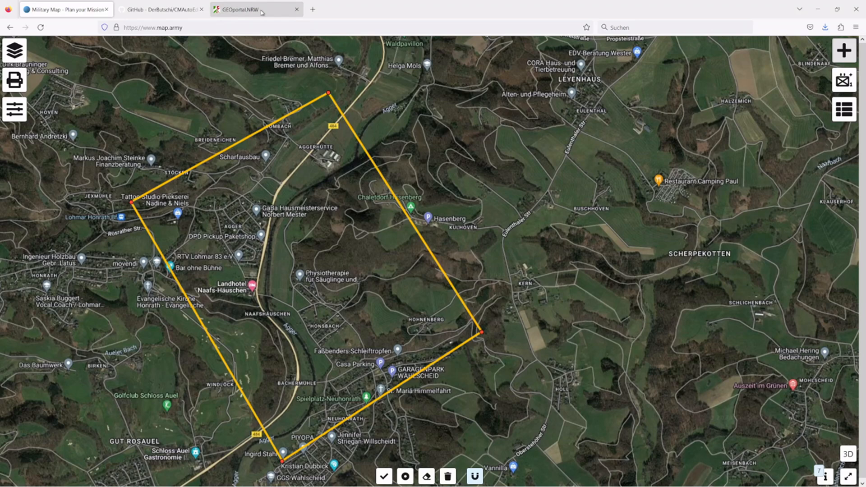
left_click(262, 13)
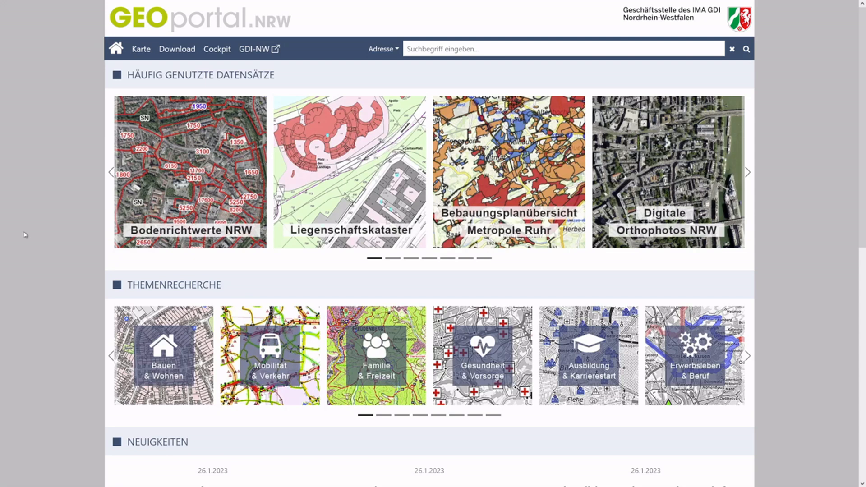
left_click(177, 49)
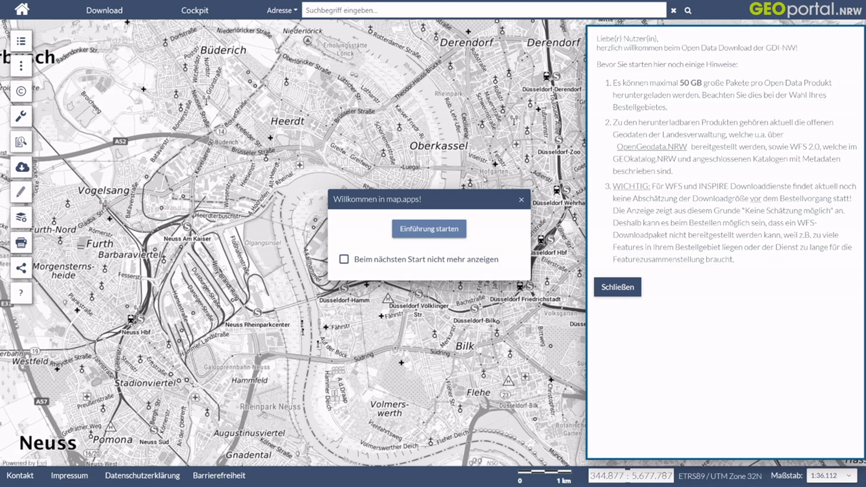
left_click(522, 200)
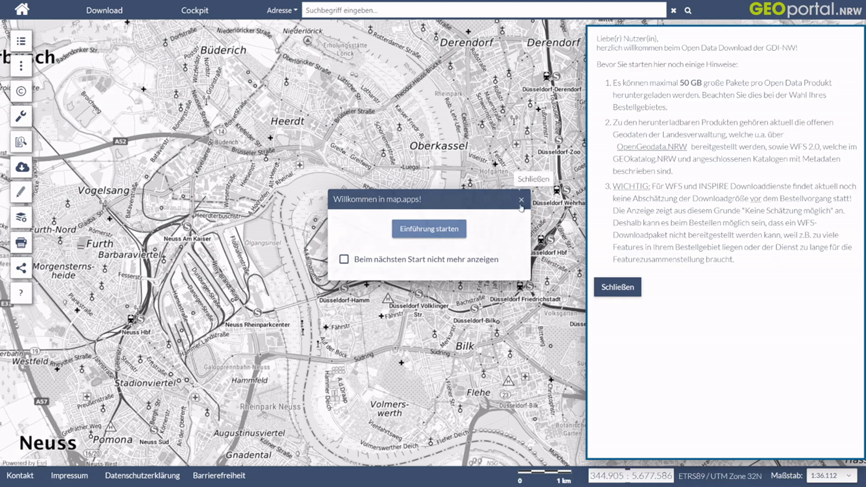
left_click(629, 291)
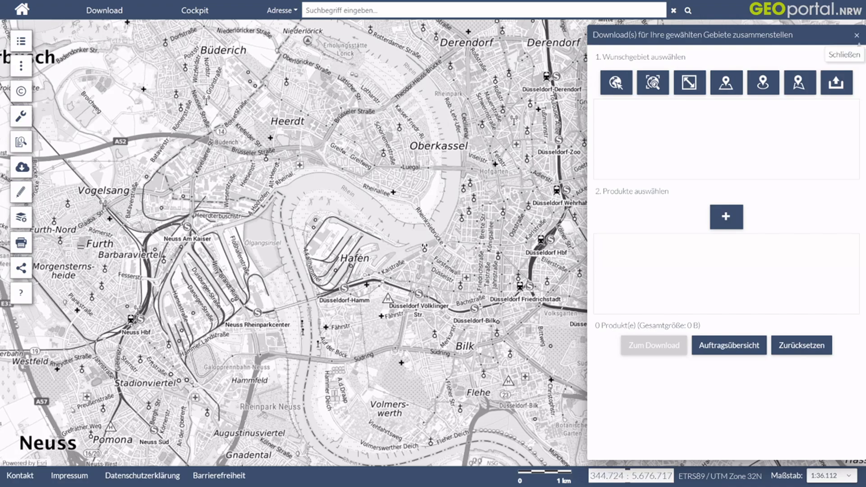
Step: Locate the Agger valley around Honrath, Agger and Honsbach, south of Overath, on the portal map
scroll(324, 298, "down", 1)
scroll(280, 226, "down", 2)
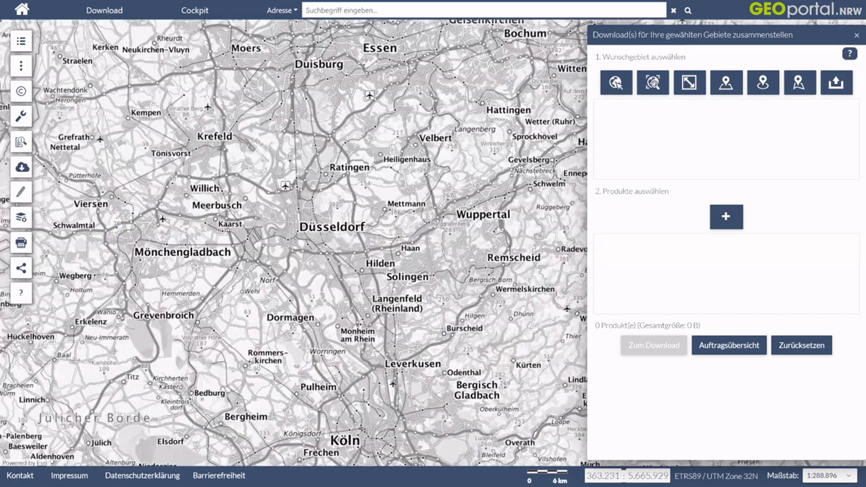
left_click_drag(429, 320, 287, 210)
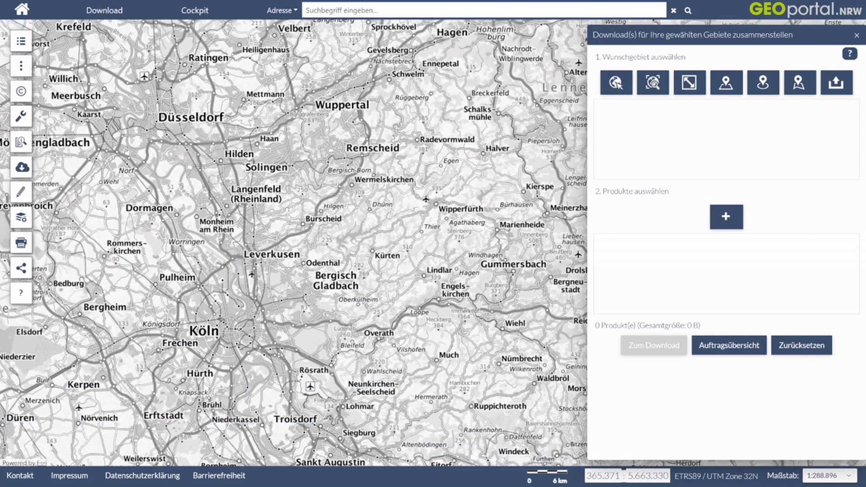
left_click_drag(429, 370, 352, 288)
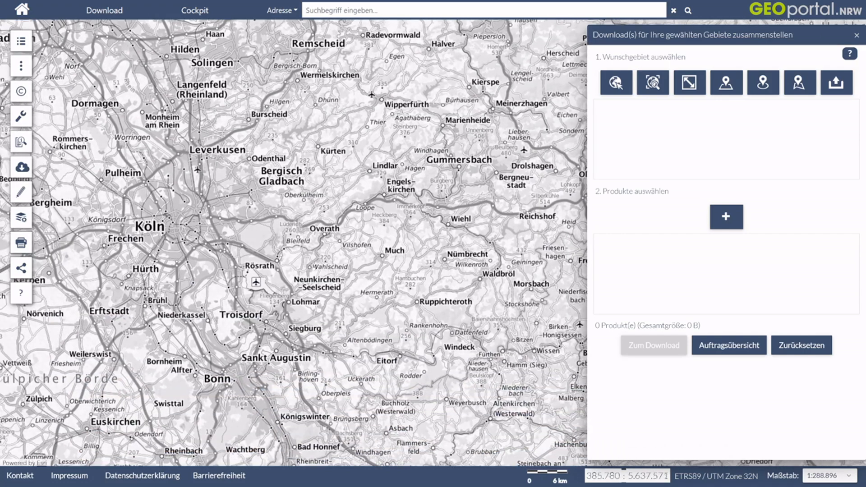
scroll(287, 272, "up", 2)
scroll(288, 286, "up", 2)
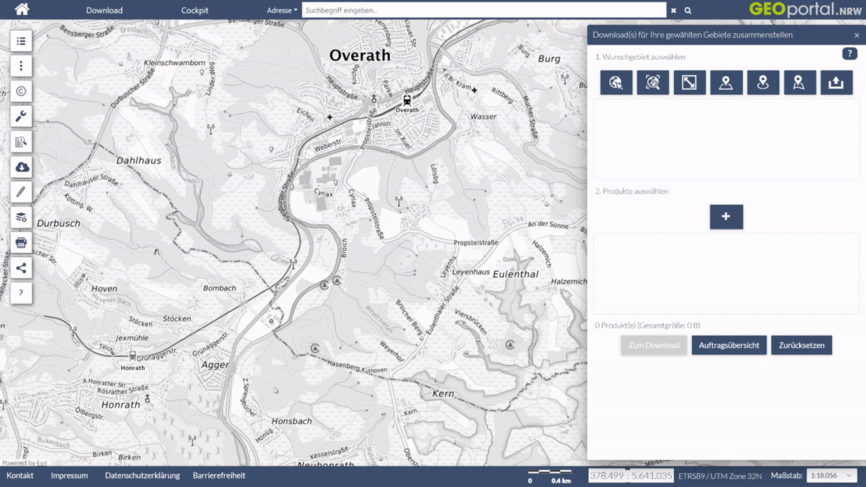
scroll(280, 393, "up", 1)
left_click_drag(324, 298, 360, 309)
left_click_drag(280, 377, 299, 295)
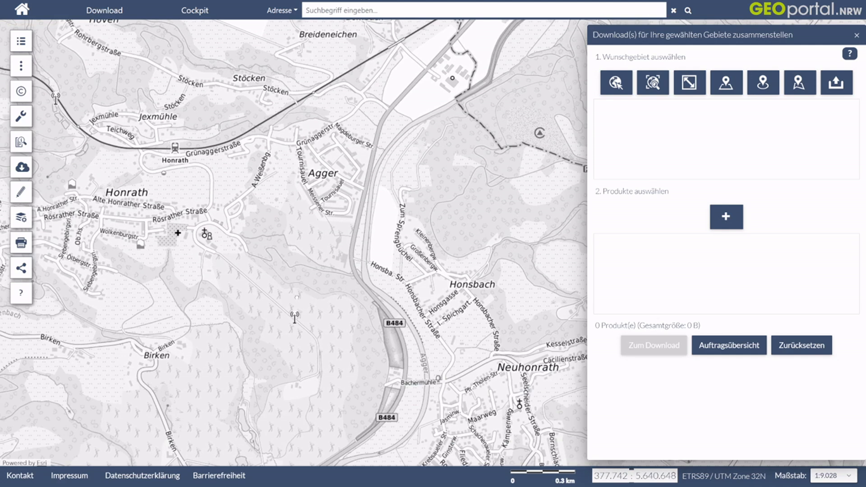
Step: Select a rectangular download area covering Bombach, Agger, Honsbach and Neuhonrath, spanning about 376987,5639408 to 379056,5642332
scroll(398, 300, "down", 1)
left_click_drag(437, 313, 426, 290)
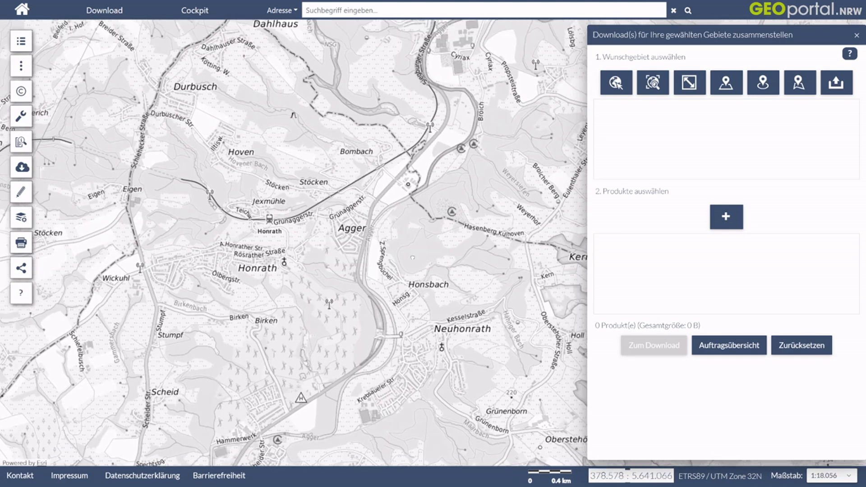
left_click_drag(429, 225, 410, 261)
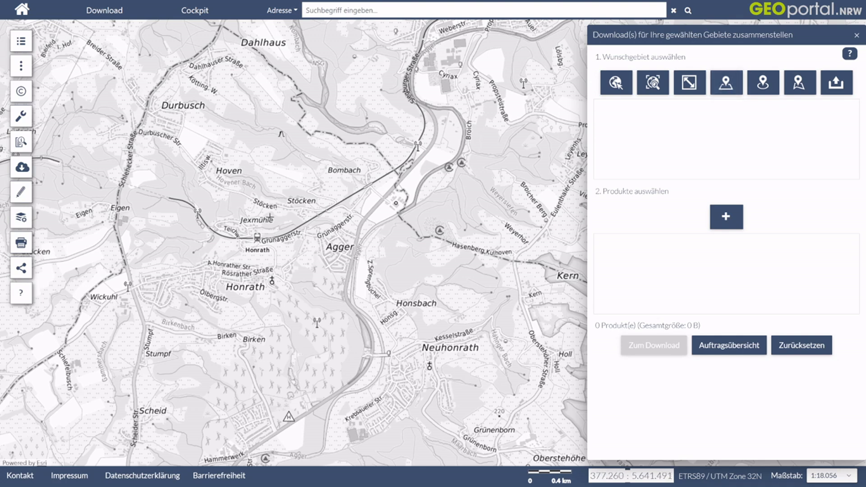
left_click(733, 95)
left_click_drag(237, 132, 457, 442)
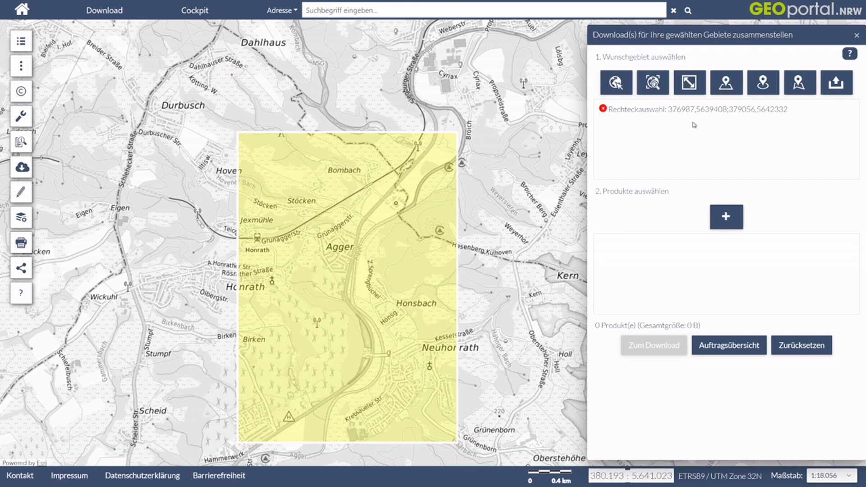
Step: Search the open data products for "dgm" and add "Digitales Geländemodell - Gitterweite 1 m (XYZ) - Paketierung: Einzelkacheln" to the download
left_click(730, 218)
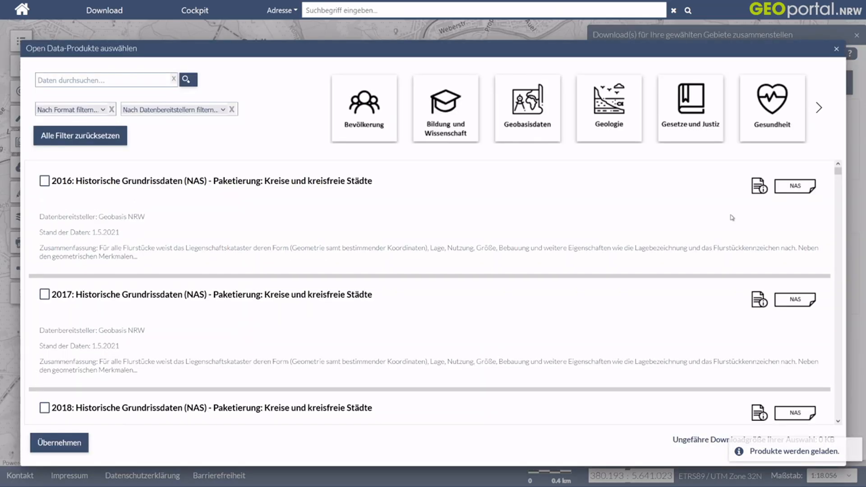
left_click(86, 80)
type("dgm")
left_click(187, 86)
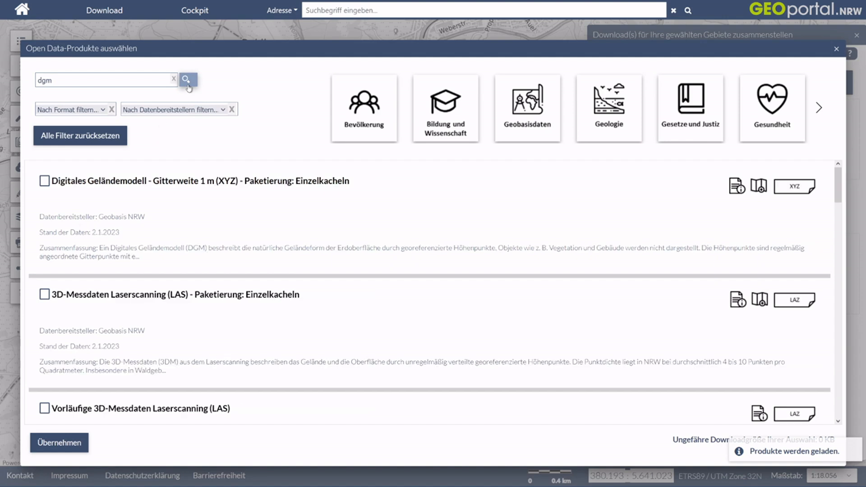
left_click(44, 182)
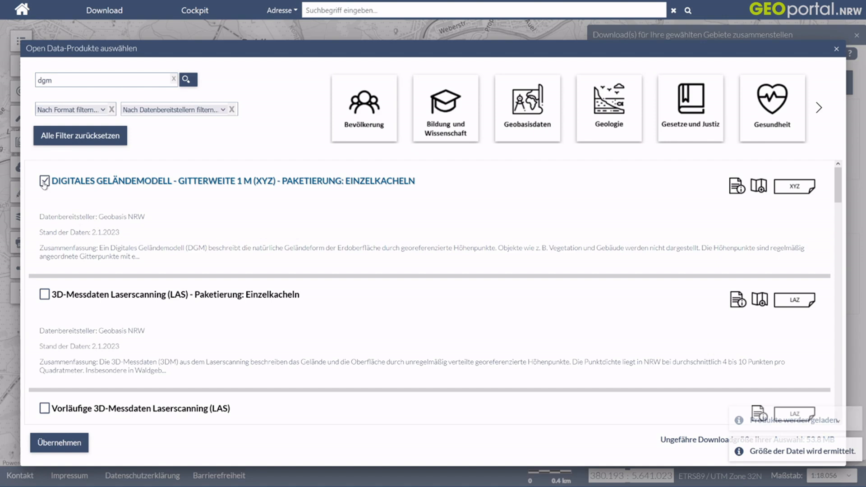
left_click(53, 445)
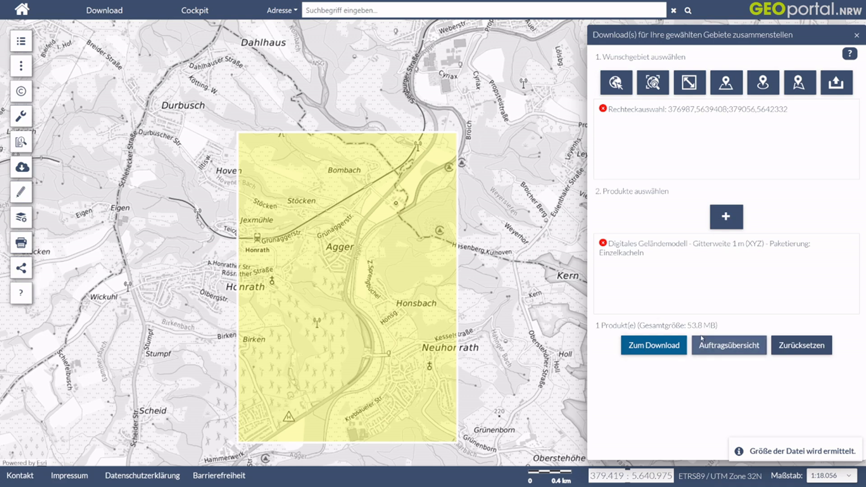
Step: Submit the terrain model order and download all of its files
left_click(656, 345)
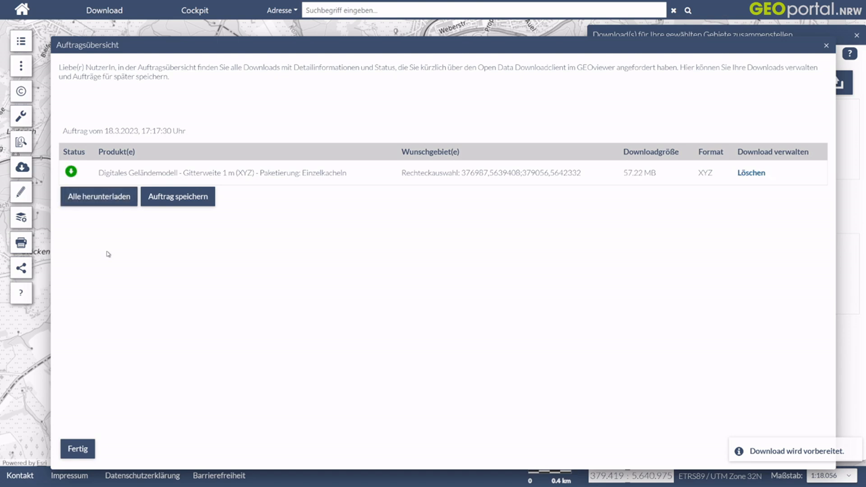
left_click(101, 197)
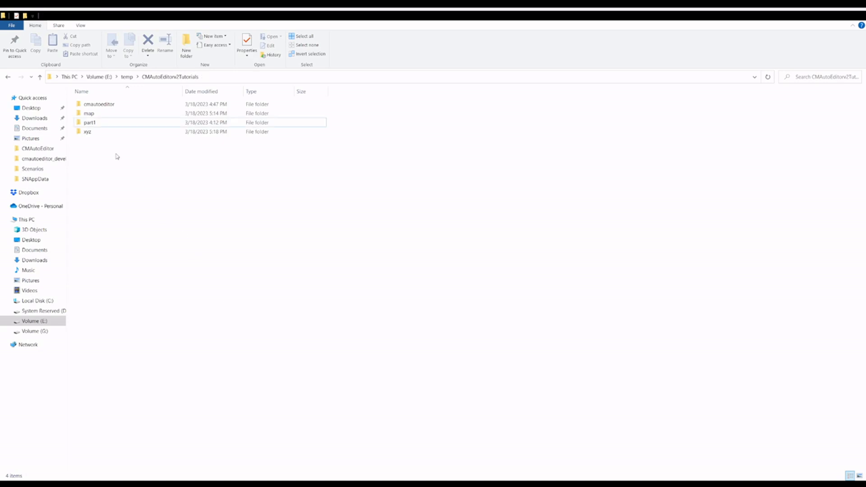
Step: Extract the dgm1_kacheln archive inside the xyz folder and delete the original archive
double_click(93, 134)
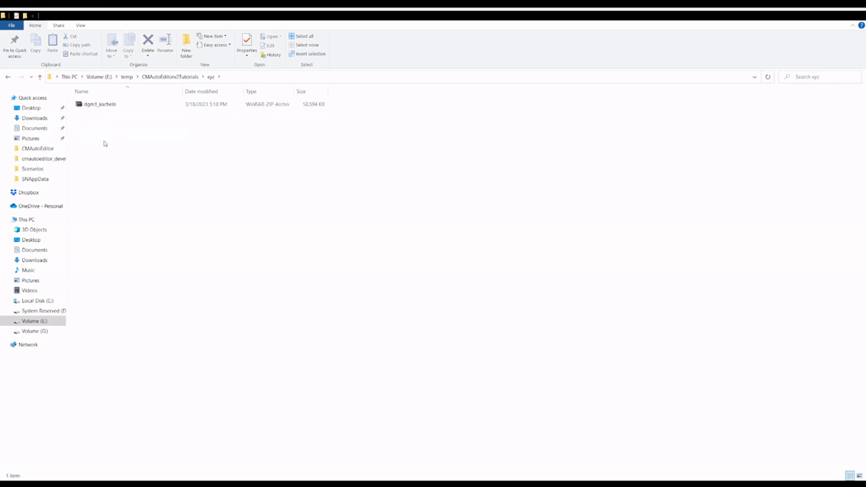
left_click(113, 104)
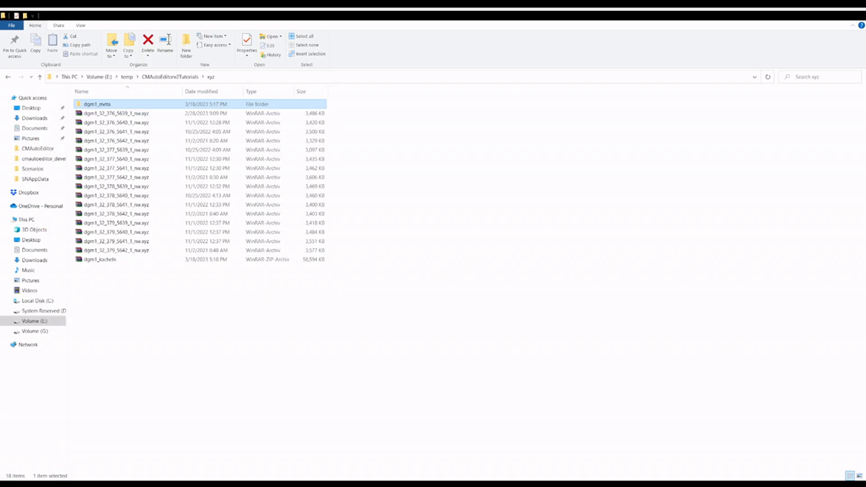
left_click(117, 291)
left_click(101, 258)
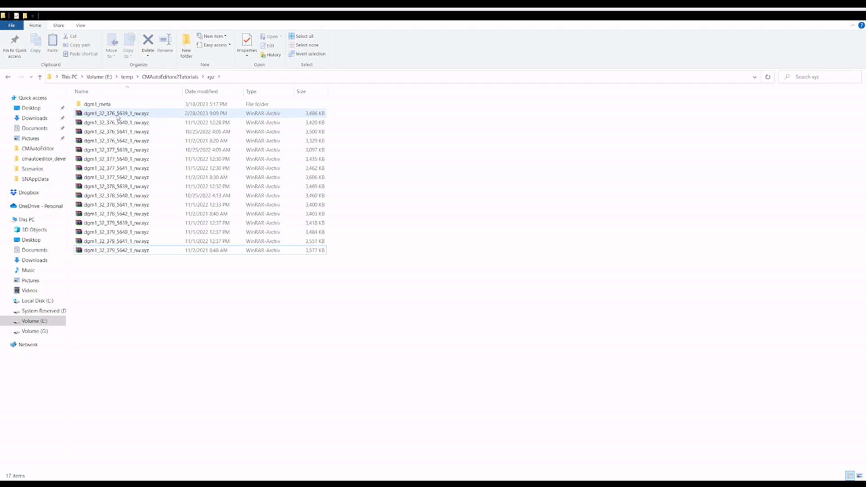
Step: Switch to OpenStreetMap and query the map features between the B 484 and the Agger river north of Naafshäuschen
key("alt+Tab")
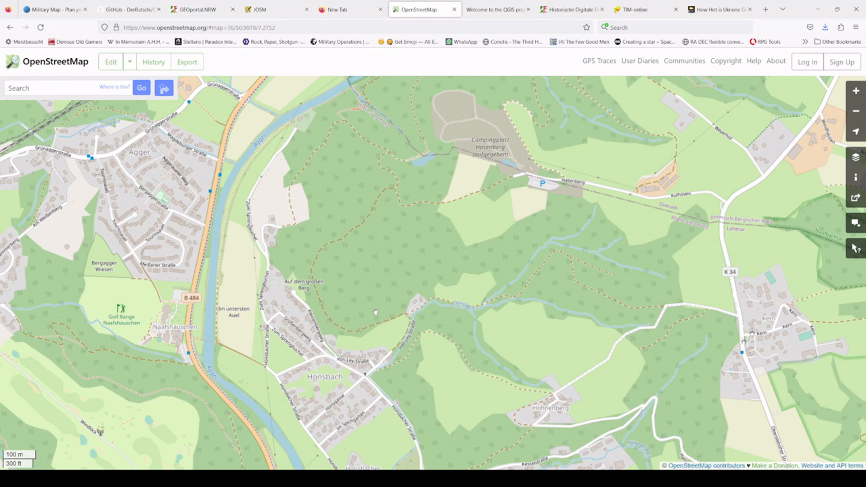
left_click_drag(331, 291, 496, 306)
scroll(454, 292, "down", 1)
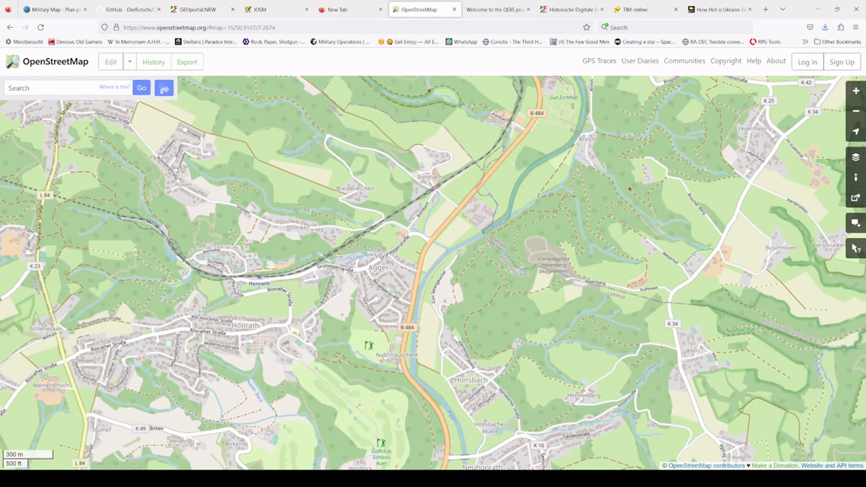
left_click_drag(383, 272, 401, 258)
scroll(384, 287, "down", 1)
left_click_drag(385, 287, 391, 279)
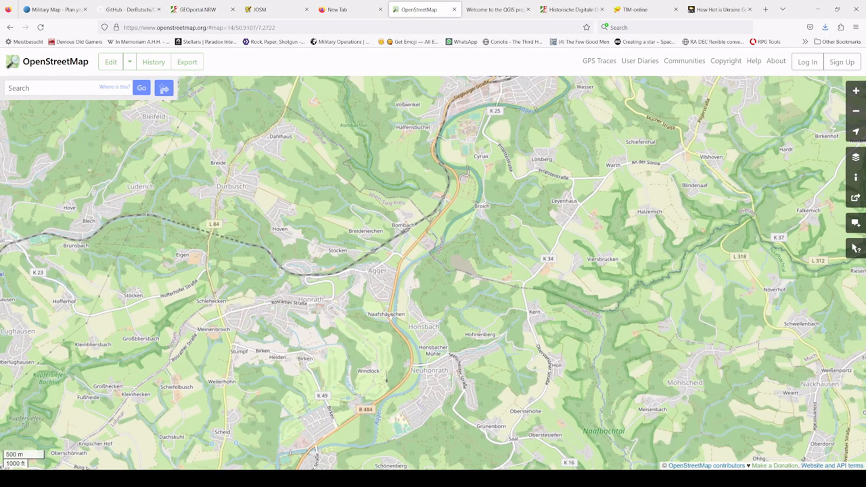
scroll(389, 317, "up", 2)
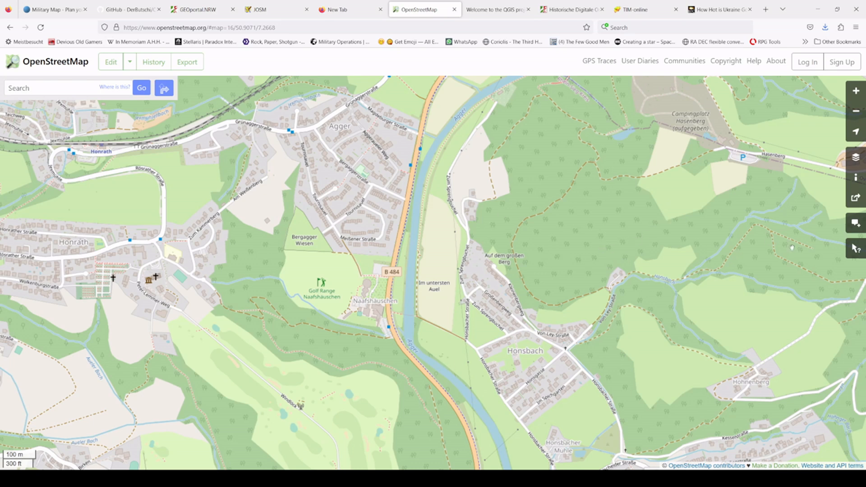
left_click(855, 249)
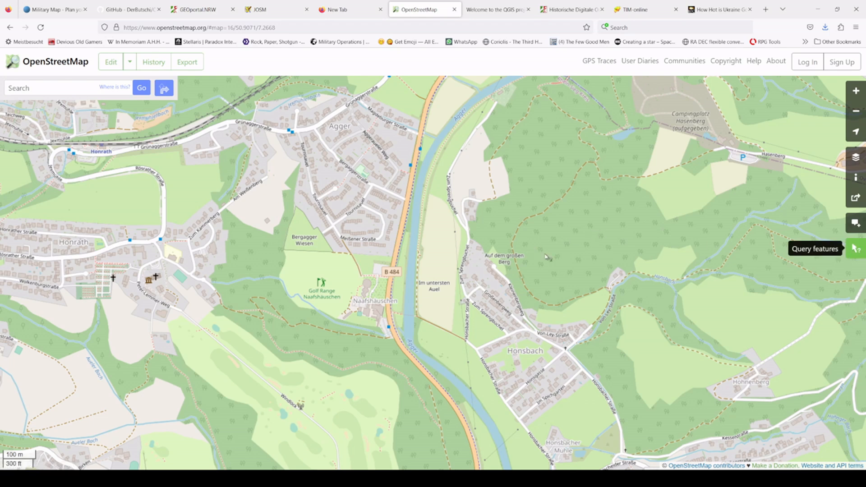
left_click(399, 242)
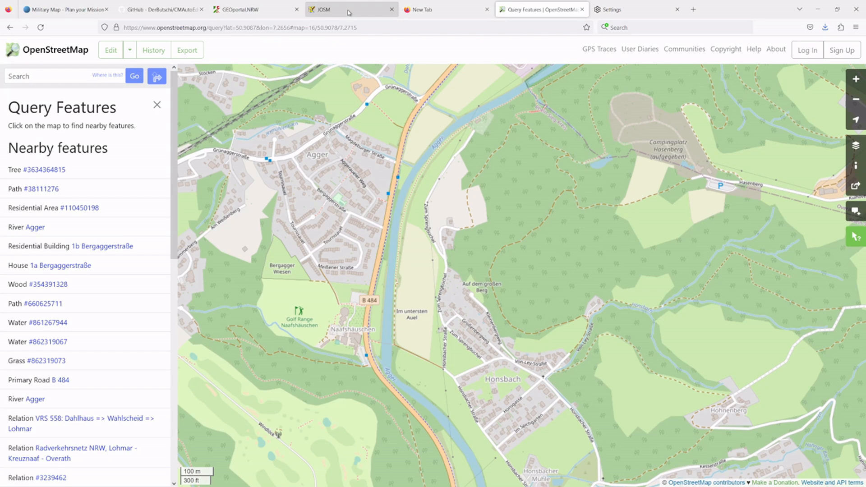
Step: Visit the JOSM website, switch to the JOSM editor and open its OSM data download dialog
left_click(348, 13)
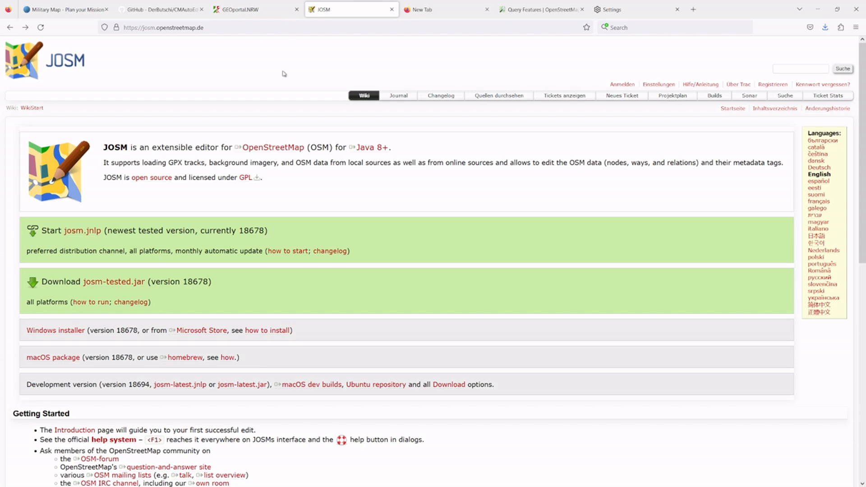
key("F11")
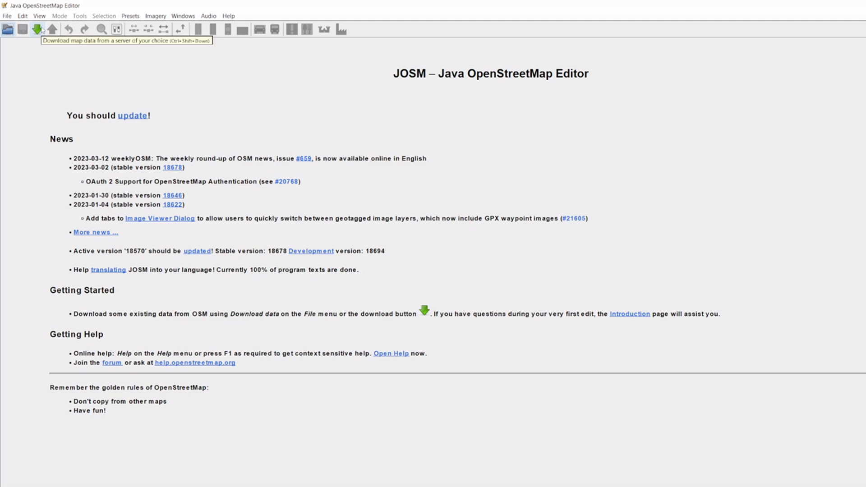
left_click(7, 17)
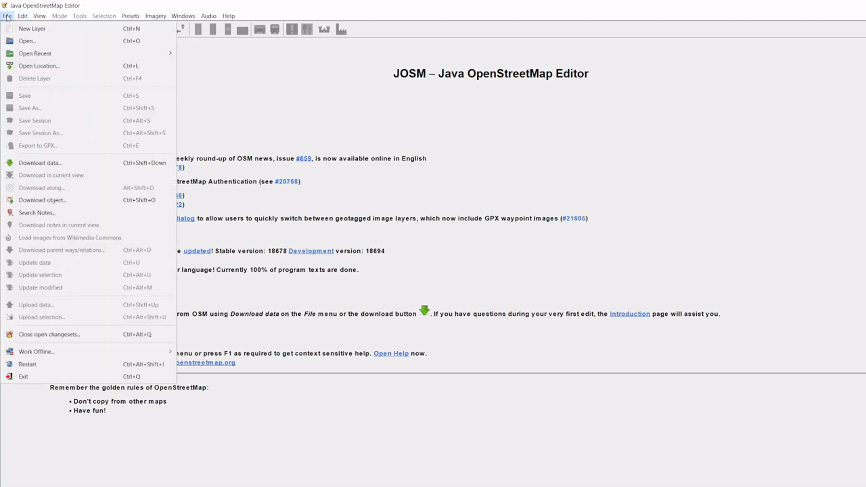
left_click(33, 164)
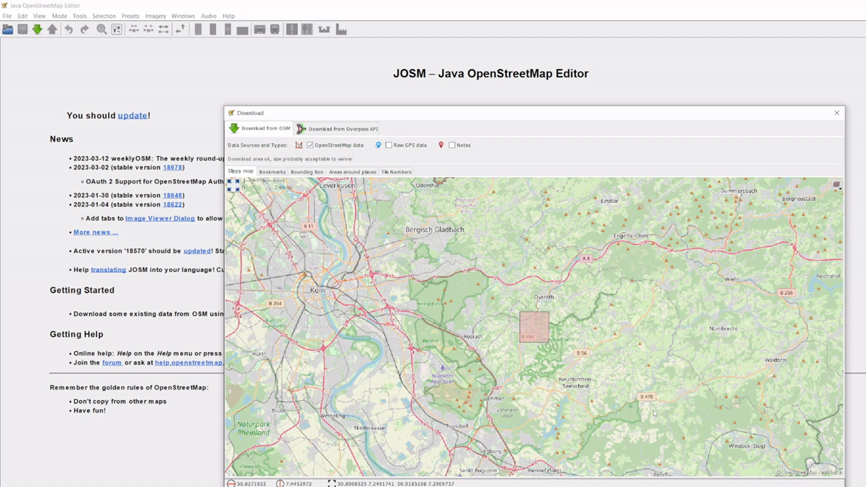
Step: Select an area around Agger, Honsbach and Neuhonrath, about 50.8912, 7.2461 to 50.9213, 7.3027, and download its OpenStreetMap data
scroll(549, 339, "up", 1)
scroll(549, 339, "up", 2)
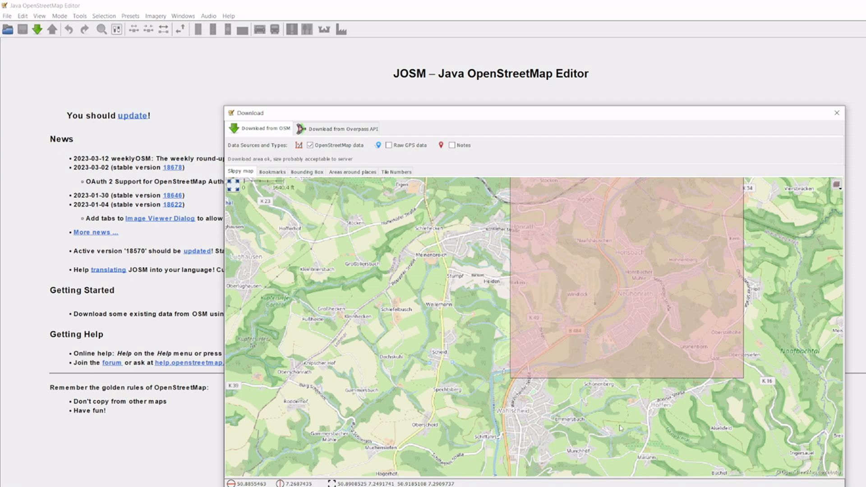
mouse_move(629, 396)
left_mouse_down()
mouse_move(616, 432)
mouse_move(634, 381)
left_mouse_up()
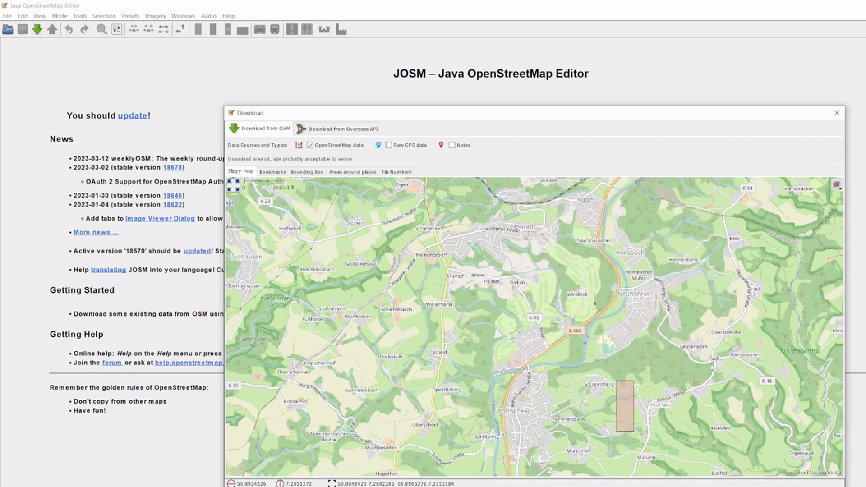
left_click_drag(651, 218, 580, 308)
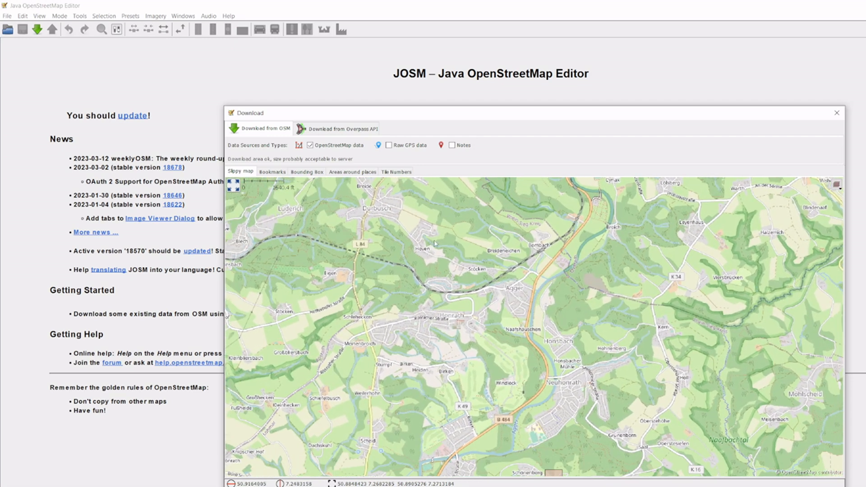
left_click_drag(437, 239, 681, 465)
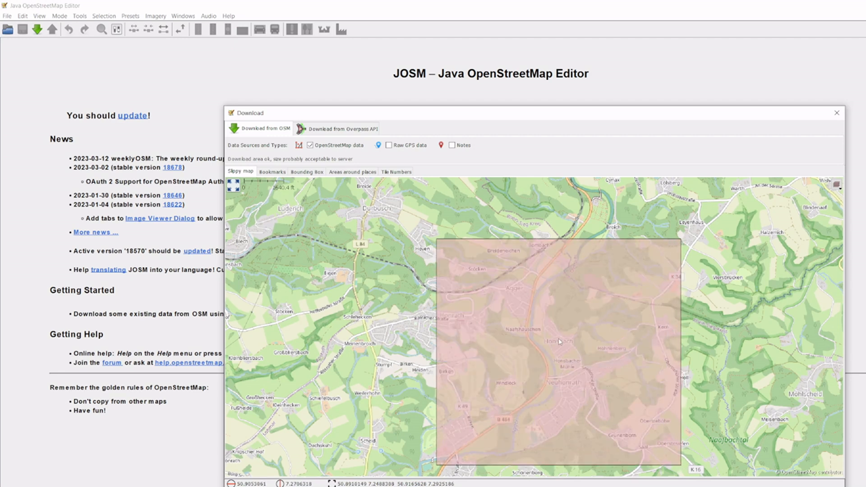
left_click_drag(559, 314, 554, 294)
left_click_drag(426, 202, 678, 467)
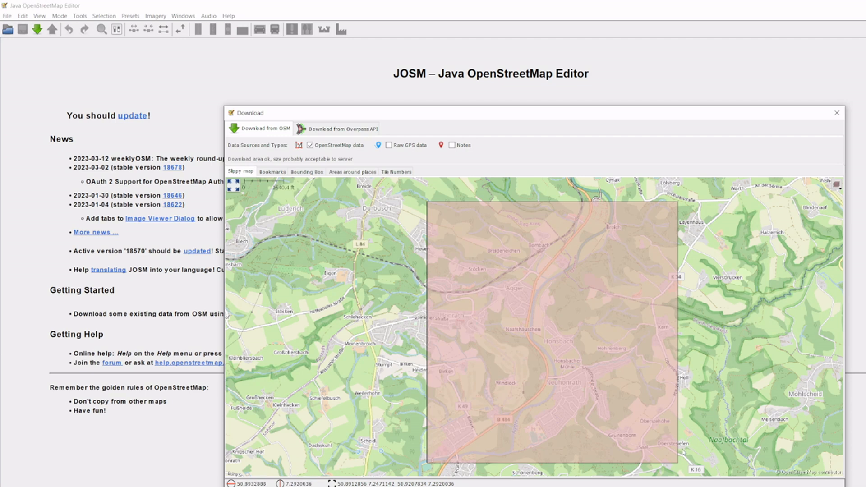
left_click_drag(421, 196, 737, 463)
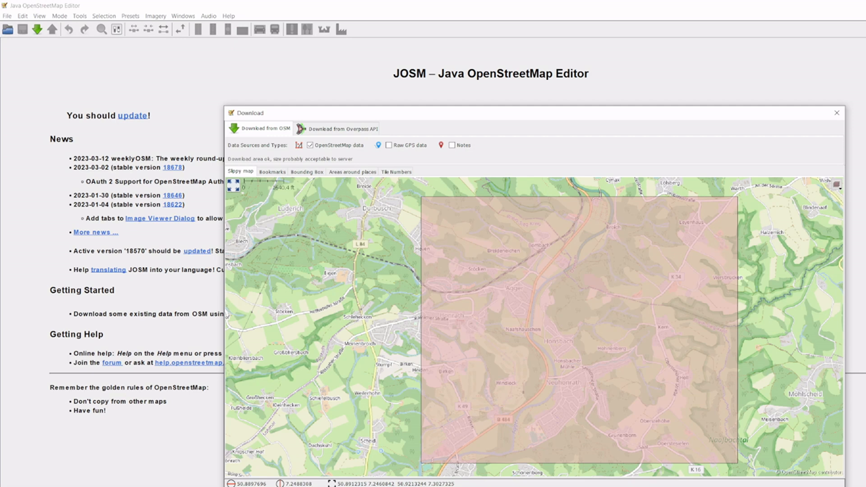
key("Return")
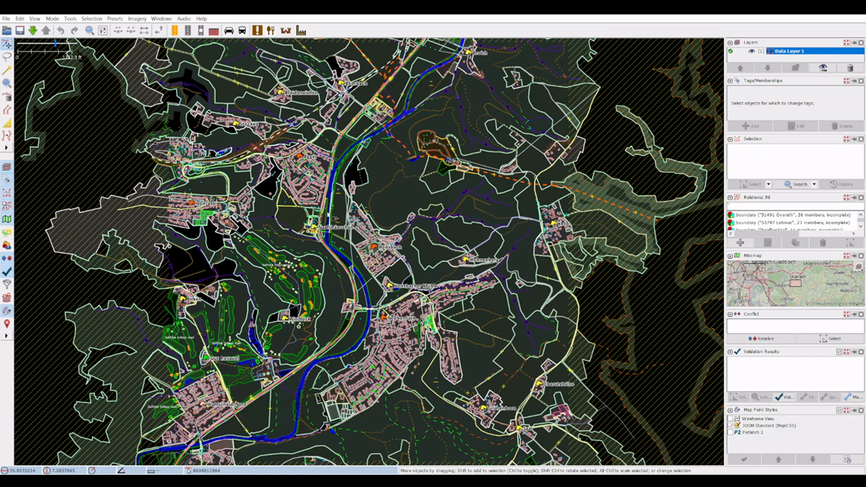
Step: Examine the downloaded data around Agger, inspecting the tags of a house on Bergaggerstraße and the river's water area
scroll(328, 213, "down", 3)
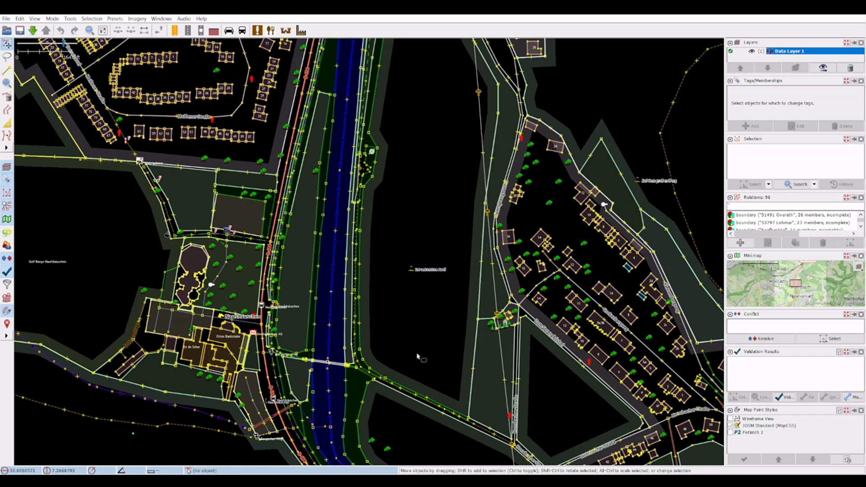
scroll(417, 358, "up", 1)
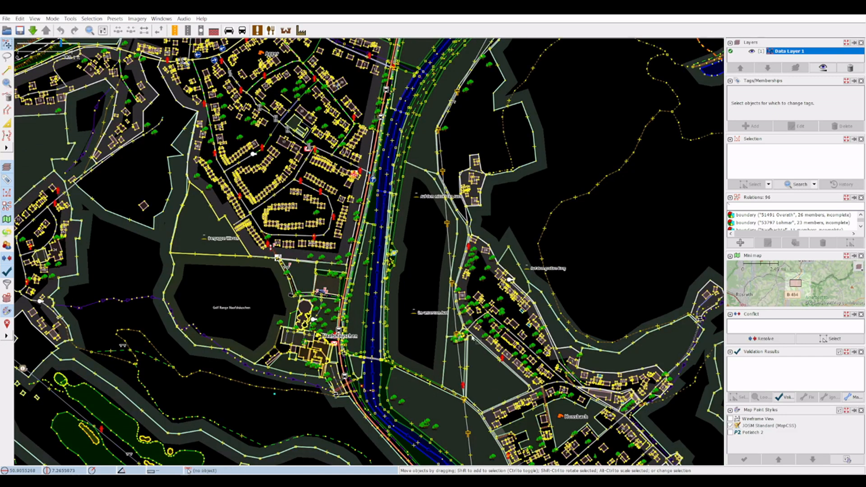
scroll(367, 259, "down", 1)
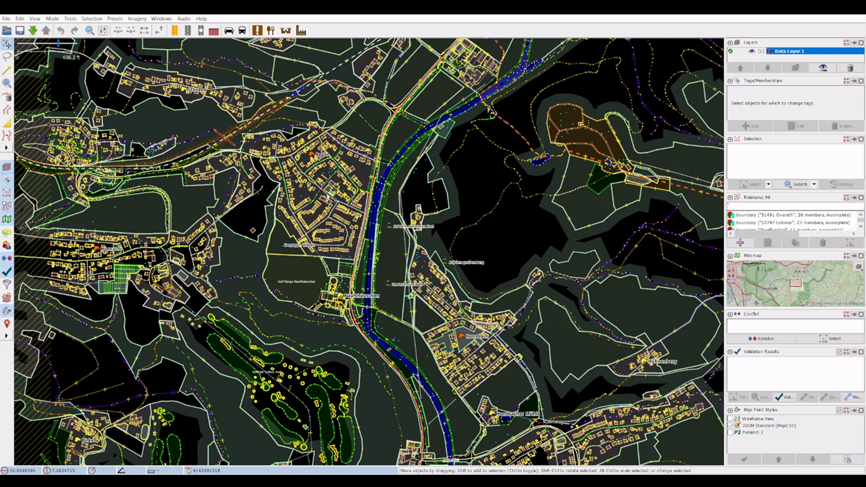
scroll(329, 199, "up", 2)
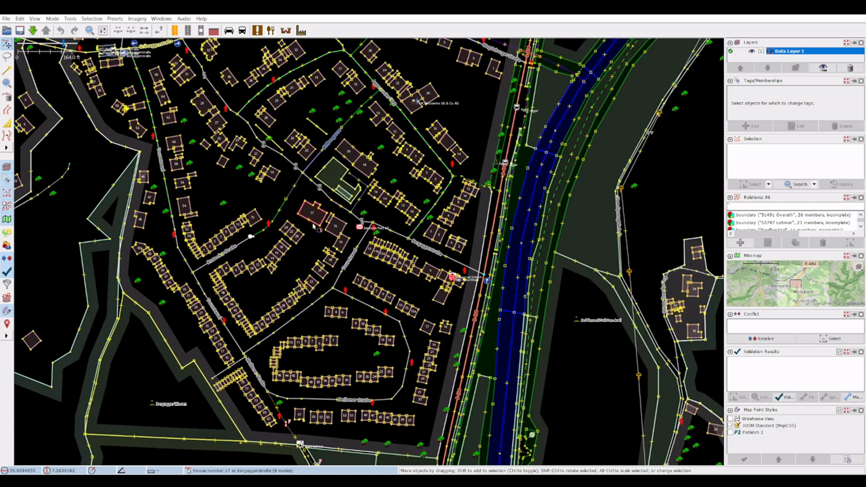
left_click(318, 222)
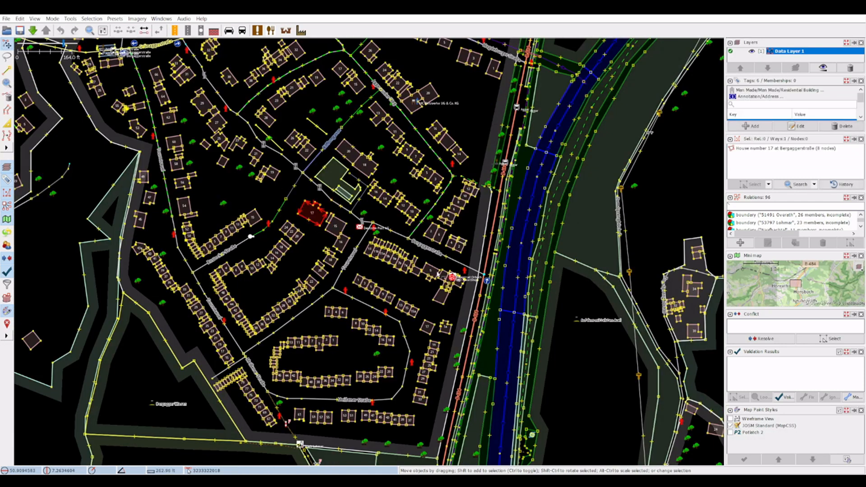
left_click(511, 260)
Step: Inspect the tags of the B 484 road near Naafshäuschen and of the railway line north of Agger
scroll(606, 233, "down", 2)
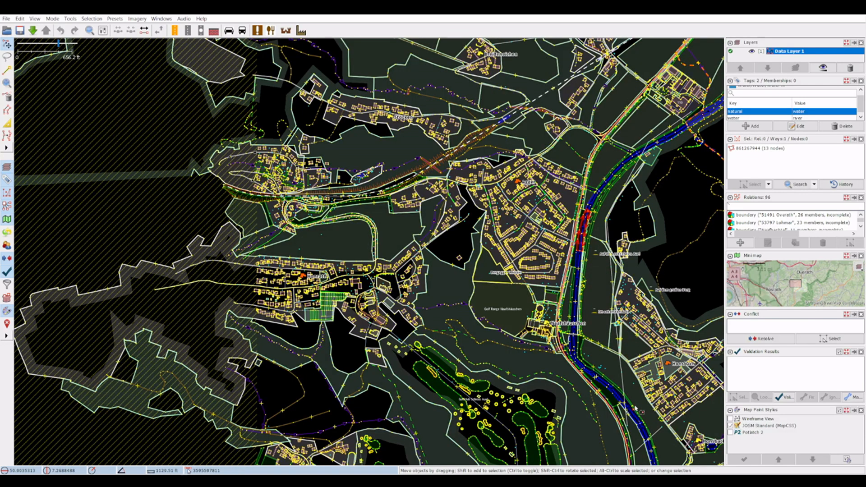
scroll(610, 327, "up", 2)
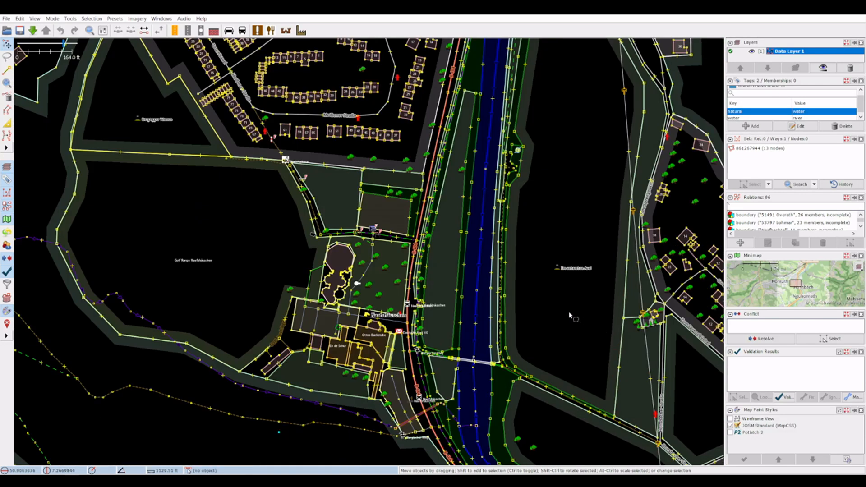
left_click(427, 236)
scroll(284, 308, "down", 2)
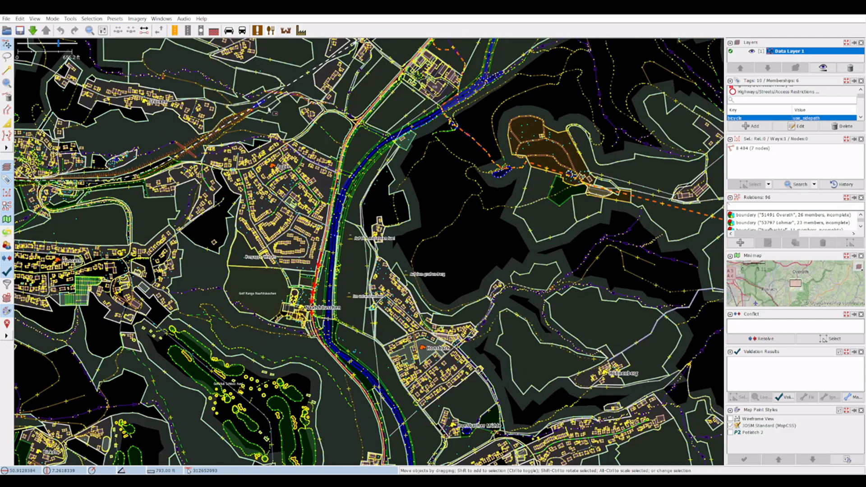
left_click(291, 86)
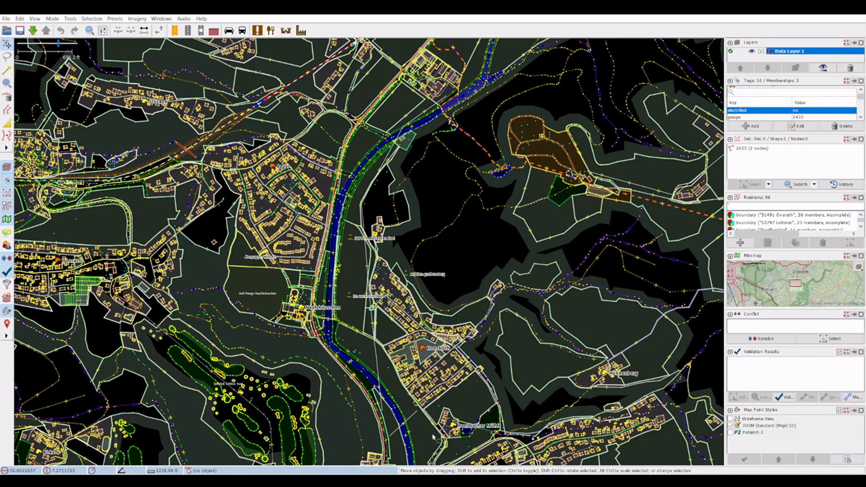
Step: Inspect the Honsbach stream beside the Seelscheider Straße bridge and select its waterway tag
left_click_drag(393, 368, 338, 220)
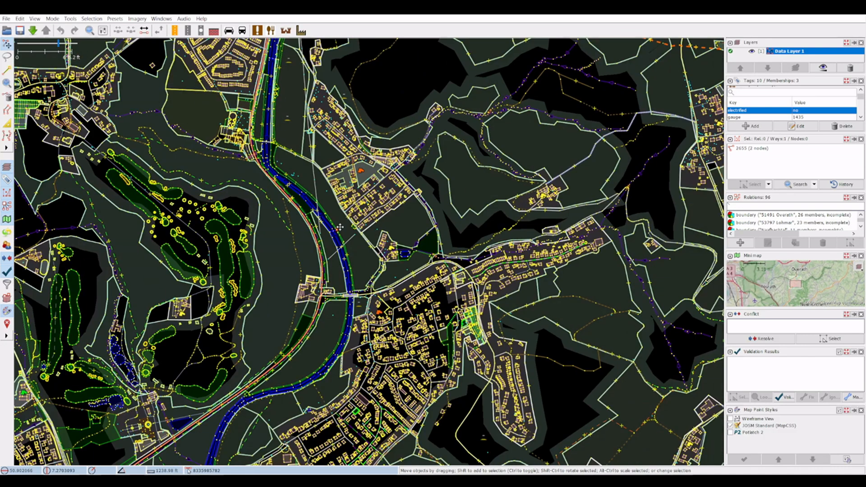
scroll(330, 302, "up", 6)
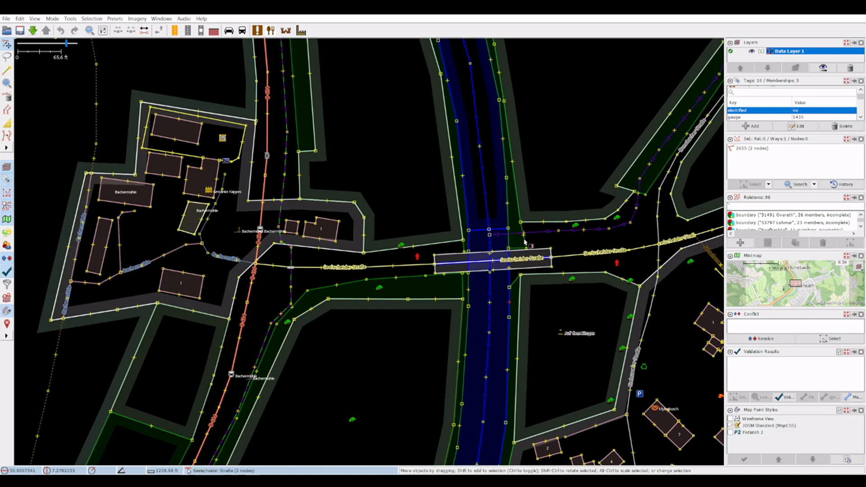
left_click(537, 234)
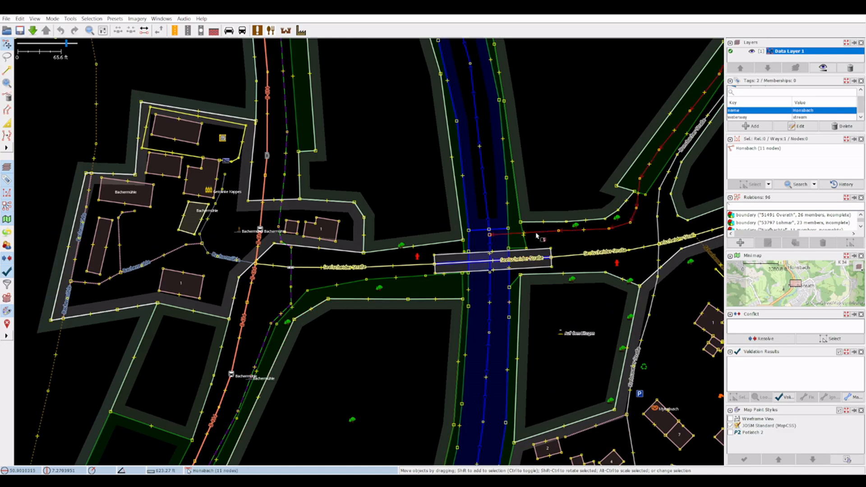
left_click(737, 118)
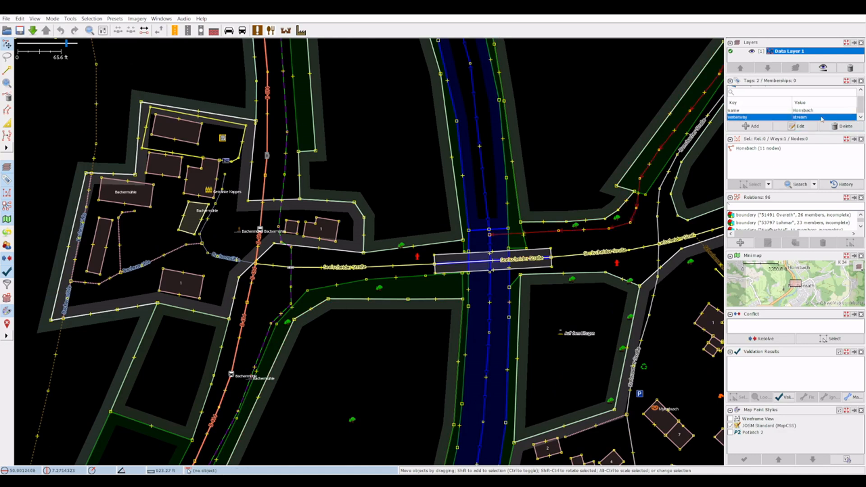
Step: Inspect the tags of individual trees along Seelscheider Straße and of the hedge in Neuhonrath
scroll(565, 221, "down", 2)
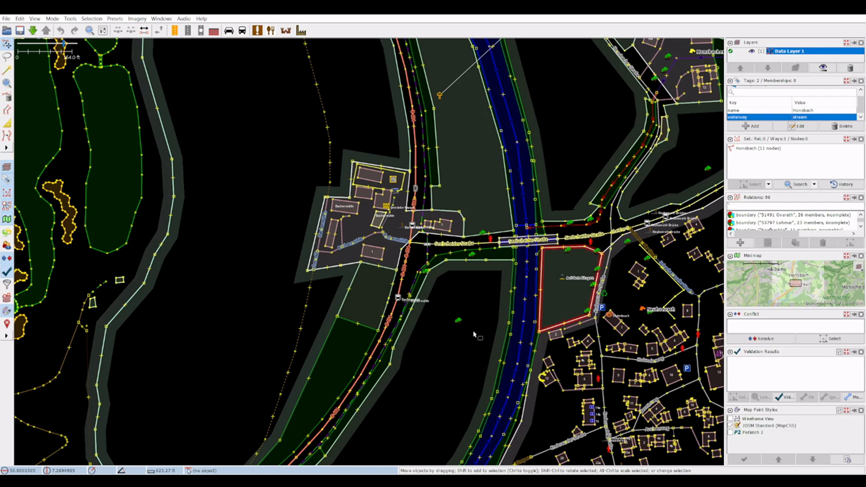
left_click(458, 321)
left_click(483, 234)
left_click(471, 255)
left_click(627, 245)
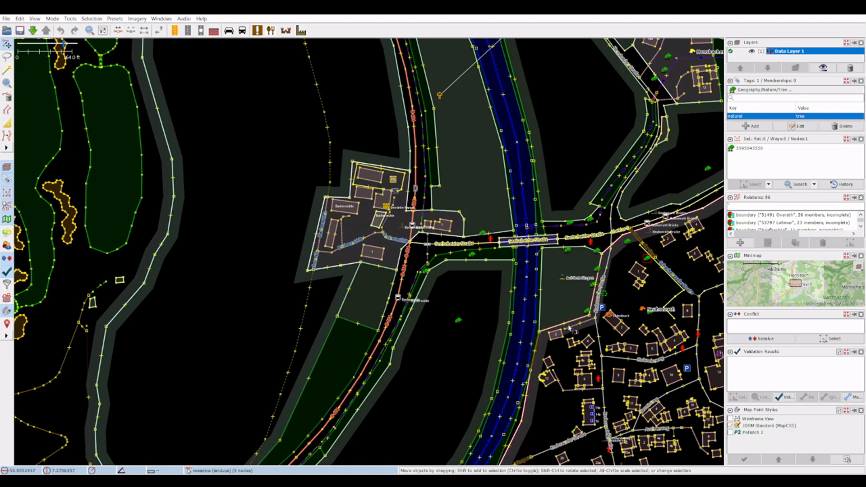
left_click(670, 306)
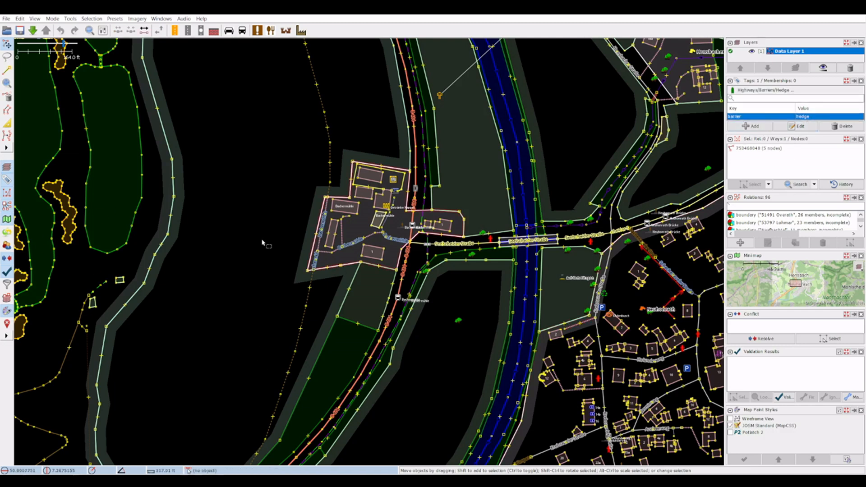
Step: Inspect the Bachermühle bus stop on the B 484 near the Seelscheider Straße junction
scroll(247, 237, "down", 3)
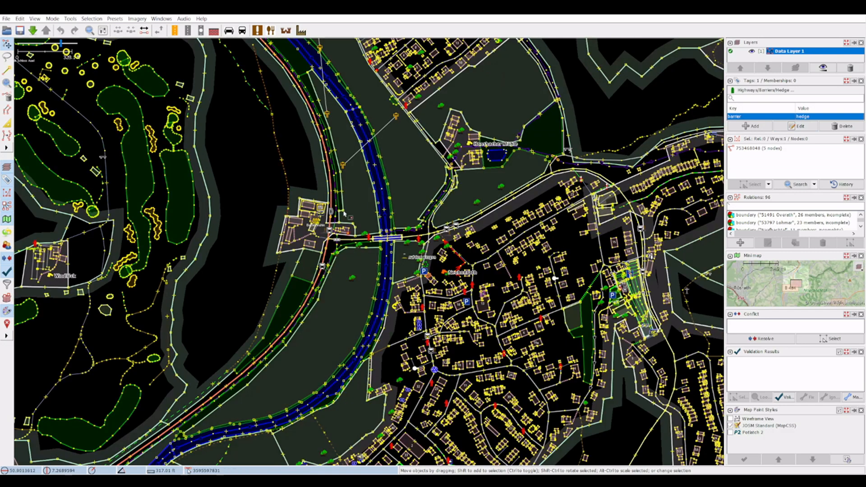
scroll(347, 216, "up", 3)
left_click(317, 250)
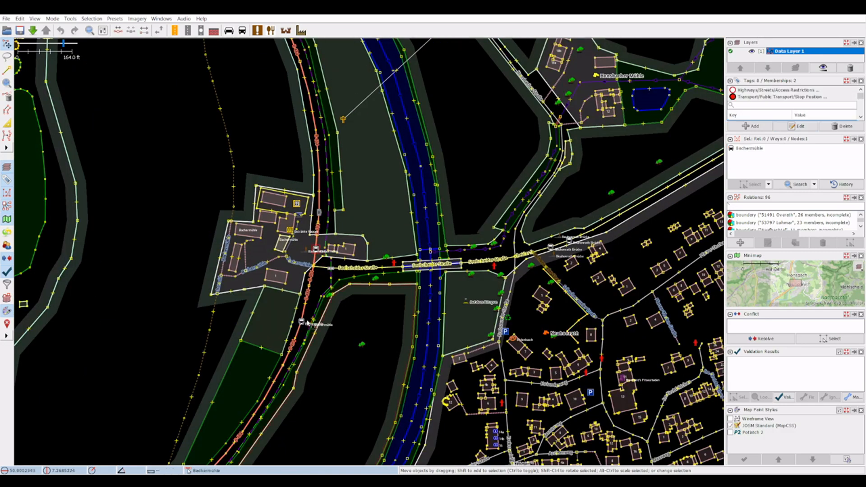
Step: Inspect the track west of the Agger river and the power poles along the line past Honsbach
scroll(535, 161, "down", 1)
left_click_drag(347, 91, 331, 368)
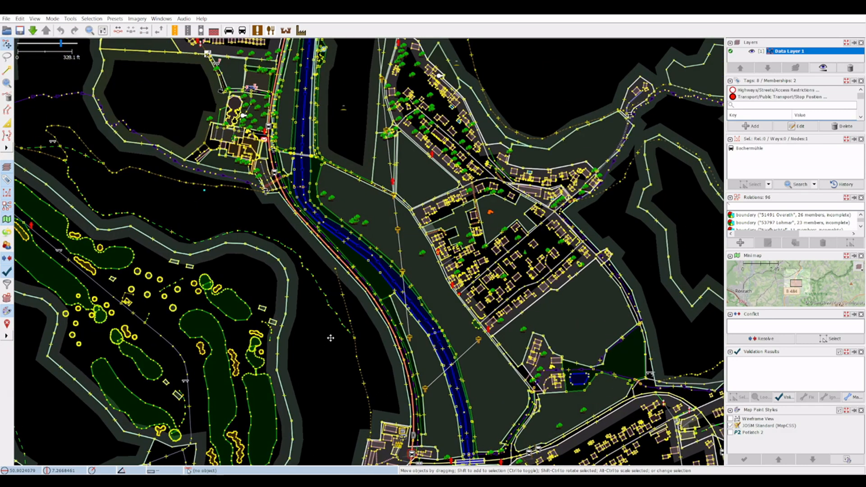
left_click(349, 312)
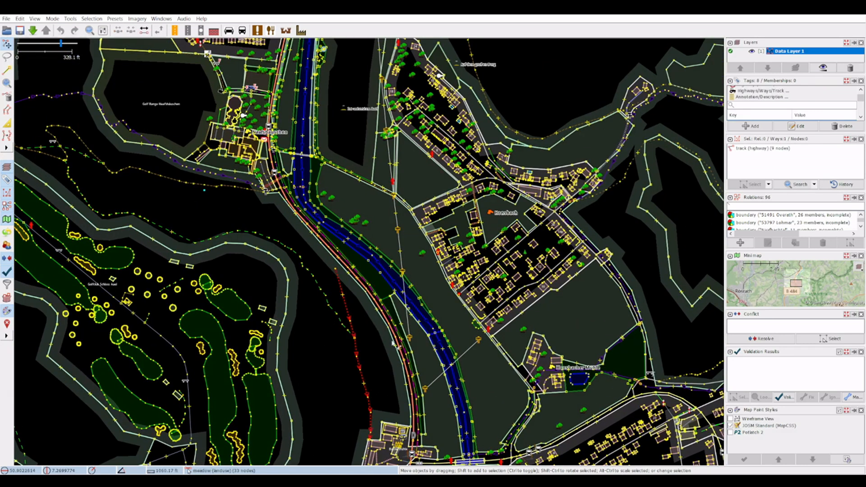
left_click(409, 337)
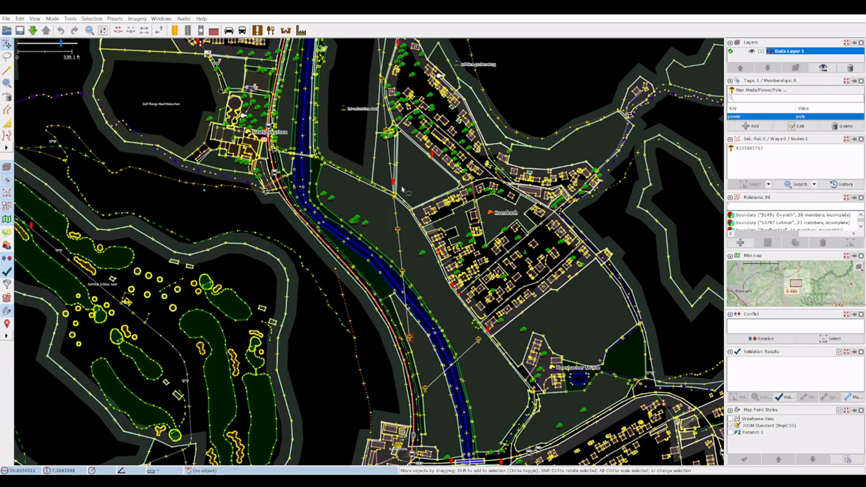
left_click_drag(559, 131, 585, 402)
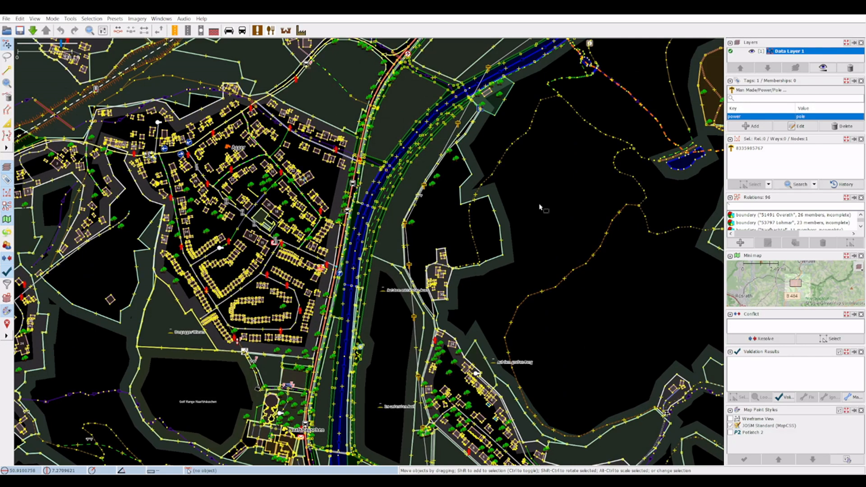
left_click_drag(536, 207, 692, 163)
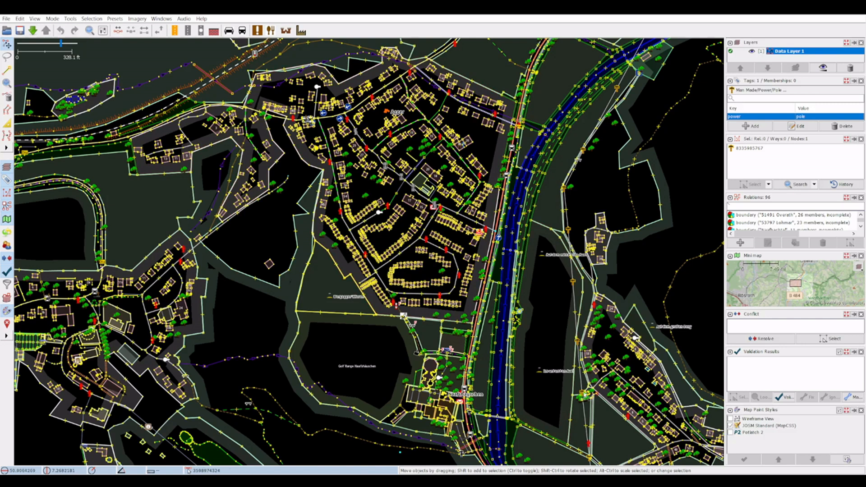
left_click(582, 396)
left_click_drag(376, 358, 259, 180)
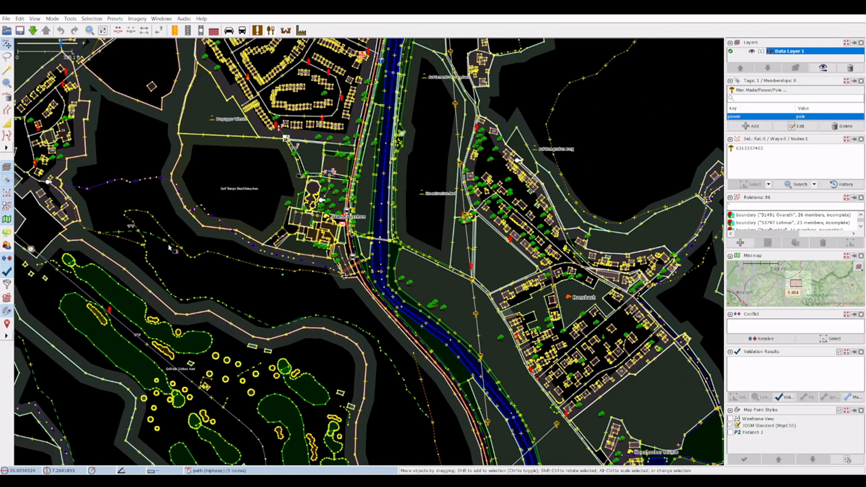
Step: Inspect the land-use tag of the large meadow west of Hohnenberg
left_click_drag(117, 151, 298, 407)
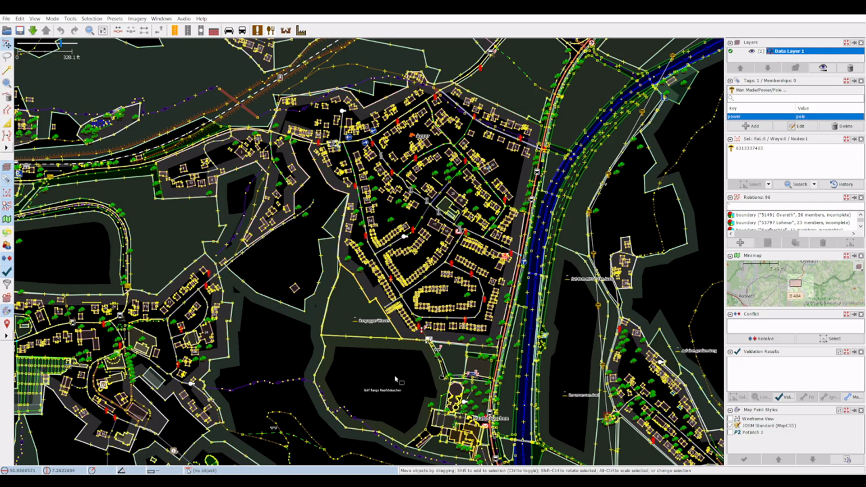
left_click_drag(412, 371, 236, 150)
left_click_drag(599, 394, 455, 229)
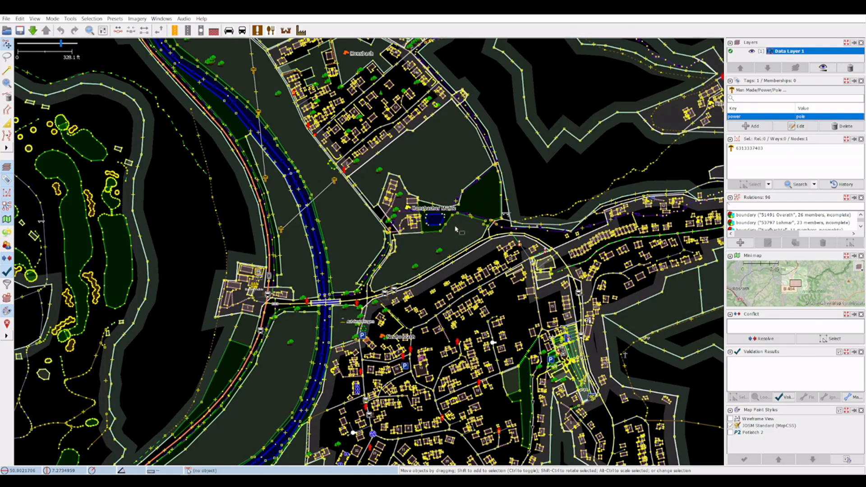
left_click(576, 138)
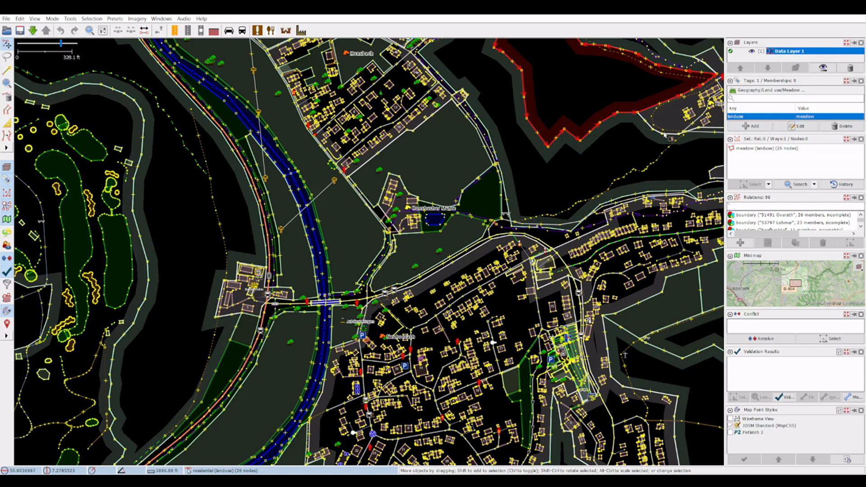
Step: Inspect the forest outline north of Neuhonrath and the meadow and scrub areas at Honsbacher Mühle
left_click_drag(584, 176, 468, 266)
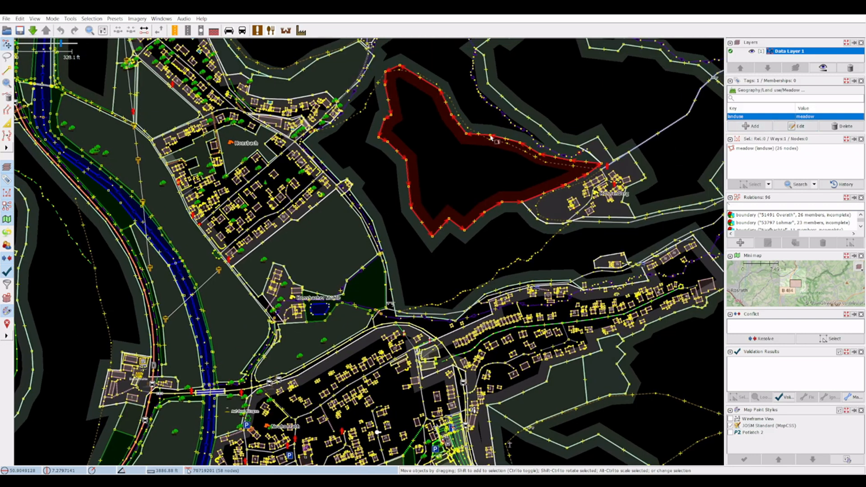
left_click(513, 287)
left_click(513, 286)
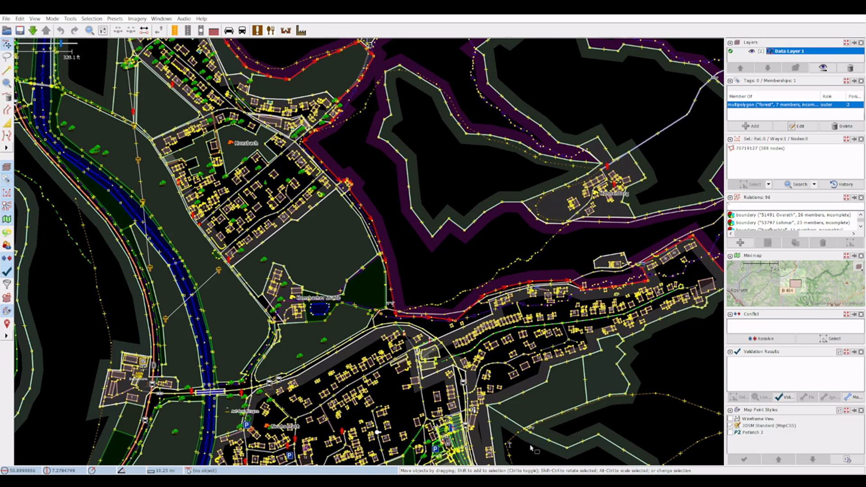
left_click(335, 313)
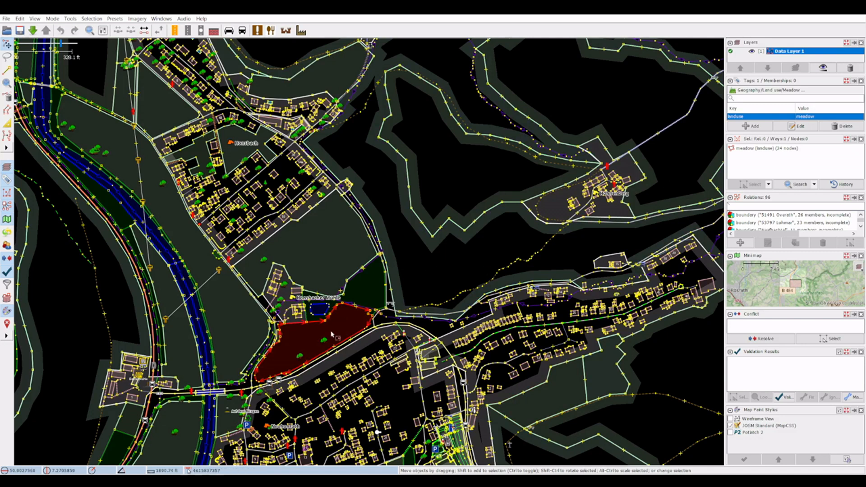
left_click(354, 277)
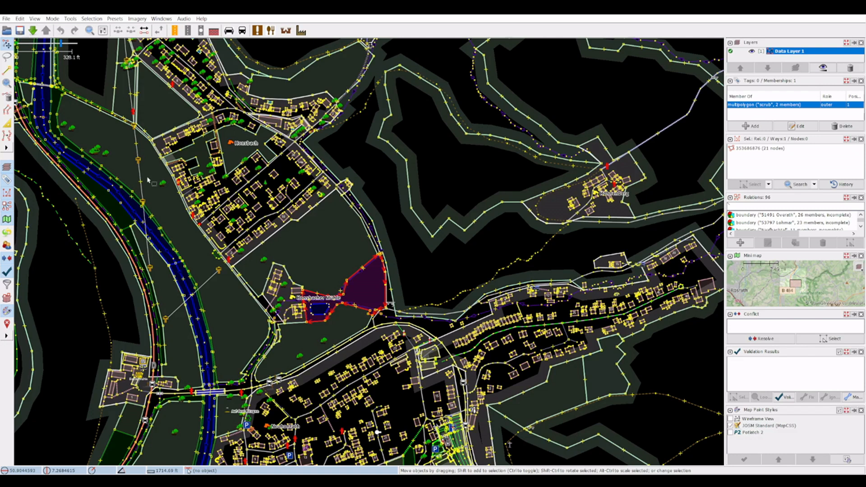
Step: Inspect the tags of the narrow meadows between the river and Honsbach and of the small forest northeast of the houses
left_click_drag(167, 210, 236, 317)
left_click_drag(147, 169, 188, 202)
left_click(161, 197)
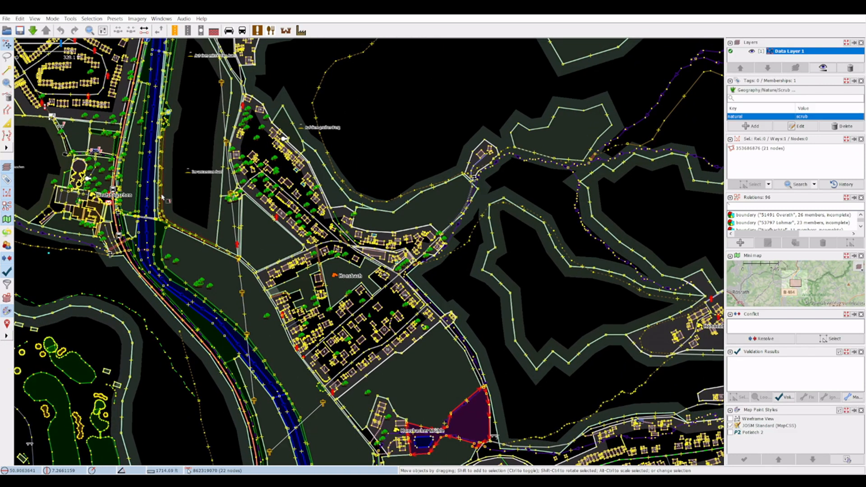
left_click(220, 215)
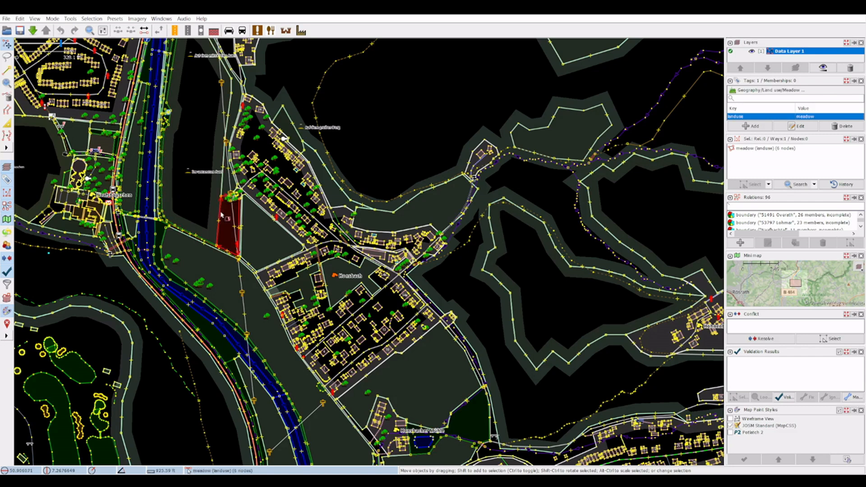
left_click(230, 104)
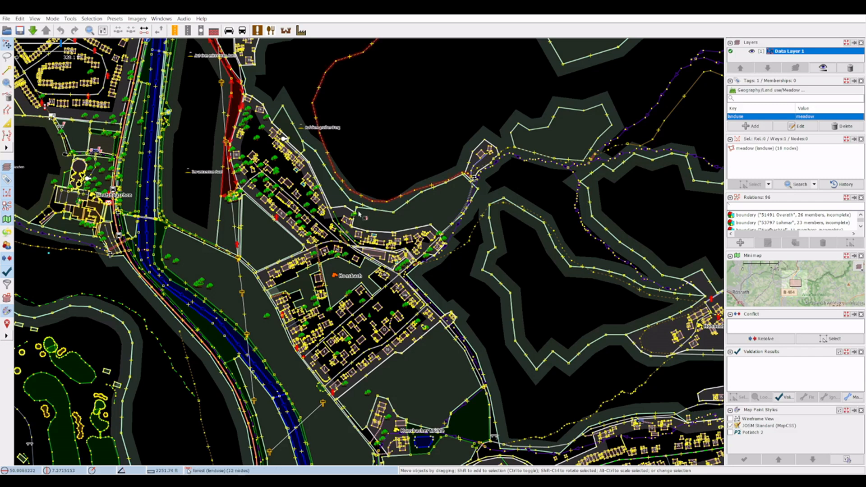
left_click(336, 187)
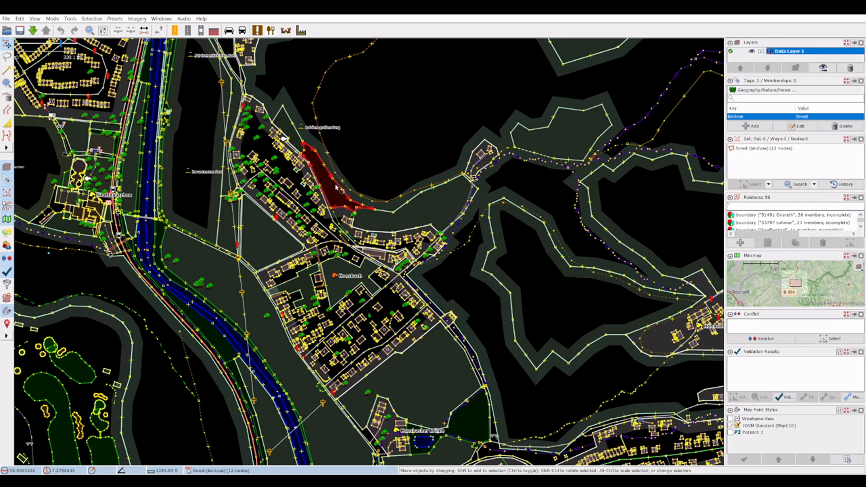
Step: Examine the layout and overall extent of the downloaded map data around Agger, Honsbach and Neuhonrath
left_click_drag(295, 78, 297, 251)
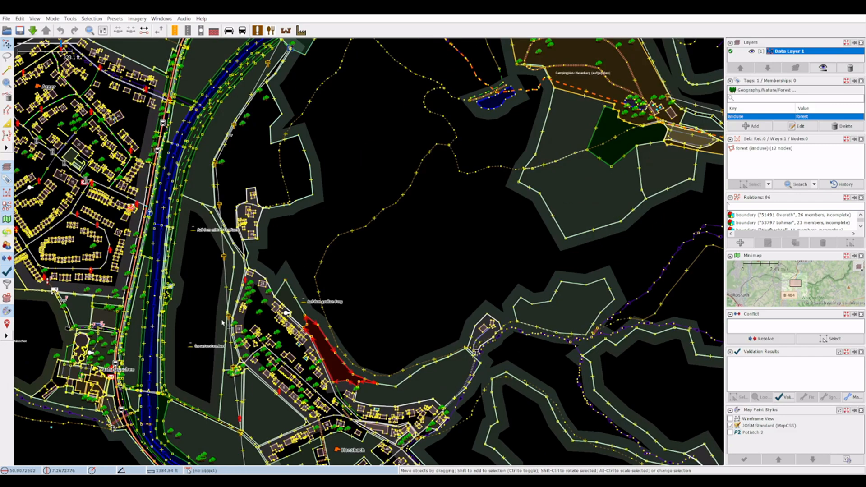
left_click_drag(45, 324, 148, 117)
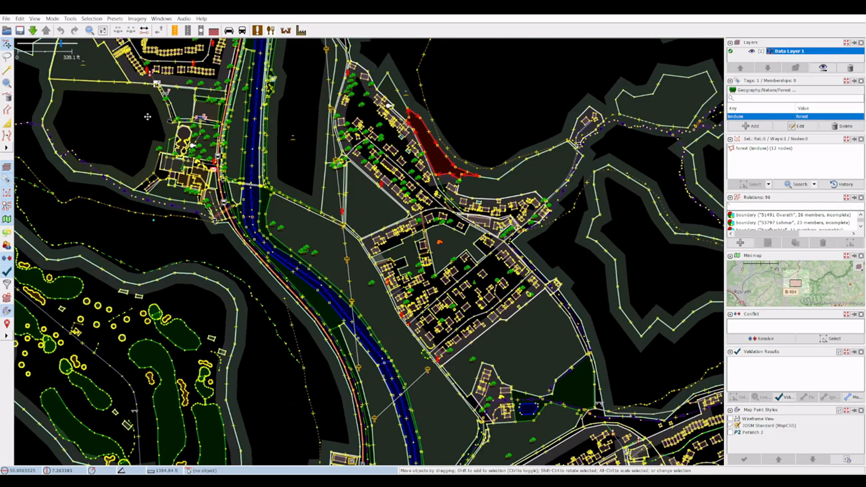
left_click_drag(272, 400, 187, 165)
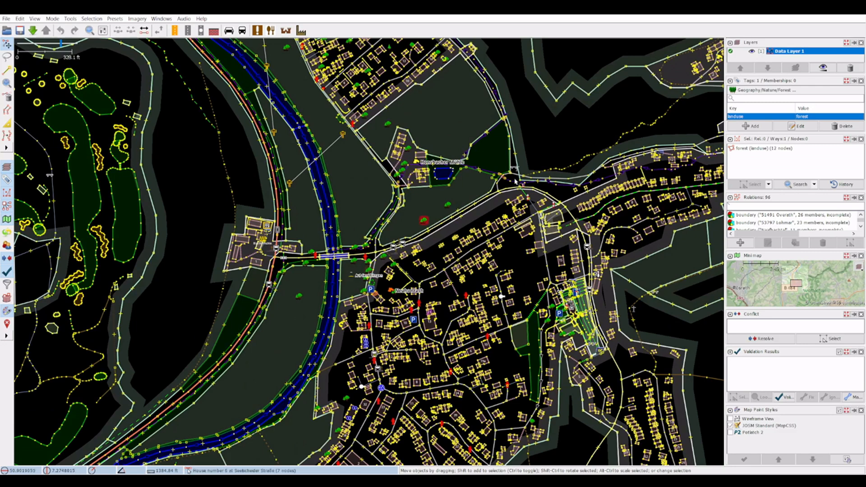
left_click_drag(183, 291, 210, 355)
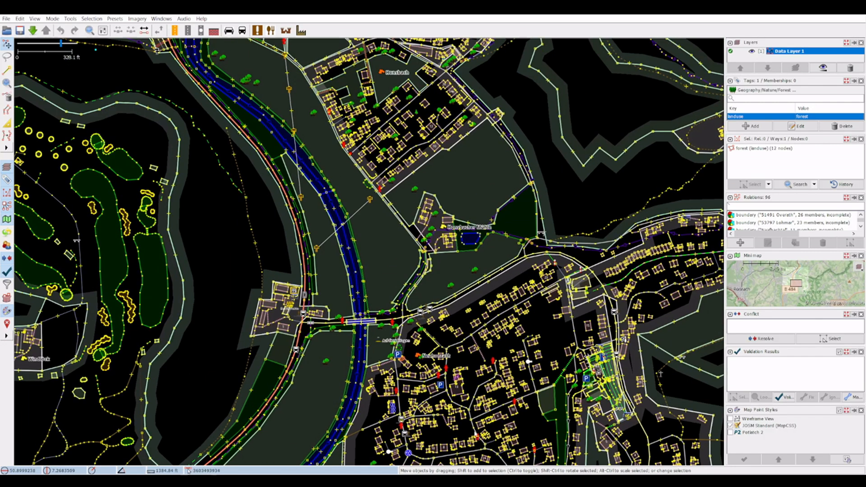
left_click_drag(210, 212, 246, 360)
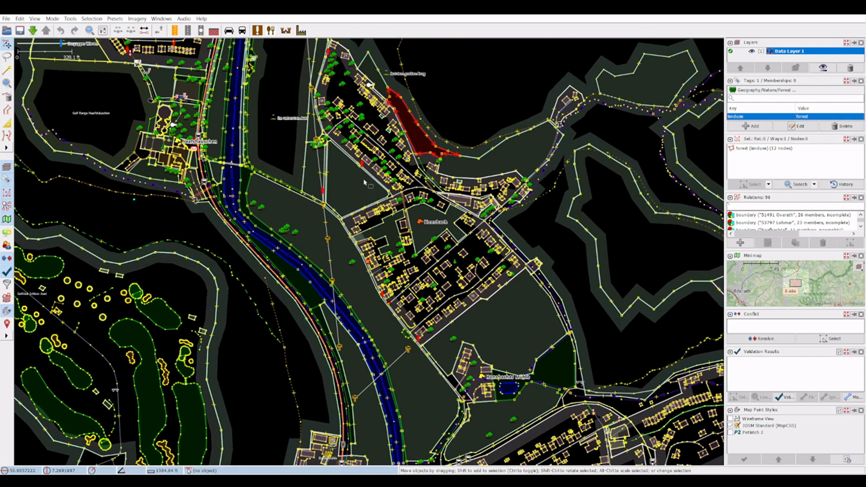
scroll(191, 215, "down", 1)
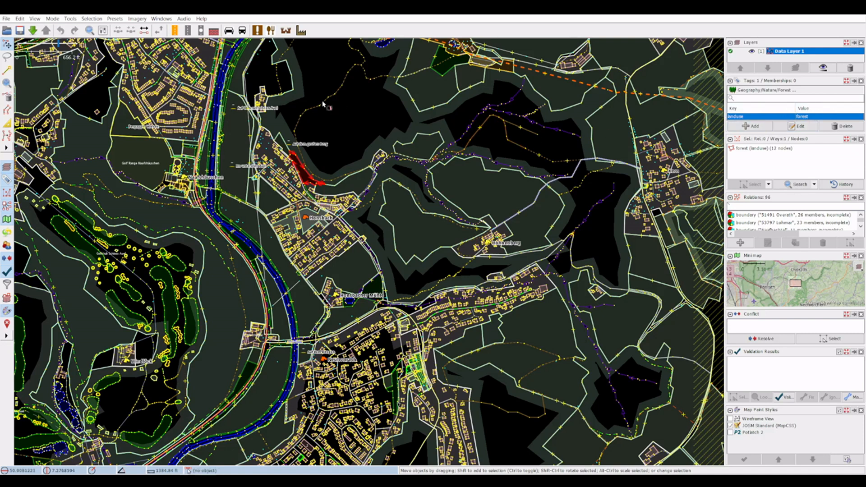
left_click_drag(368, 111, 403, 176)
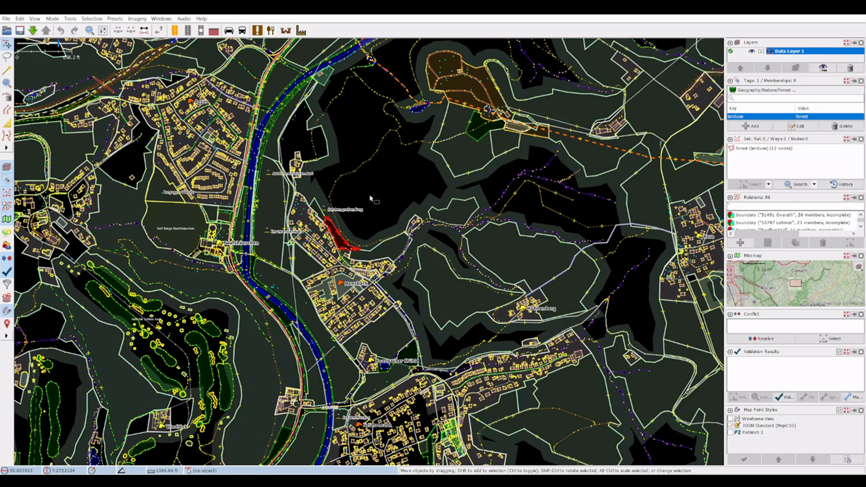
left_click_drag(381, 193, 467, 168)
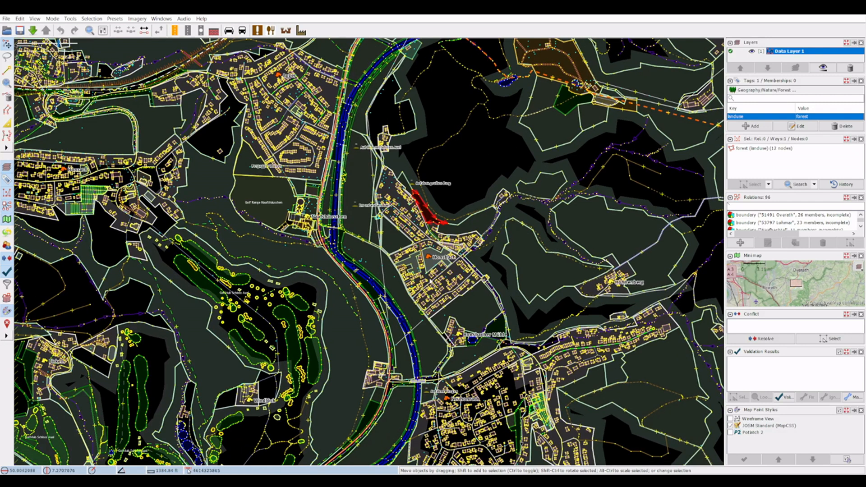
scroll(431, 281, "down", 2)
left_click_drag(435, 186, 419, 228)
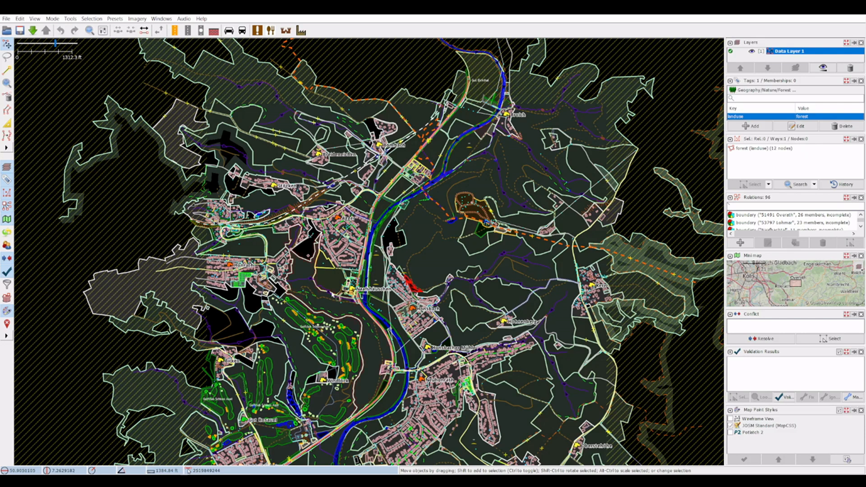
scroll(338, 297, "up", 4)
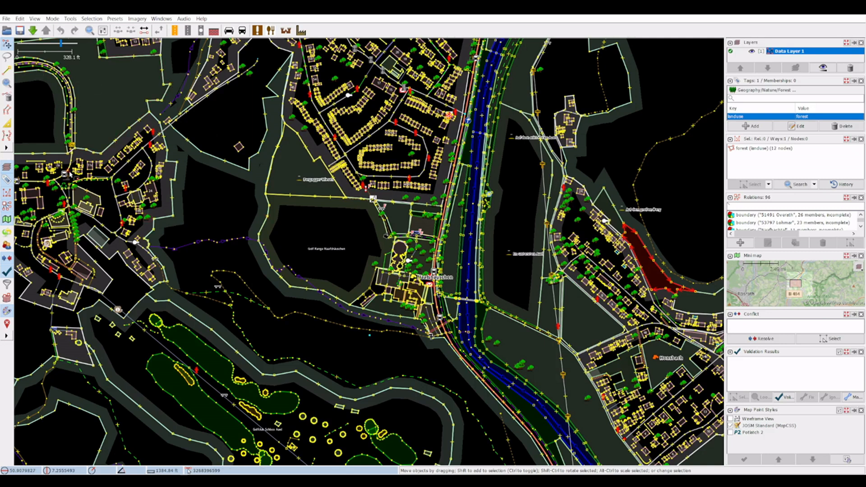
Step: Start saving the downloaded data layer as a new file in the osm folder, with GeoJSON as the file type
left_click(7, 19)
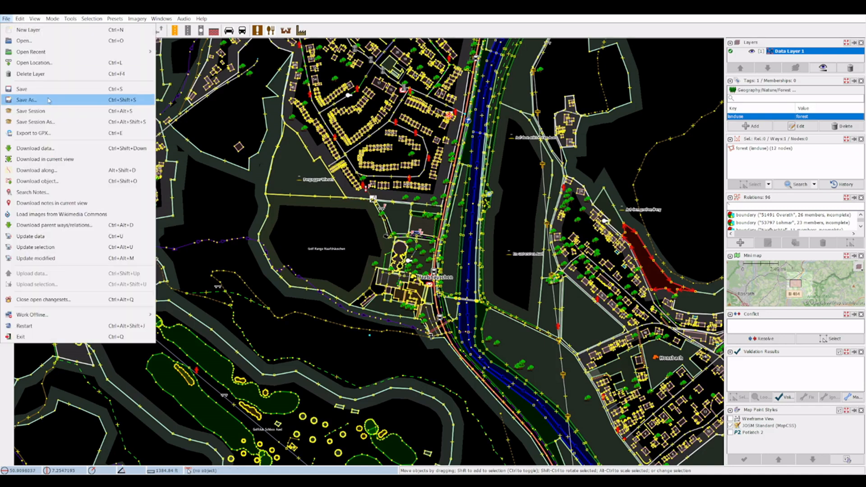
key("Escape")
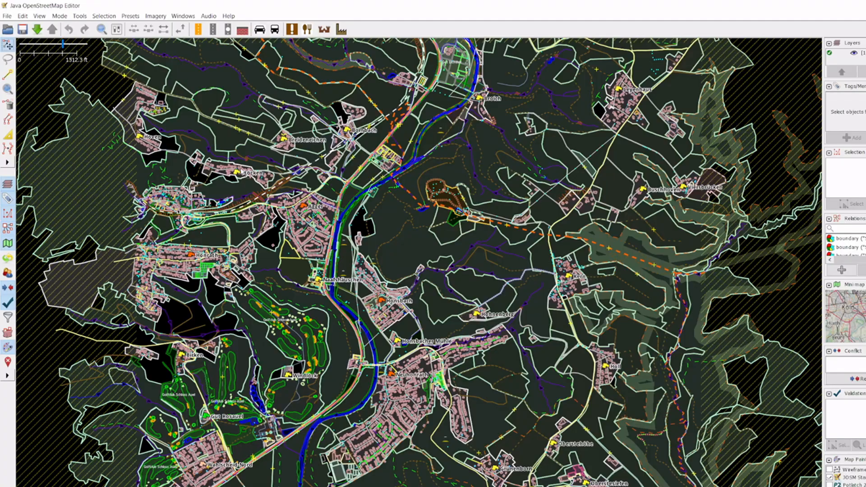
left_click(7, 17)
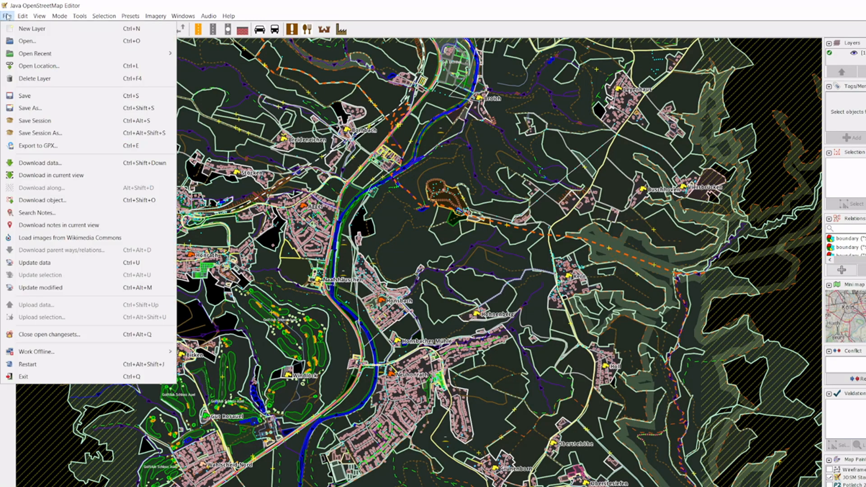
left_click(53, 106)
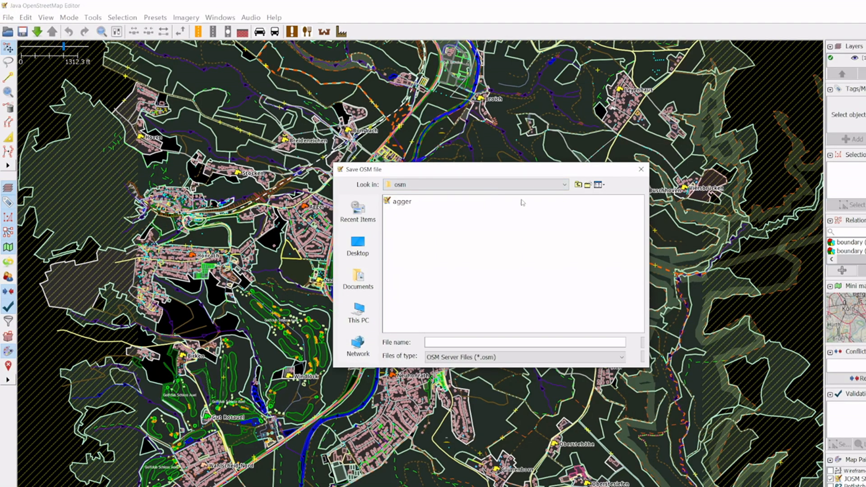
left_click(497, 358)
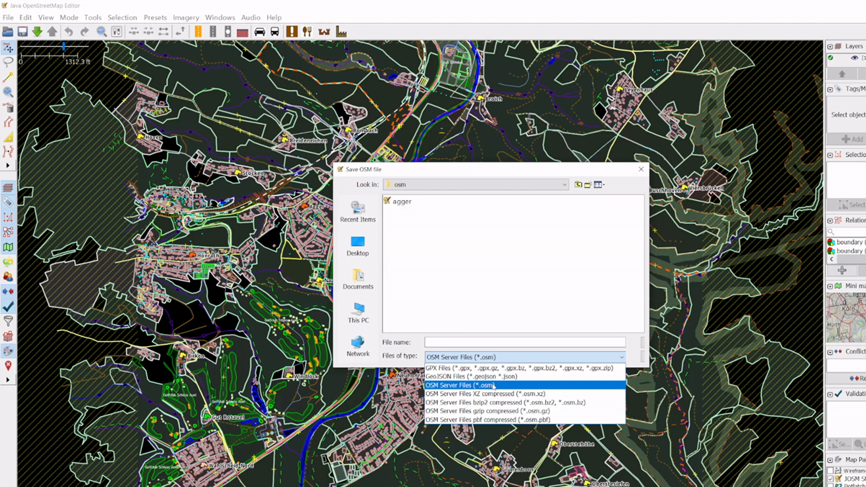
key("Up")
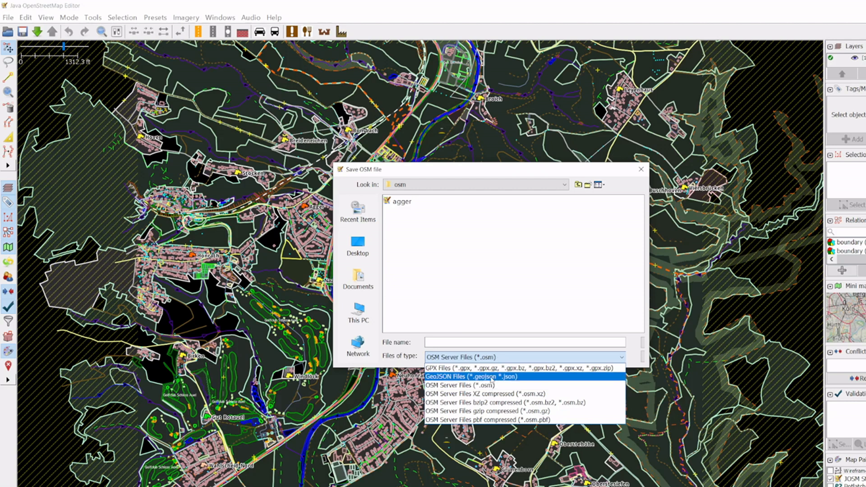
left_click(491, 380)
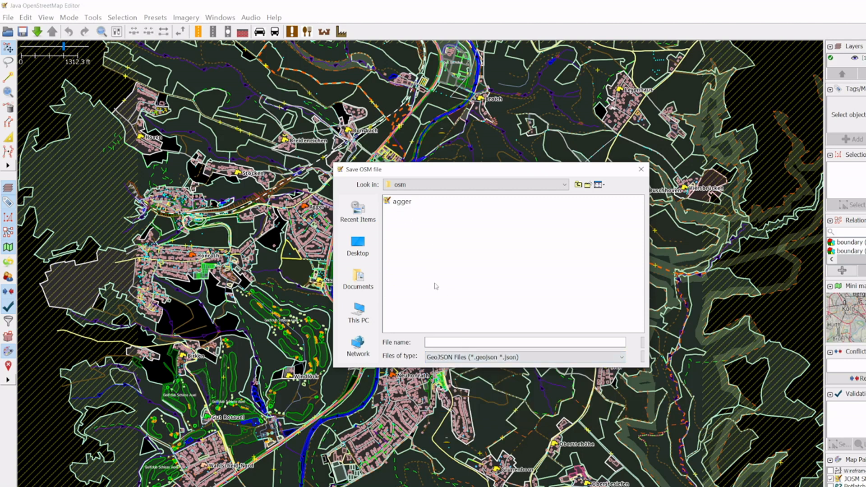
Step: Save the layer as agger.geojson, overwriting the existing file of that name
left_click(406, 202)
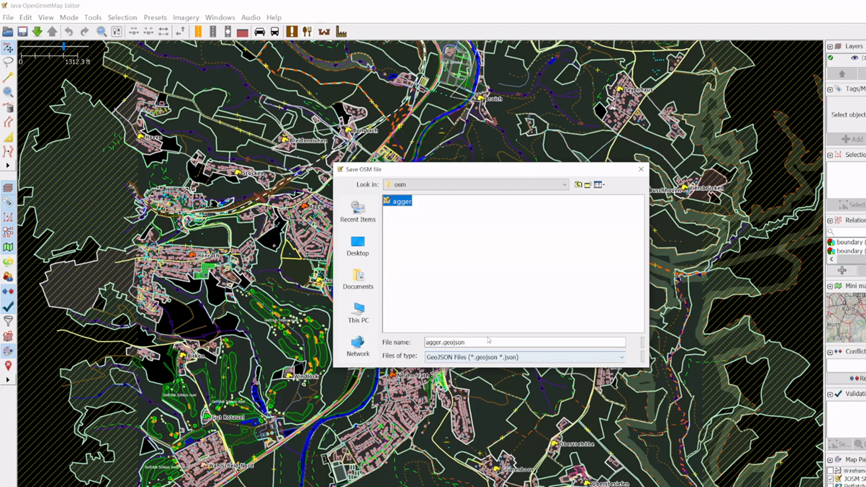
left_click(474, 344)
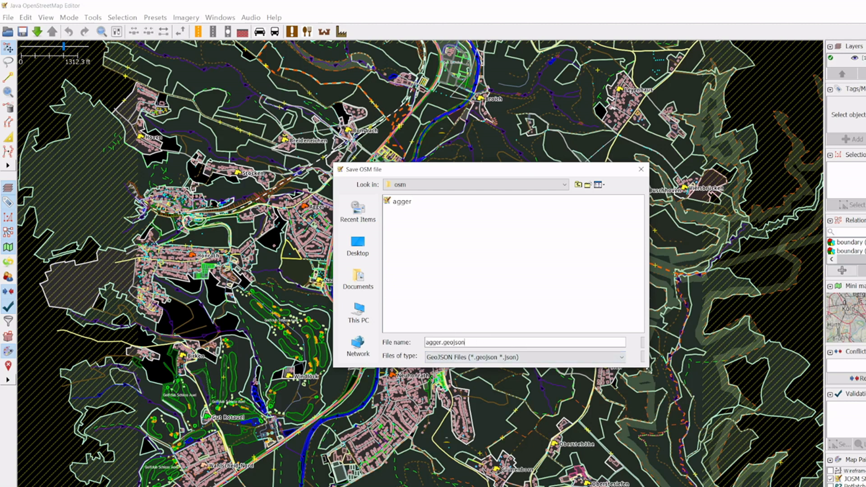
left_click_drag(648, 368, 717, 376)
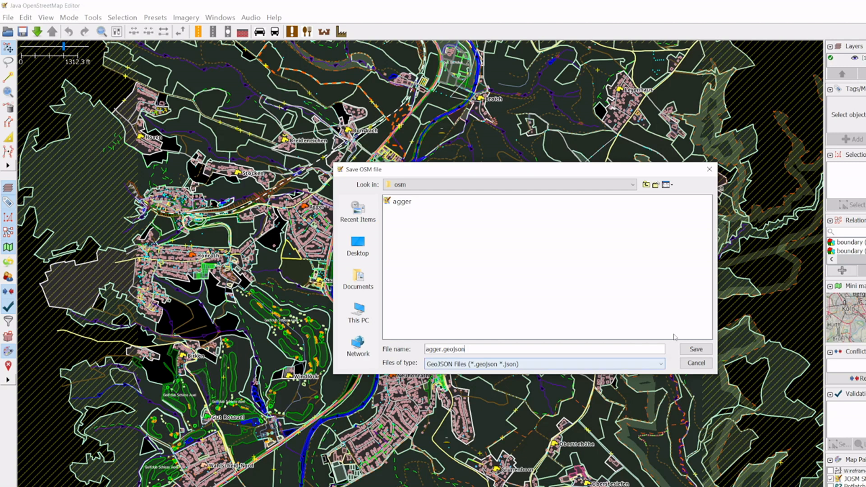
left_click(693, 351)
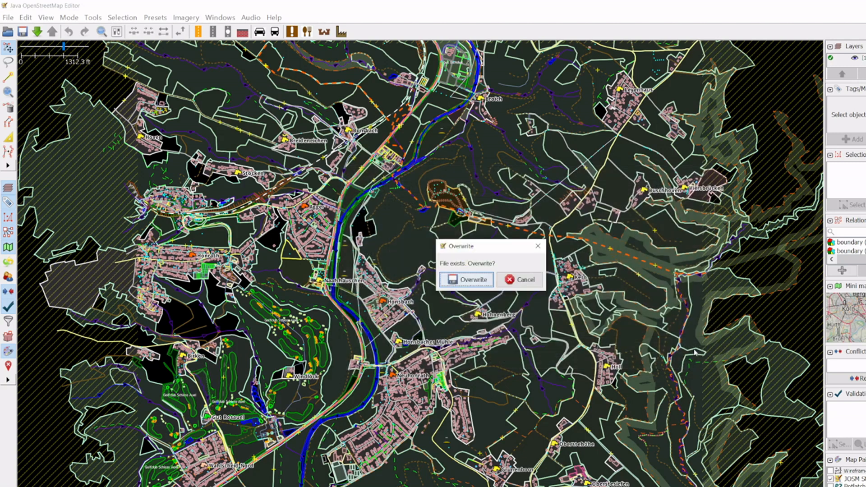
left_click(478, 282)
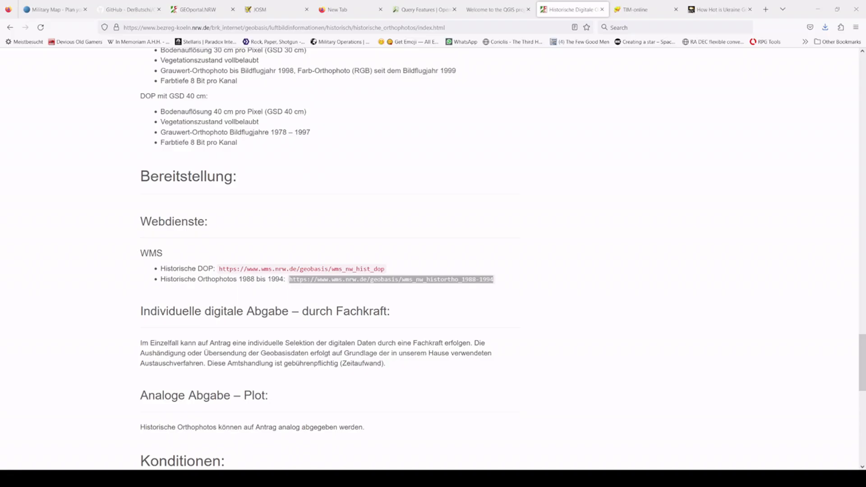
Step: Switch to the browser page on historical orthophotos and select the WMS address for the 1988 to 1994 orthophotos
key("alt+Tab")
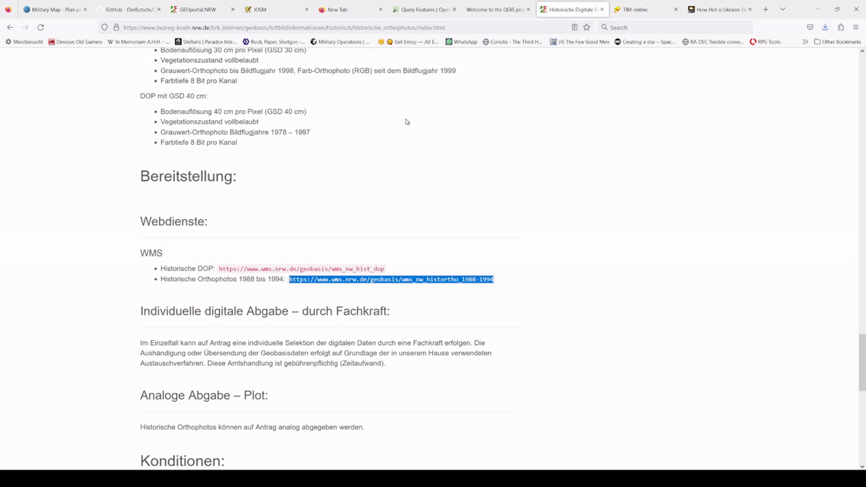
scroll(369, 261, "up", 4)
scroll(369, 260, "up", 1)
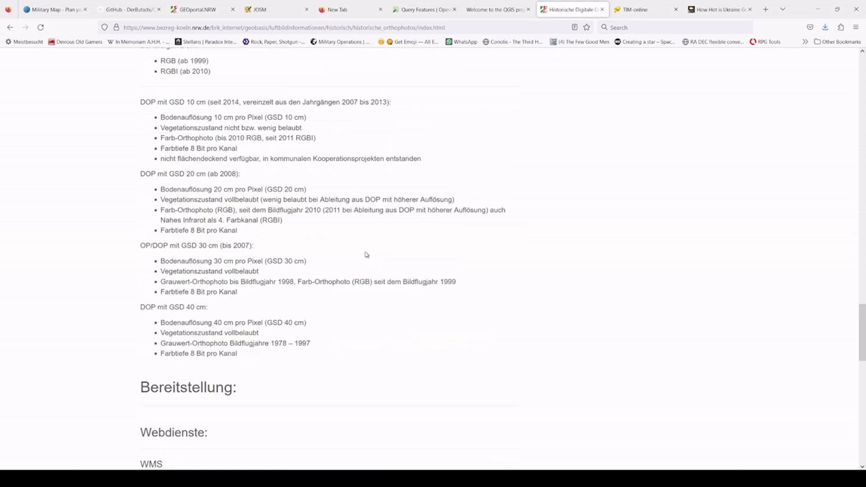
scroll(366, 254, "down", 2)
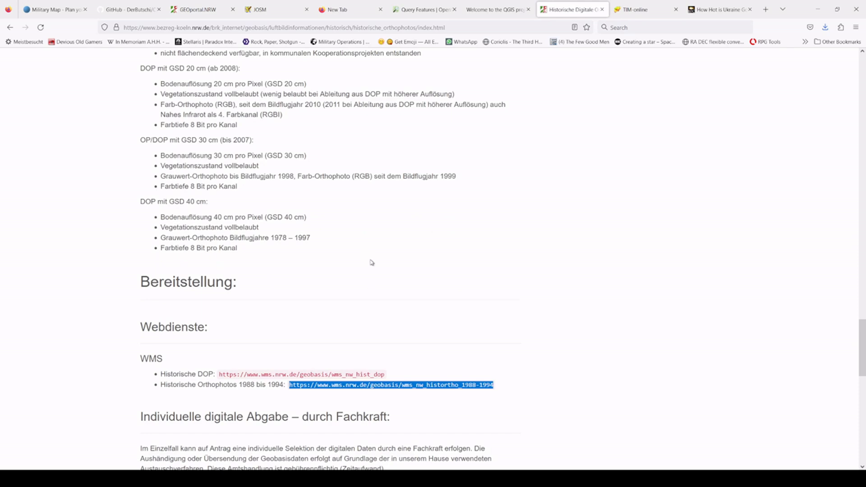
scroll(372, 260, "down", 1)
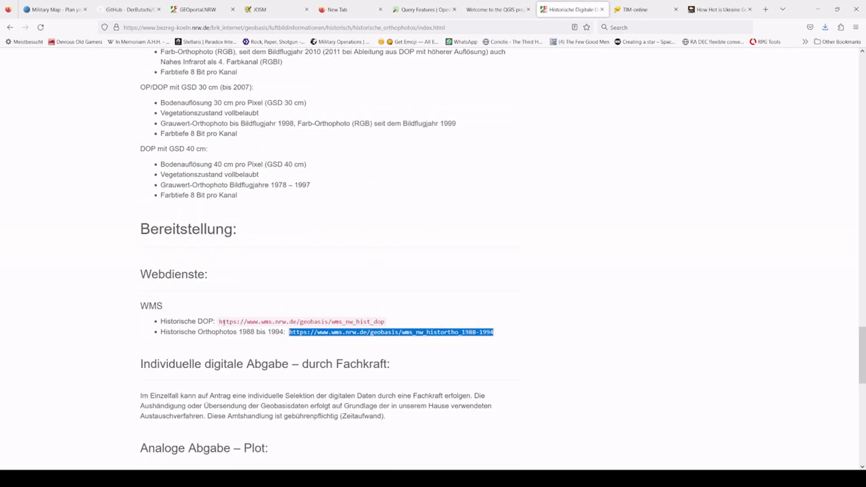
left_click(365, 346)
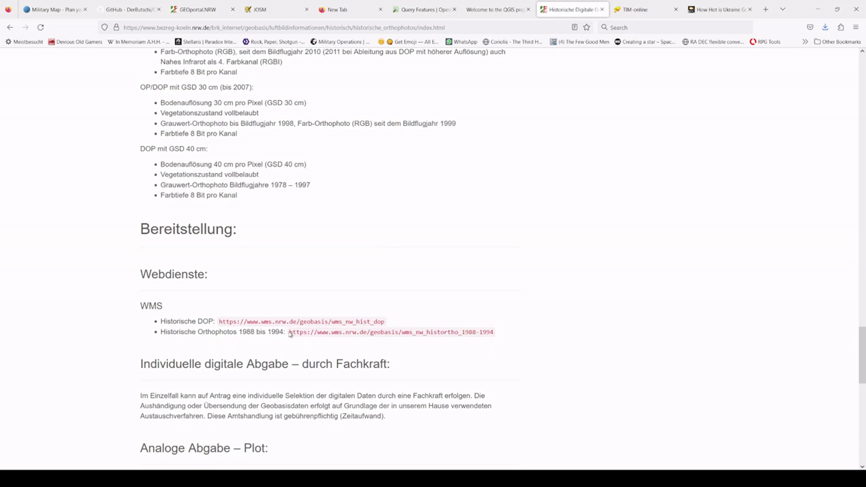
left_click_drag(289, 333, 514, 335)
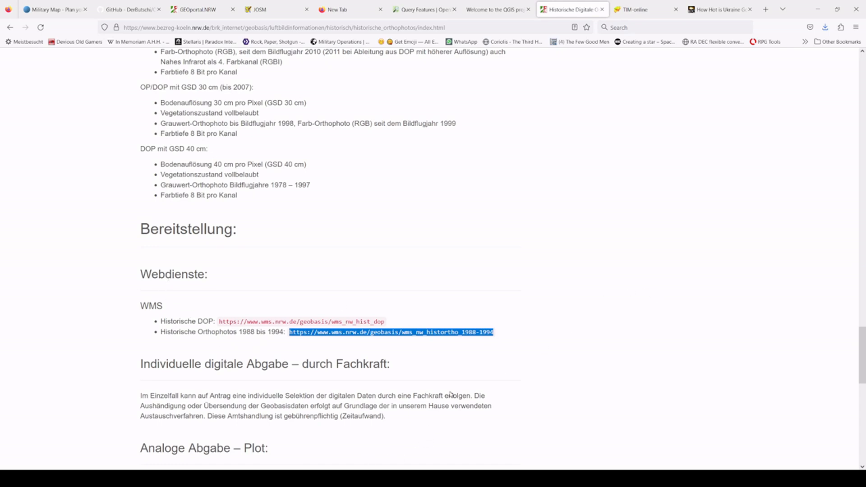
Step: Switch to QGIS and check the QuickMapServices entry among the installed plugins
key("ctrl+shift+Tab")
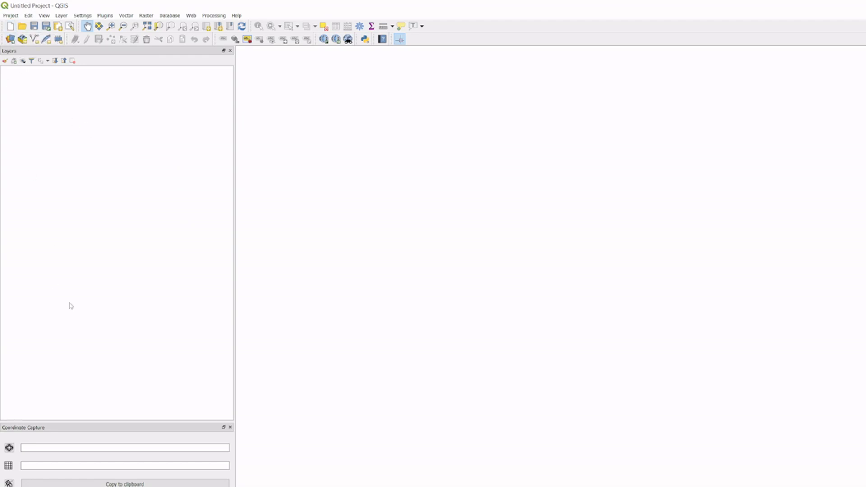
left_click(29, 15)
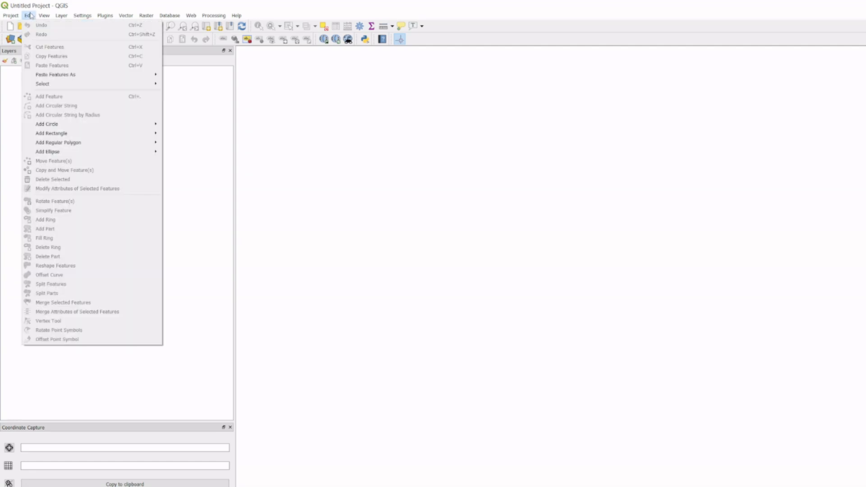
mouse_move(75, 18)
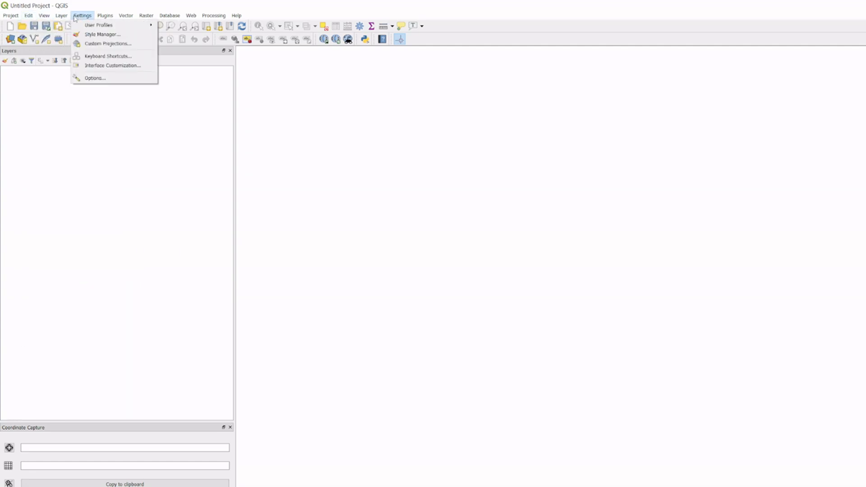
mouse_move(110, 18)
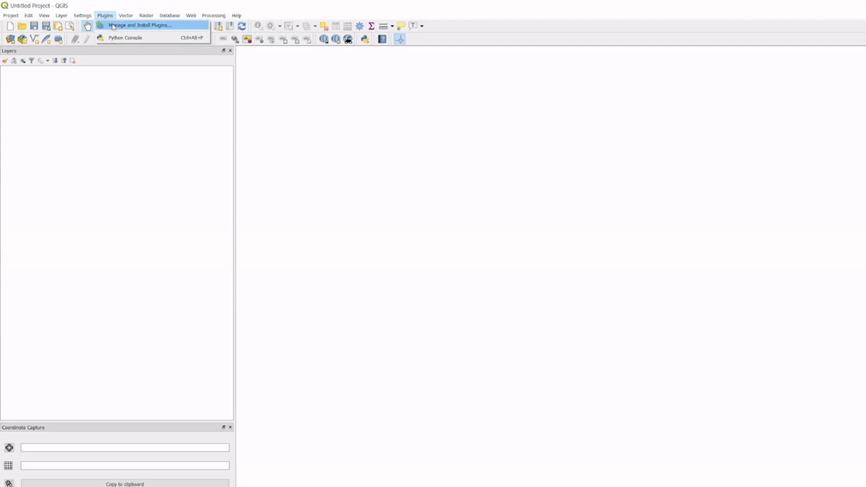
left_click(112, 26)
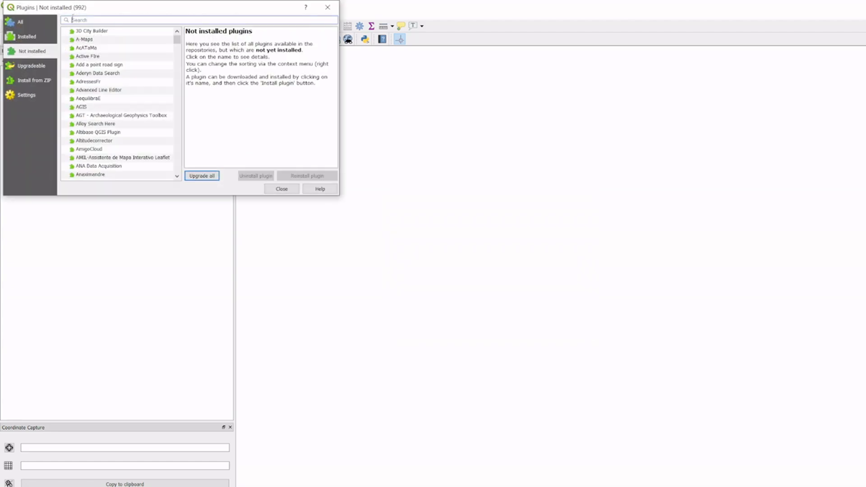
left_click(27, 36)
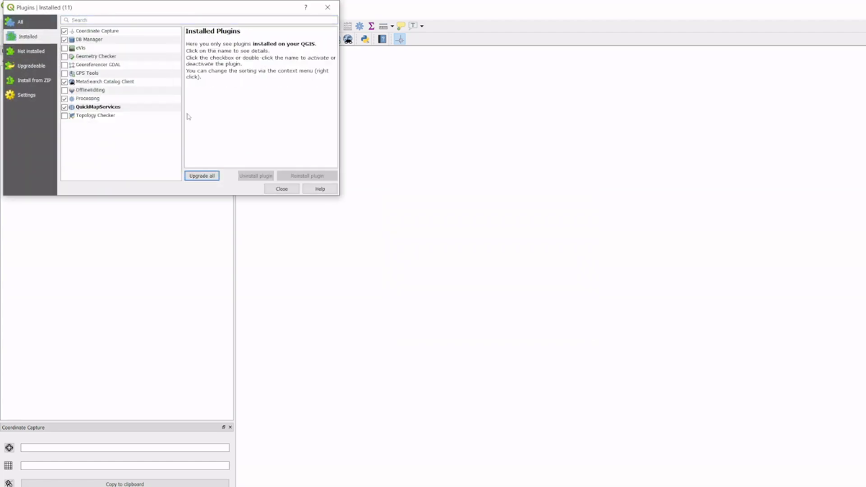
left_click(140, 108)
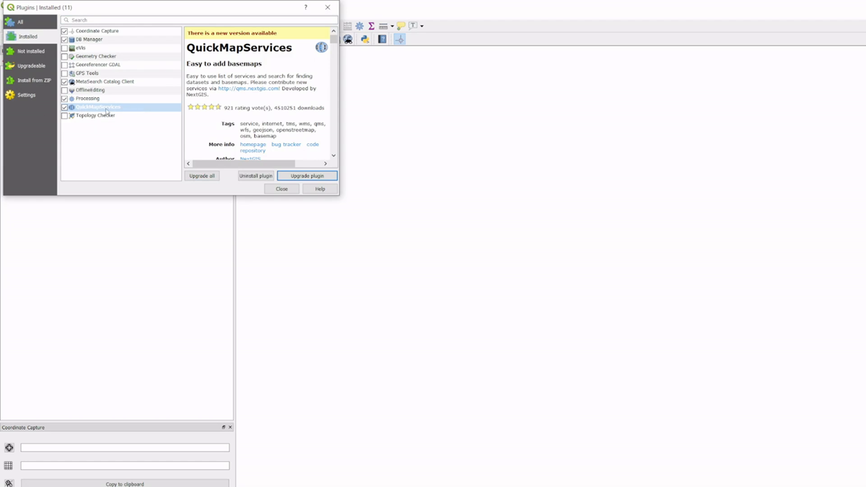
left_click(281, 189)
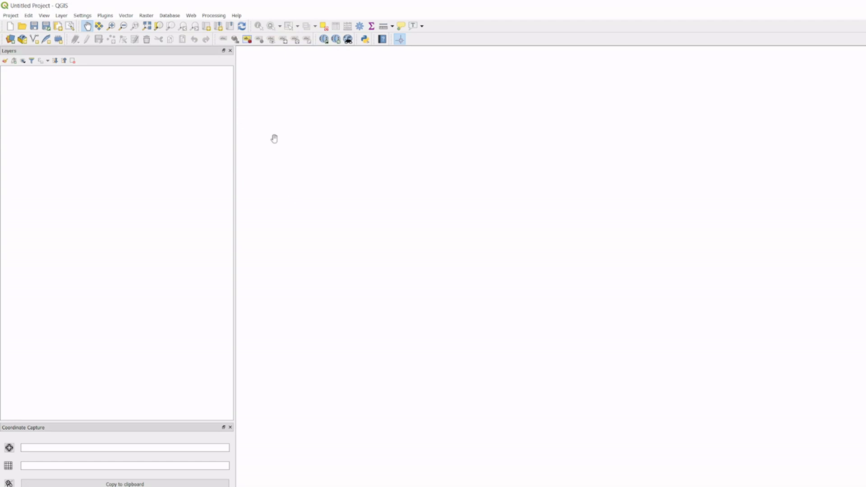
Step: Add the OSM Standard base map to the project with QuickMapServices
left_click(191, 14)
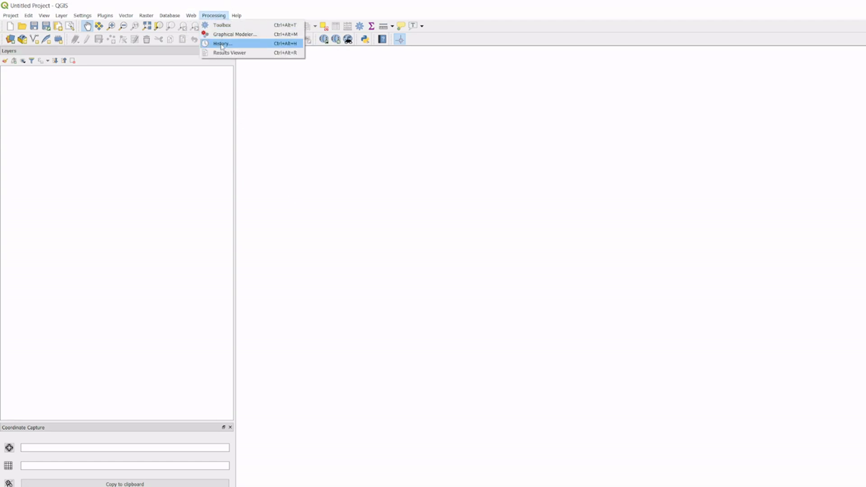
mouse_move(246, 35)
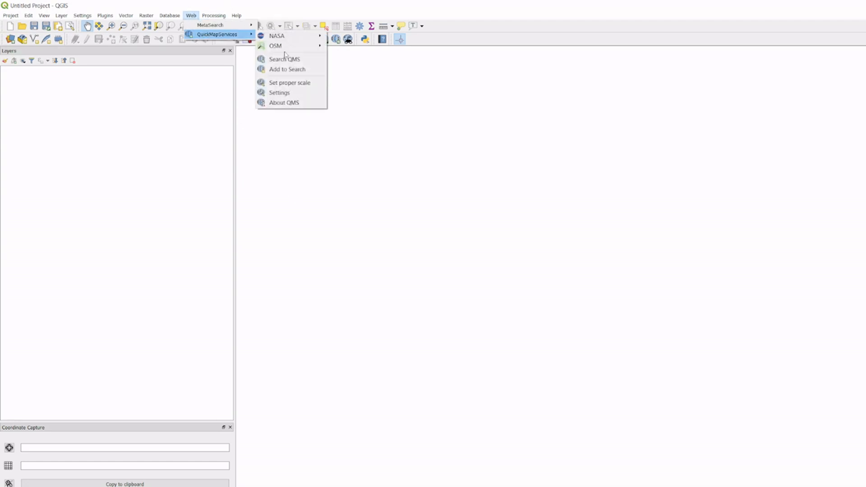
mouse_move(283, 49)
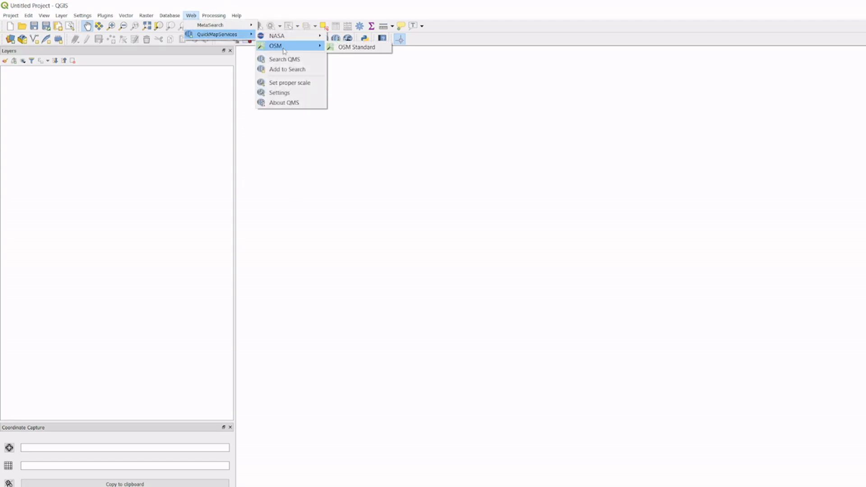
left_click(359, 51)
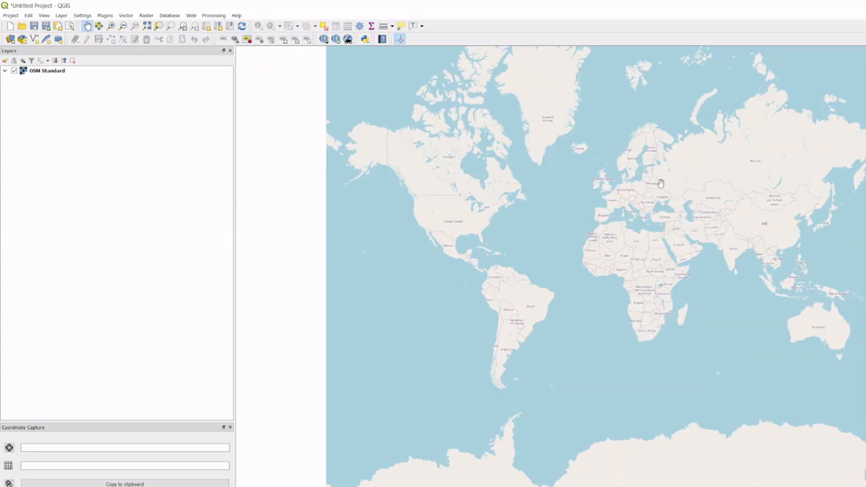
Step: Find the Agger valley east of Köln on the base map and examine the river bend with its surrounding villages and golf course
scroll(627, 189, "up", 3)
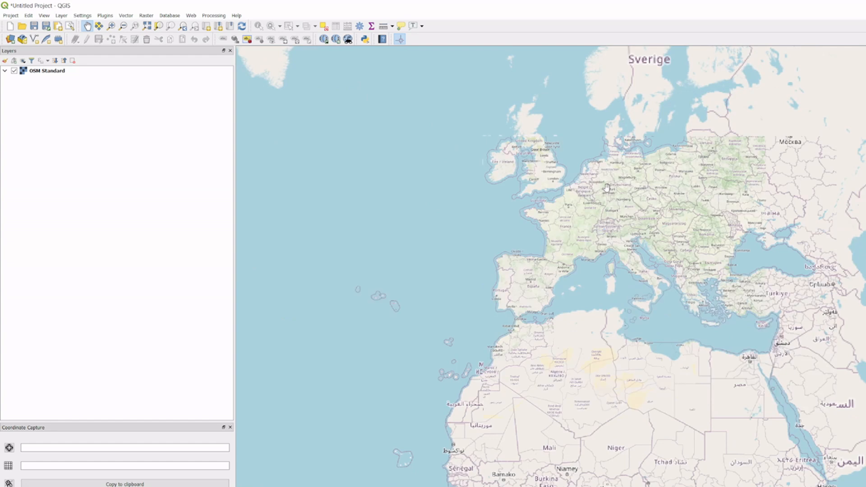
scroll(606, 187, "up", 3)
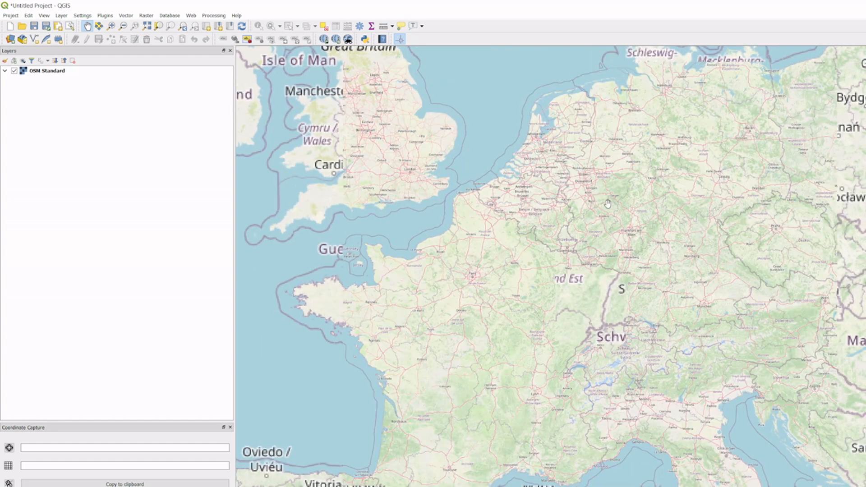
scroll(607, 204, "up", 2)
scroll(559, 187, "up", 1)
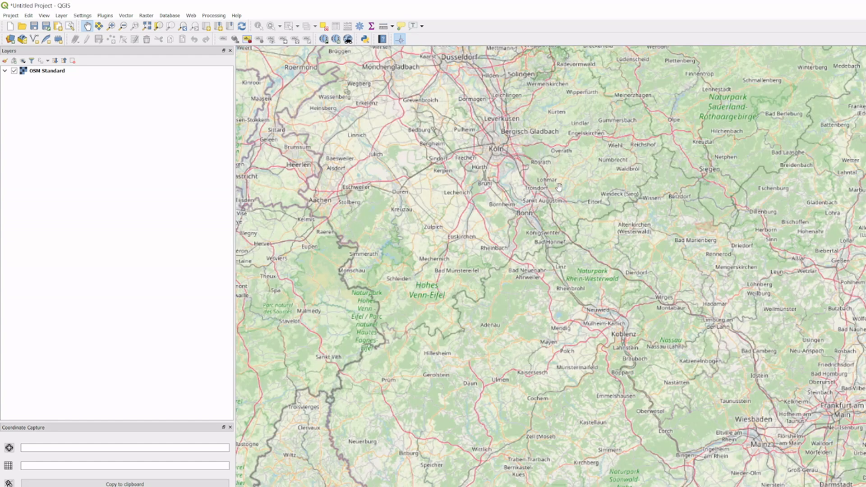
scroll(558, 187, "up", 1)
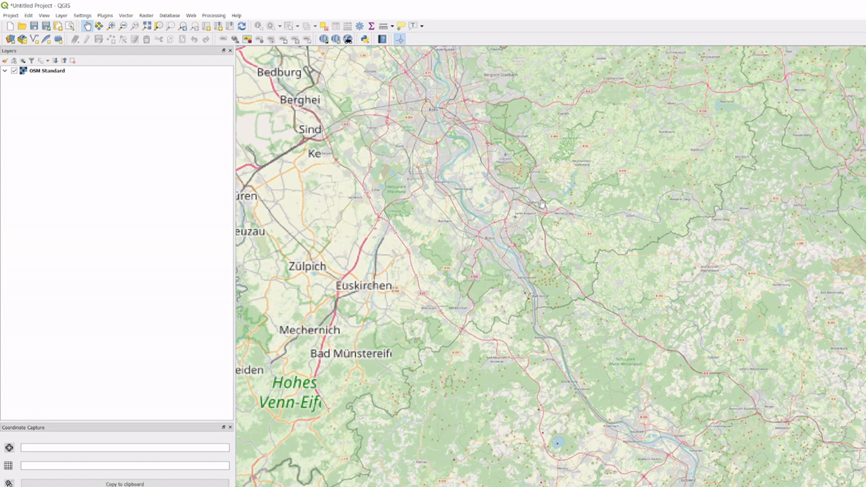
scroll(582, 196, "up", 1)
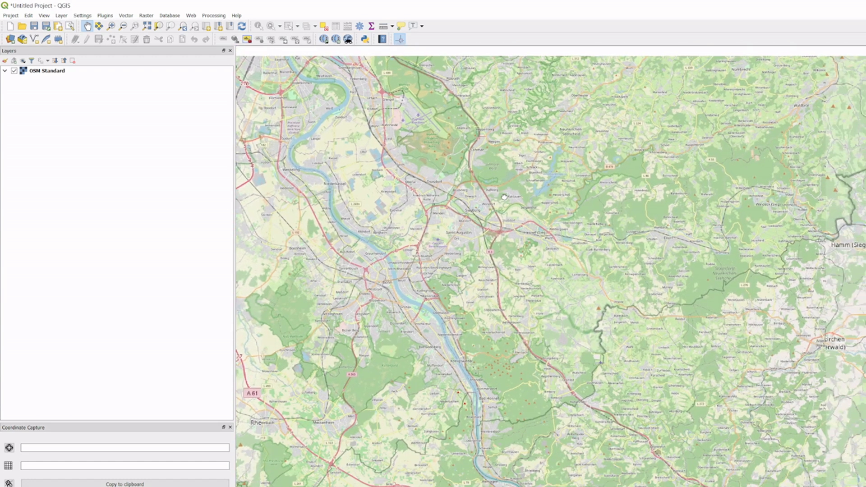
left_click_drag(504, 197, 527, 294)
left_click_drag(533, 208, 496, 280)
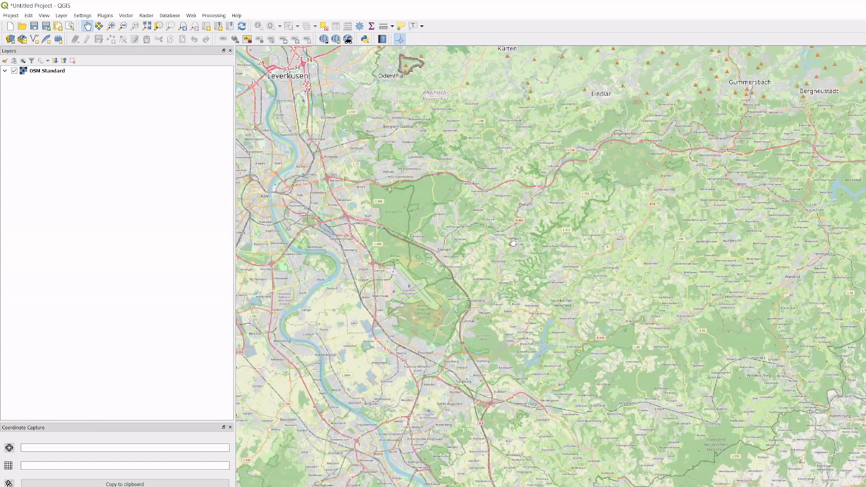
scroll(513, 242, "up", 1)
scroll(490, 234, "up", 2)
left_click_drag(529, 154, 584, 268)
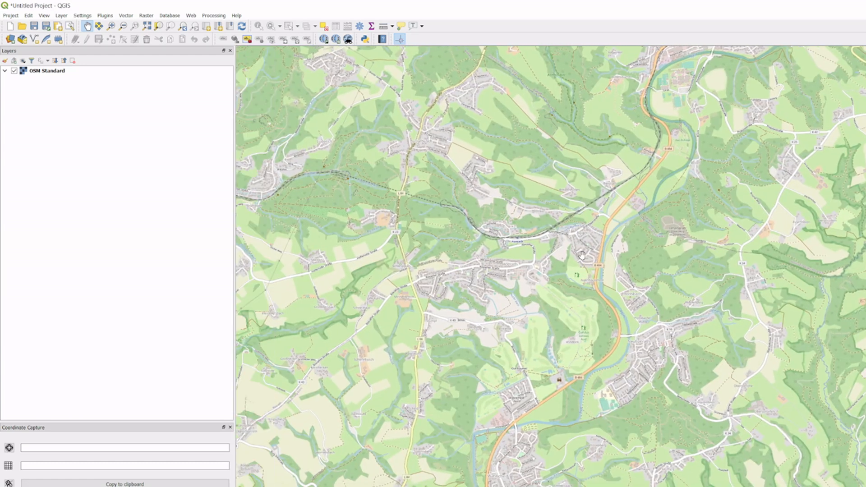
scroll(582, 256, "up", 1)
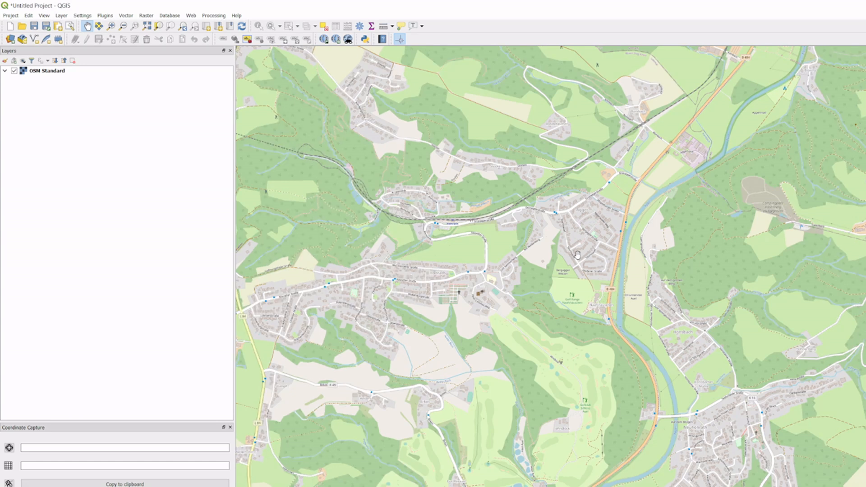
Step: Connect to the saved "historical aerial imagery" WMS server in the data source manager
left_click(10, 41)
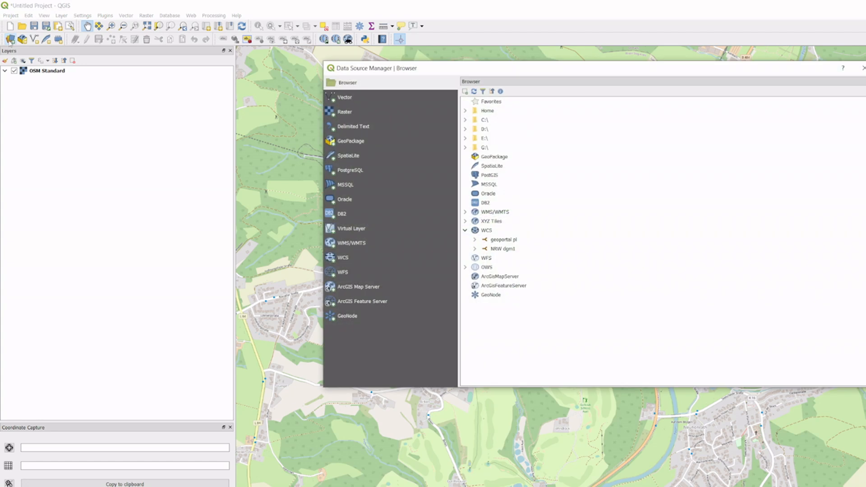
left_click(346, 246)
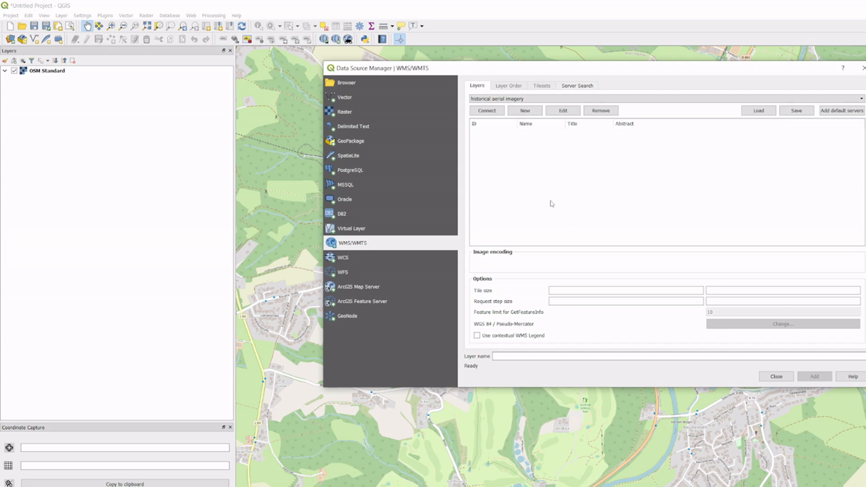
left_click(525, 112)
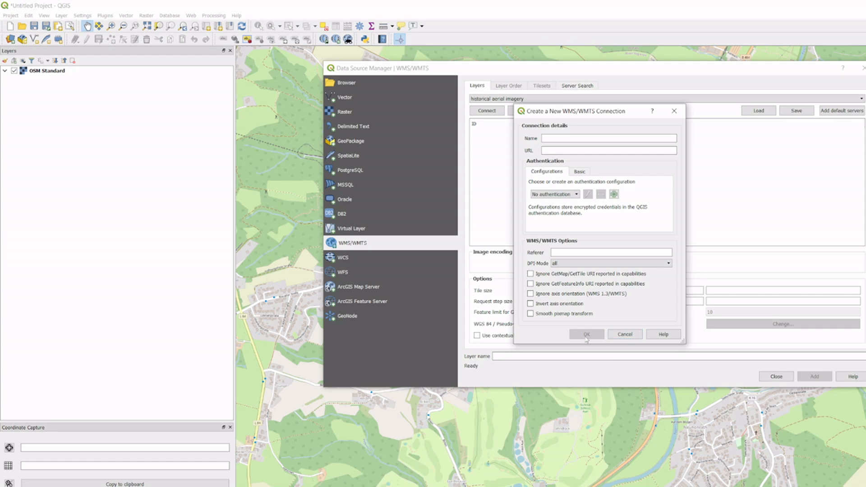
left_click(625, 334)
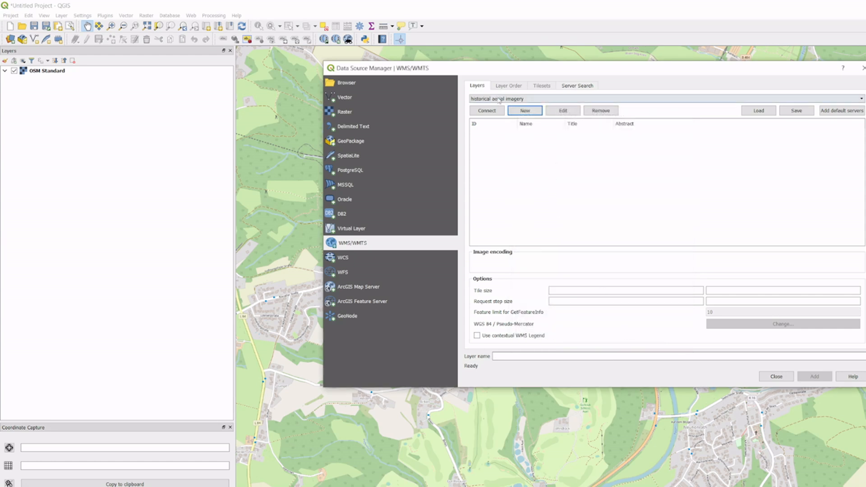
left_click(521, 99)
left_click(521, 98)
left_click(493, 110)
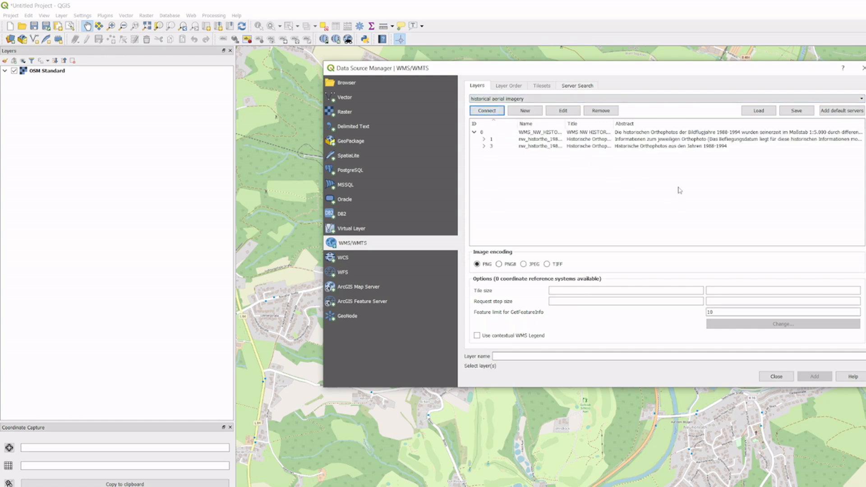
Step: Add the Historische Orthophotos 1988-1994 layer to the project with TIFF image encoding and close the data source manager
left_click(648, 147)
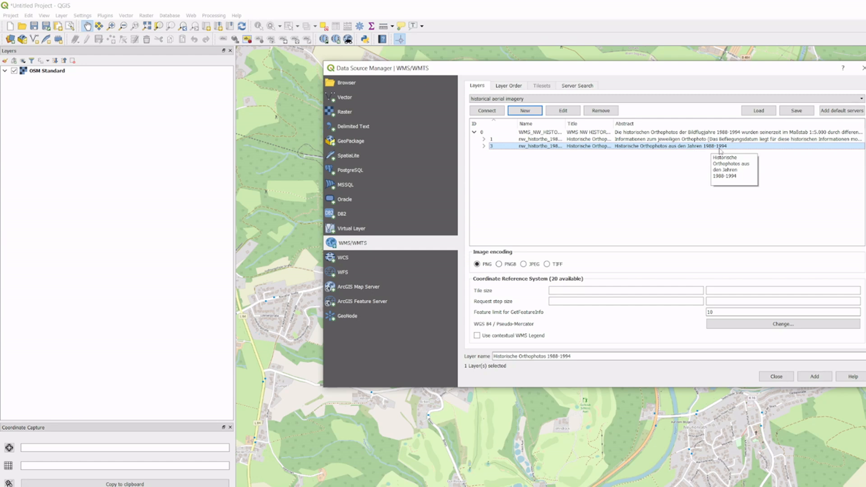
left_click(547, 264)
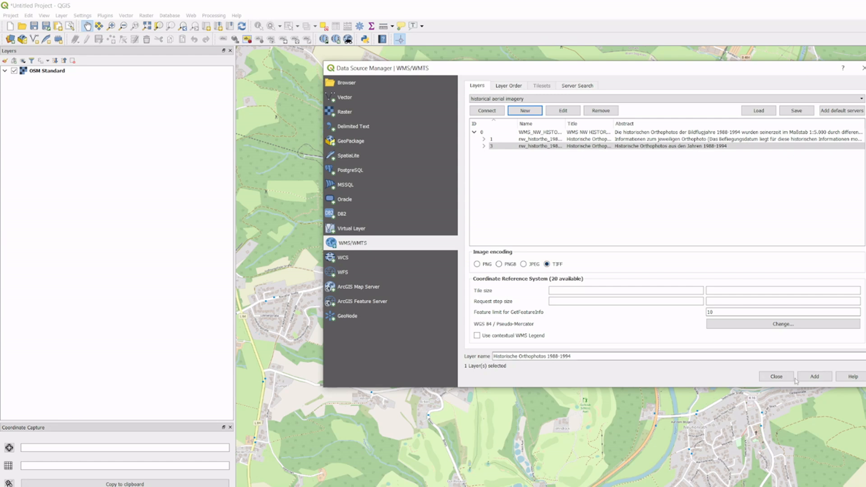
left_click(815, 378)
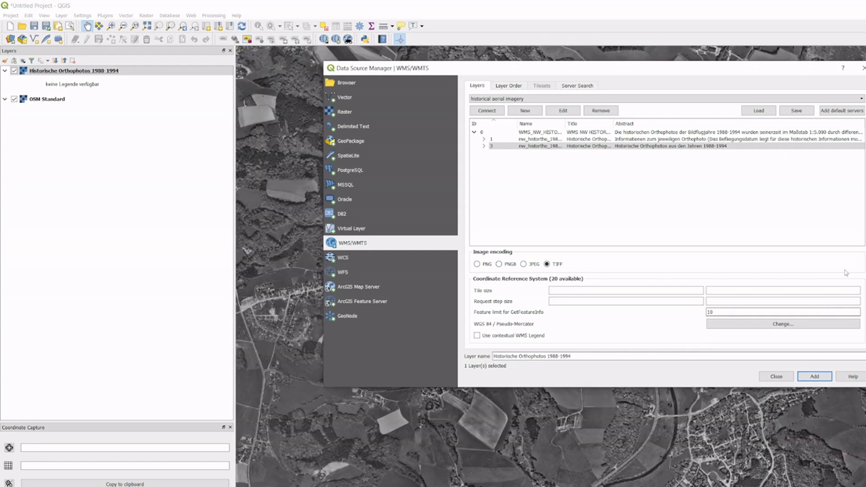
left_click(861, 68)
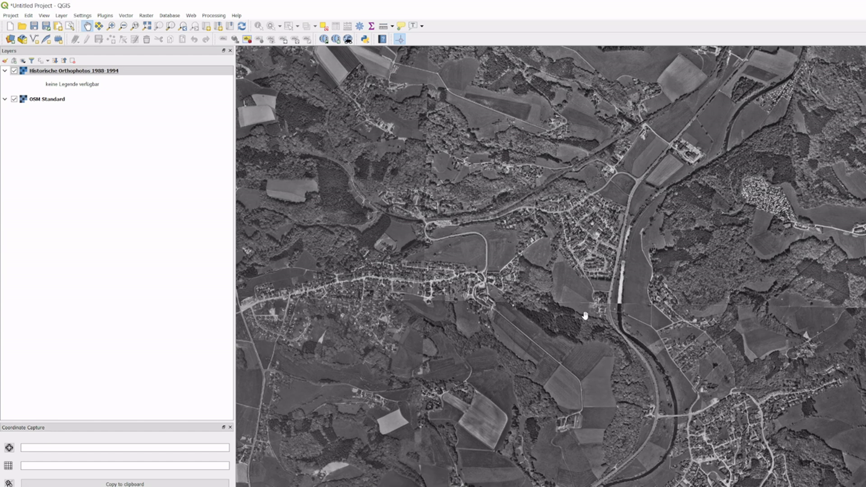
Step: Compare the historical orthophotos with the OSM base map along the river by toggling the orthophoto layer's visibility
scroll(658, 304, "up", 2)
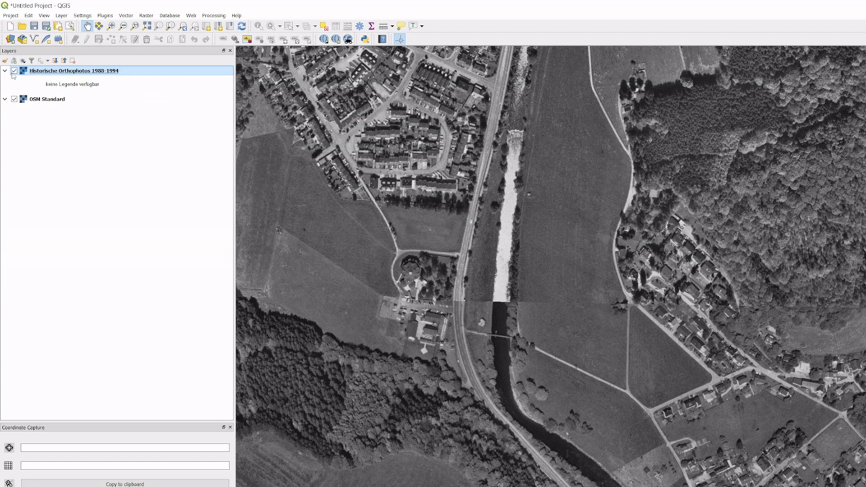
left_click(14, 71)
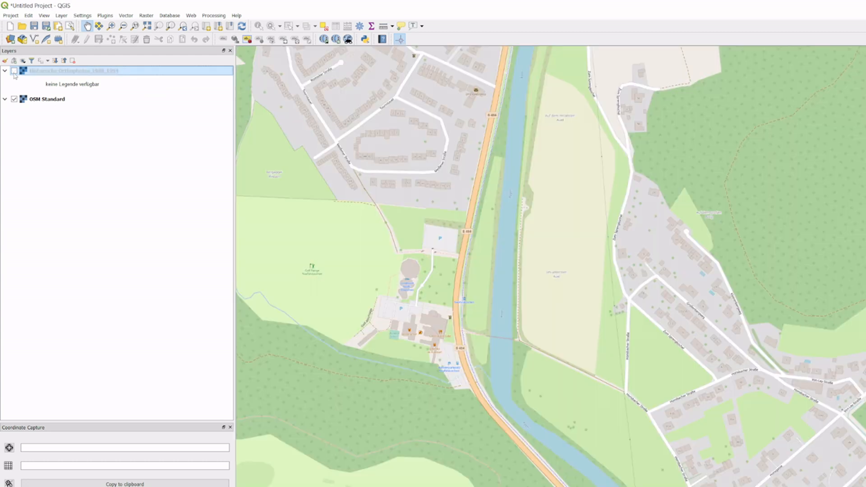
left_click(14, 71)
left_click(14, 71)
left_click(14, 71)
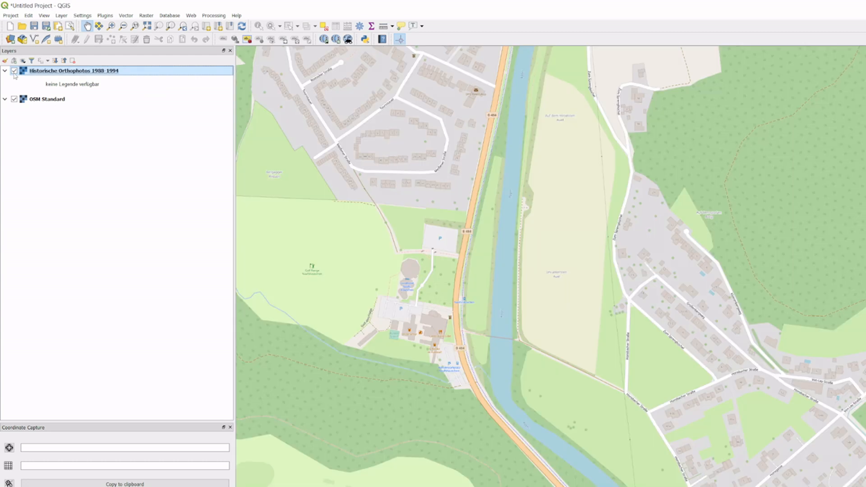
left_click(14, 71)
left_click(14, 71)
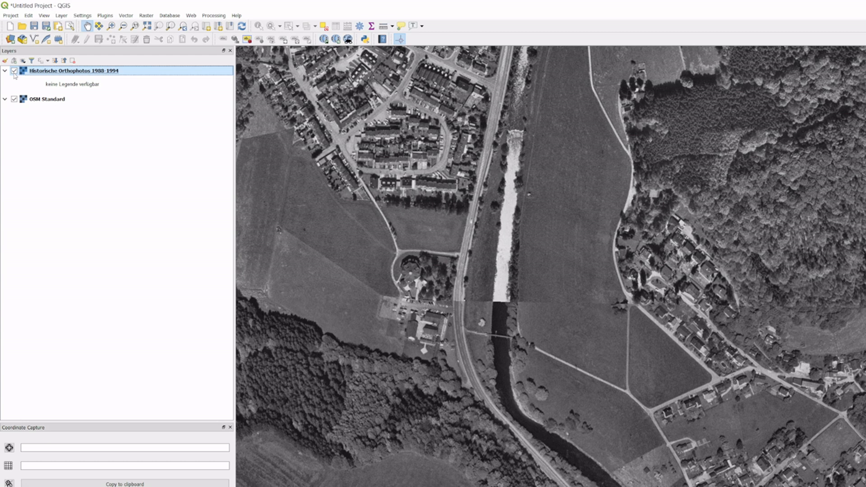
Step: Hide the orthophoto layer to examine the golf course near Schloss Auel on the OSM map, and show the layer again
left_click(14, 72)
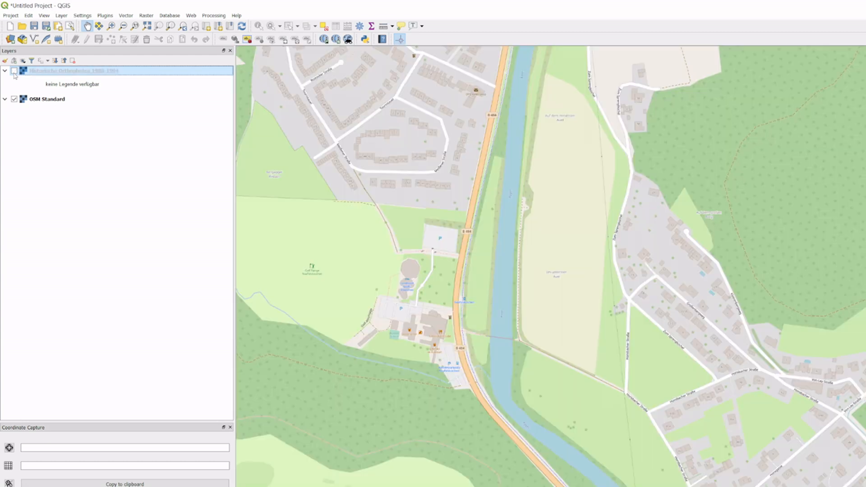
left_click_drag(456, 411, 516, 268)
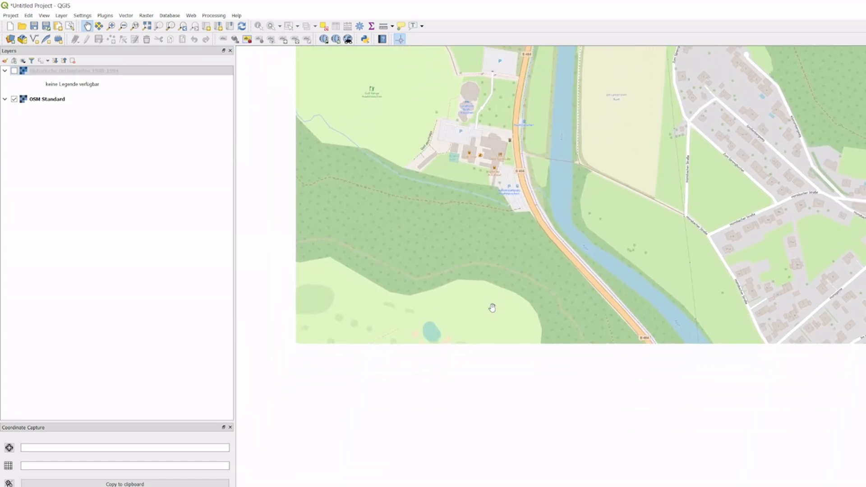
left_click_drag(455, 427, 489, 324)
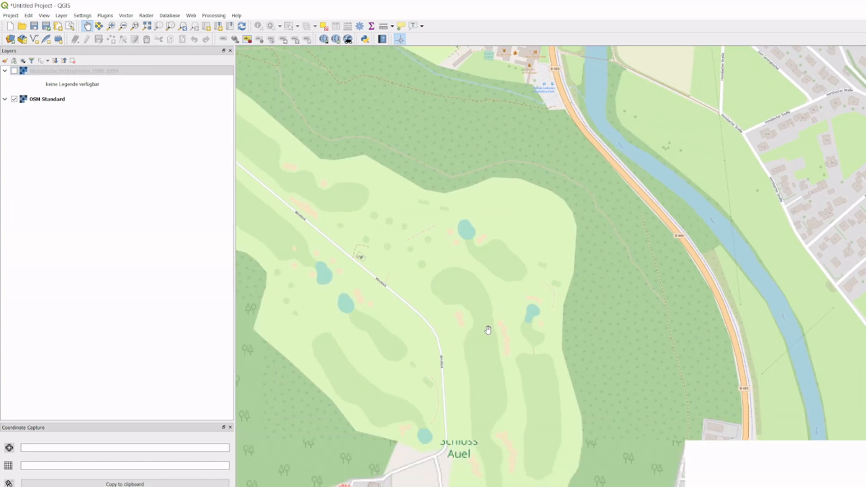
left_click_drag(486, 415, 503, 374)
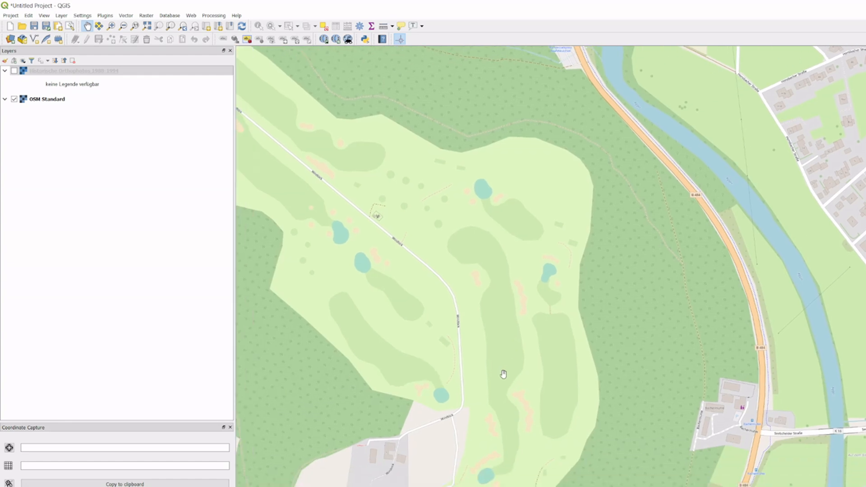
left_click(17, 72)
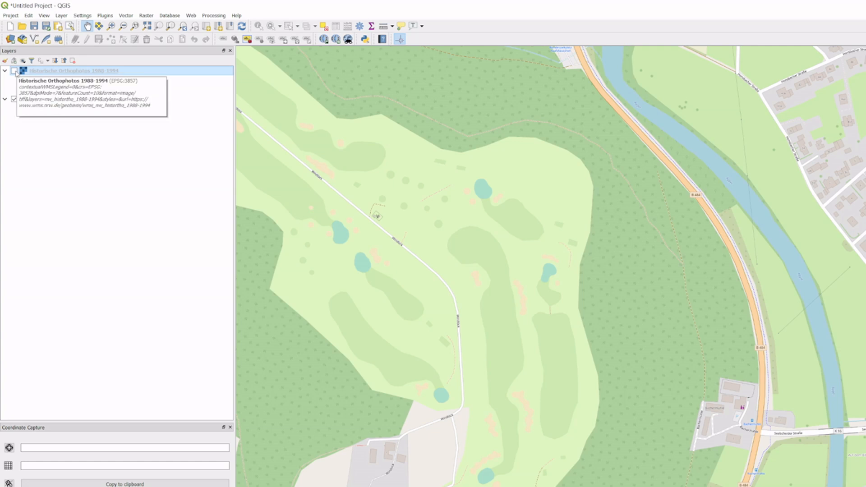
left_click(14, 70)
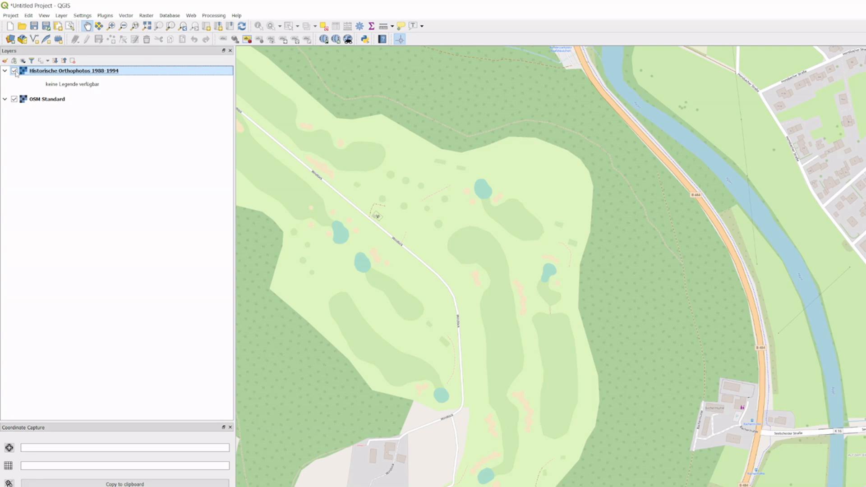
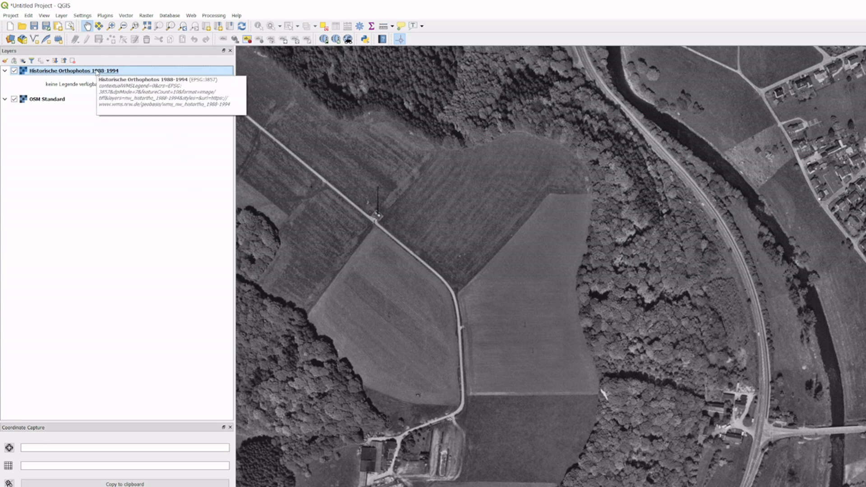
right_click(97, 72)
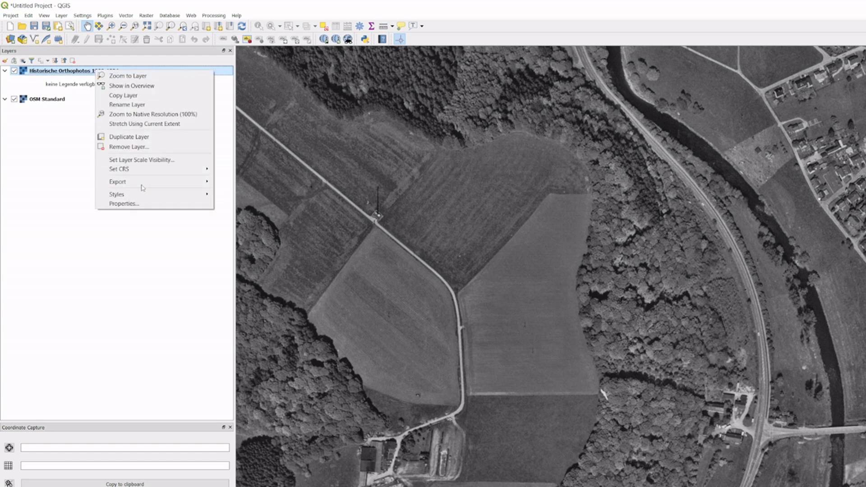
mouse_move(141, 185)
right_click(55, 72)
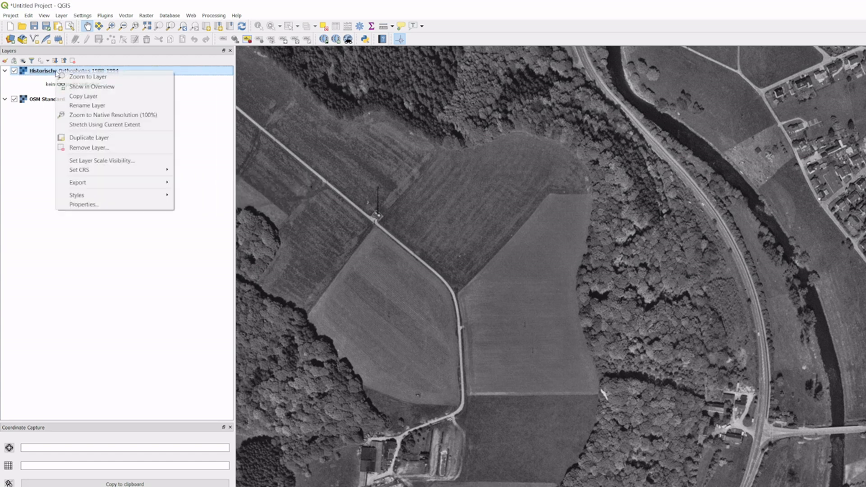
mouse_move(92, 182)
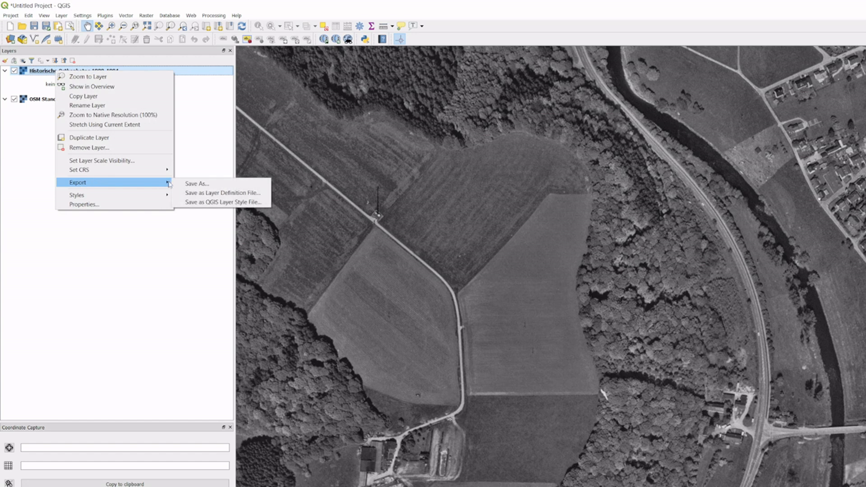
left_click(208, 186)
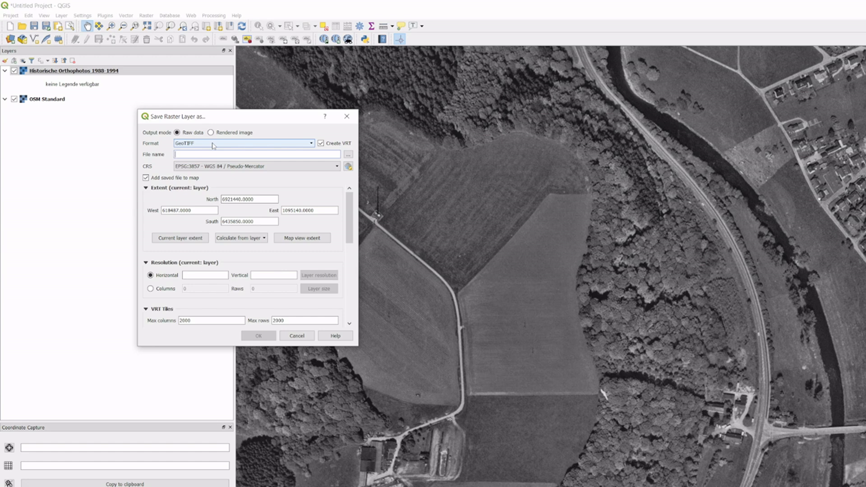
left_click(320, 144)
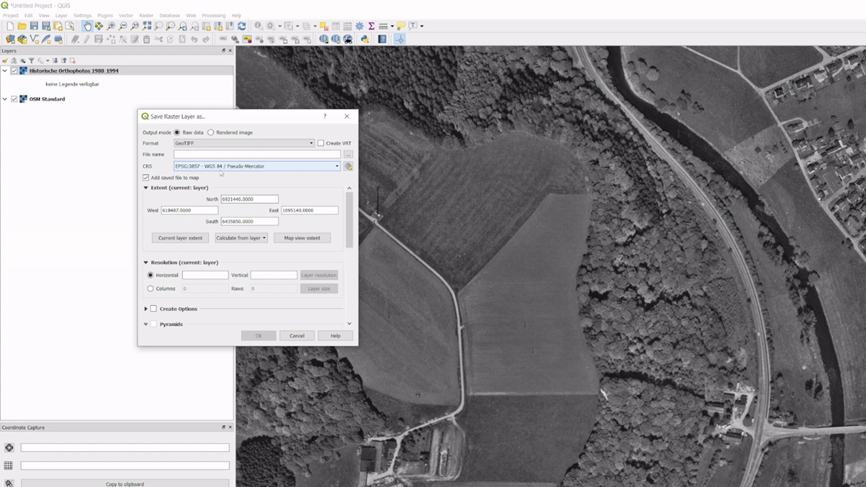
left_click(245, 167)
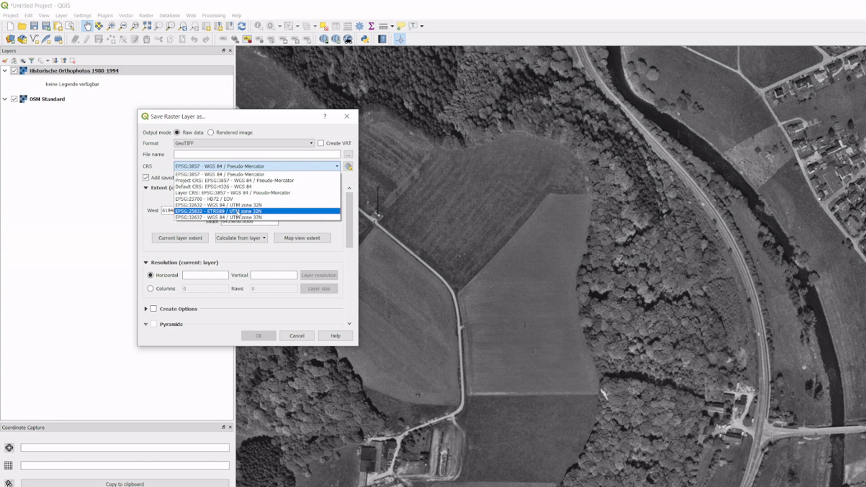
left_click(237, 211)
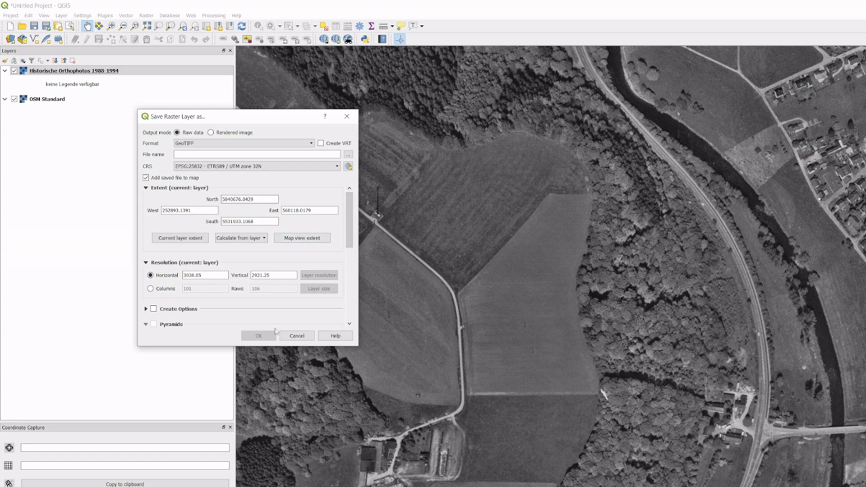
left_click(297, 336)
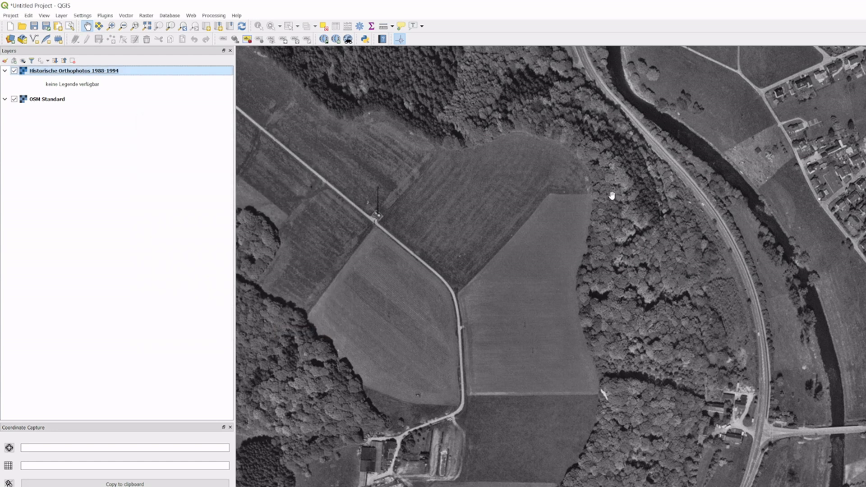
Step: Start a raw-data GeoTIFF export of the Historische Orthophotos 1988-1994 layer without VRT, using EPSG:25832 - ETRS89 / UTM zone 32N
scroll(613, 195, "down", 1)
left_click_drag(637, 192, 598, 266)
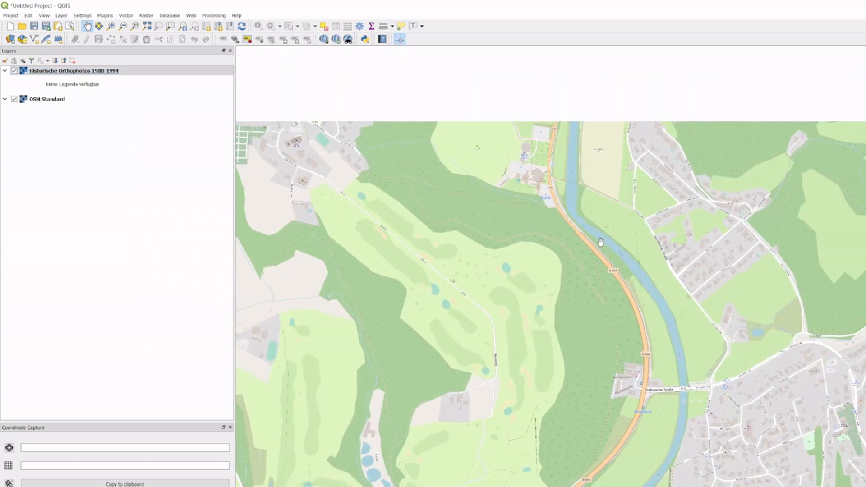
scroll(598, 233, "down", 1)
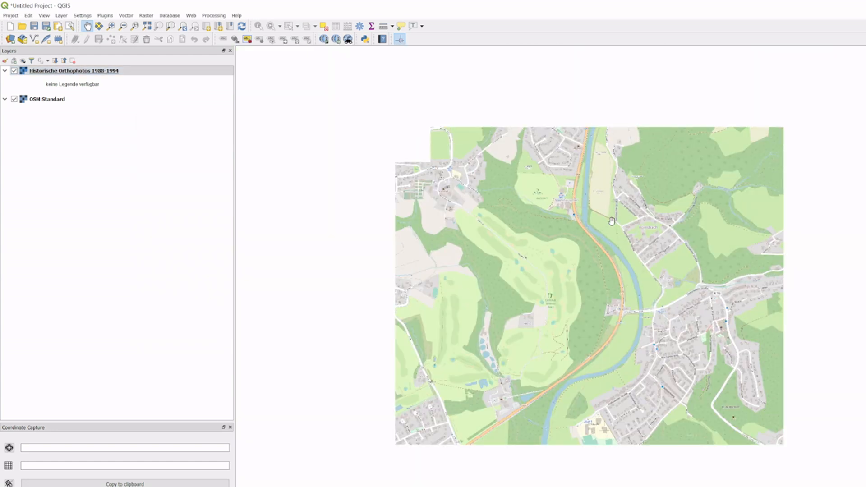
left_click_drag(656, 199, 649, 284)
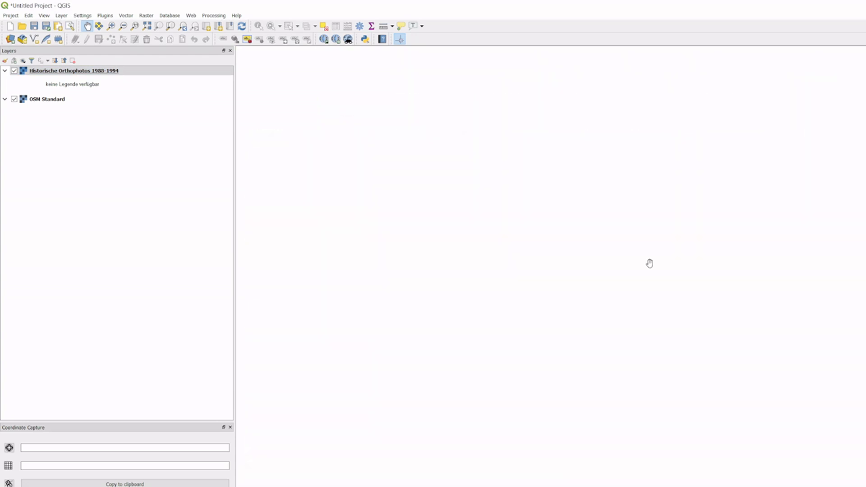
left_click_drag(649, 305, 668, 293)
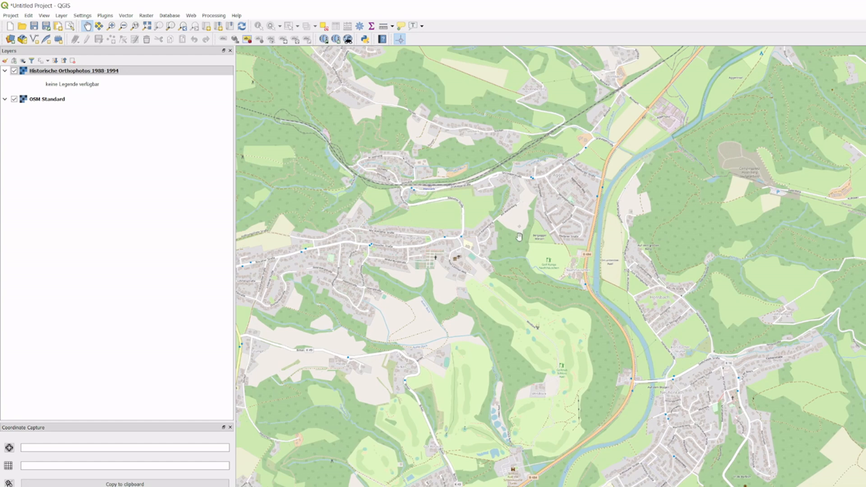
left_click(98, 71)
right_click(98, 70)
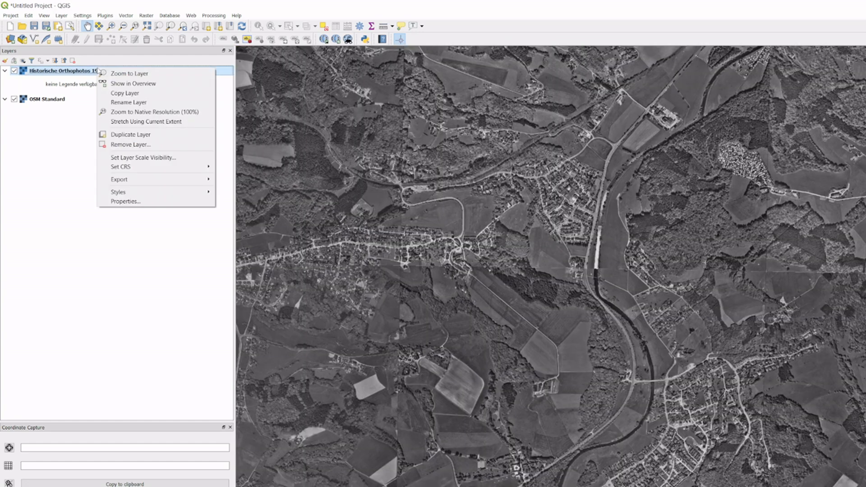
mouse_move(135, 179)
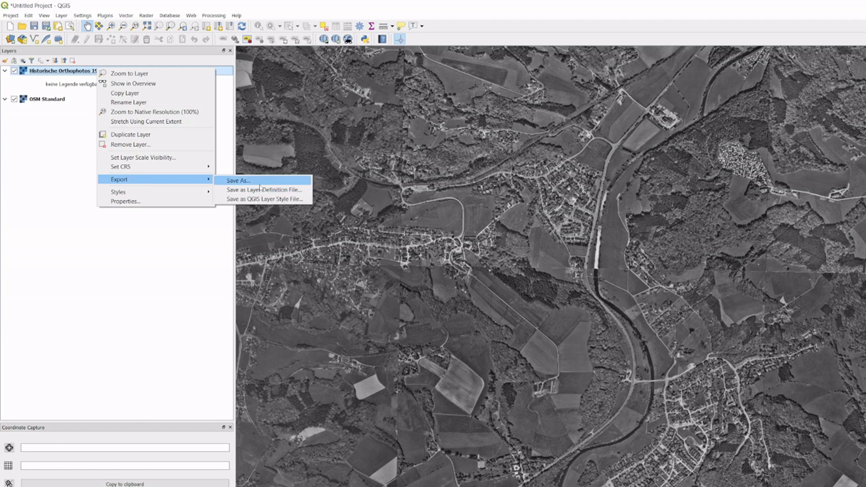
left_click(255, 182)
left_click(321, 144)
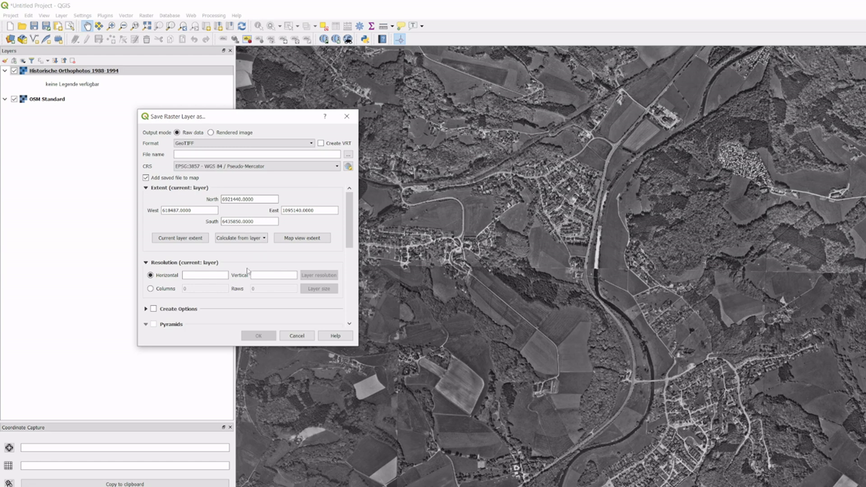
left_click(223, 167)
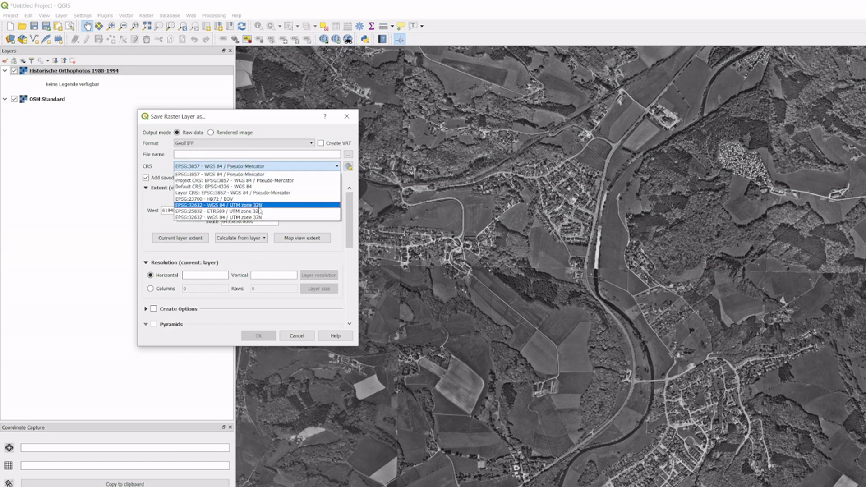
left_click(260, 209)
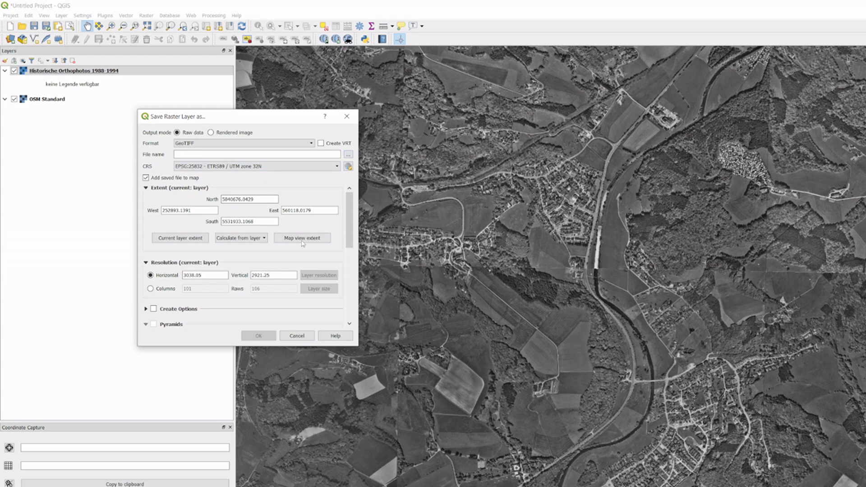
Step: Use the map view extent for the export and set both horizontal and vertical resolution to 0.4
left_click(308, 239)
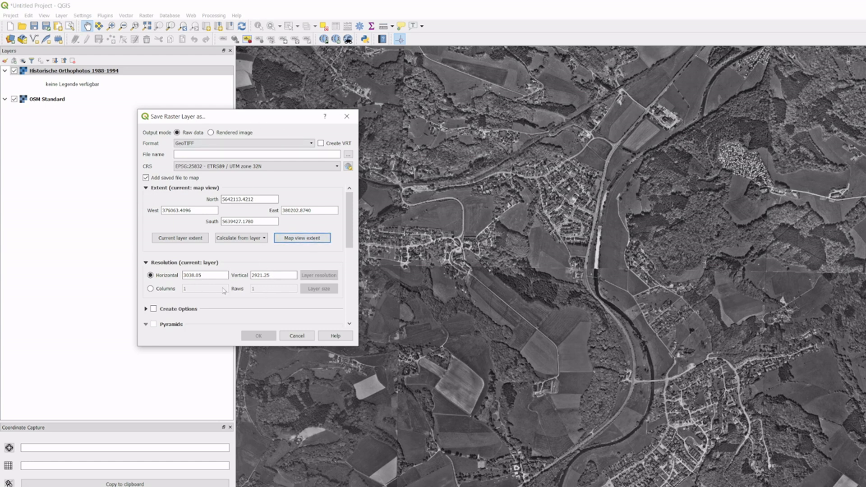
left_click(208, 276)
double_click(208, 275)
type("0.4")
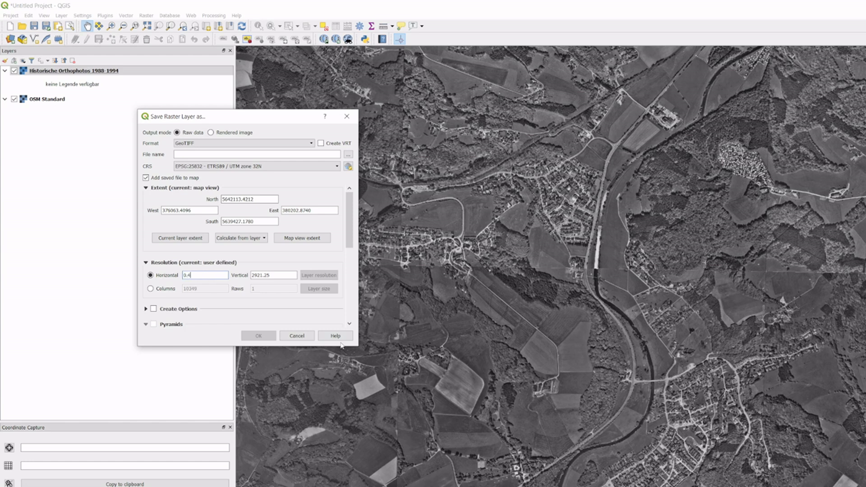
key("Tab")
type("0.4")
Step: Choose agger in the images folder as the GeoTIFF output file and replace the existing file
left_click(348, 155)
left_click(243, 212)
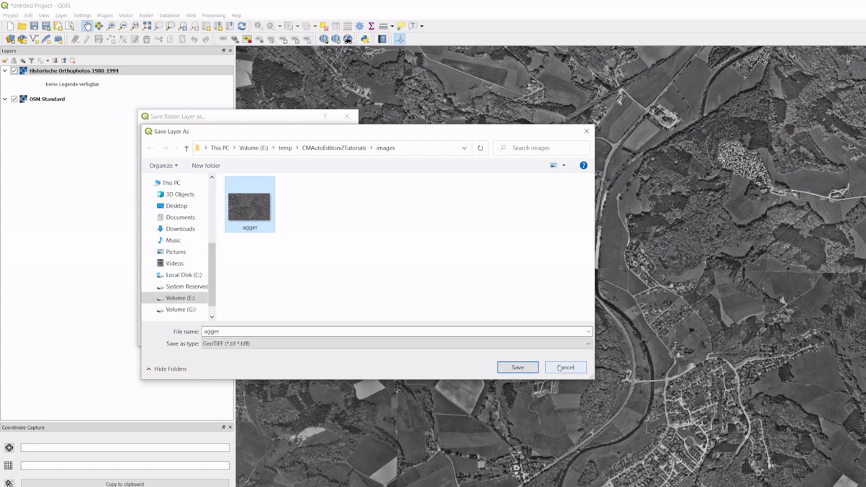
left_click(517, 367)
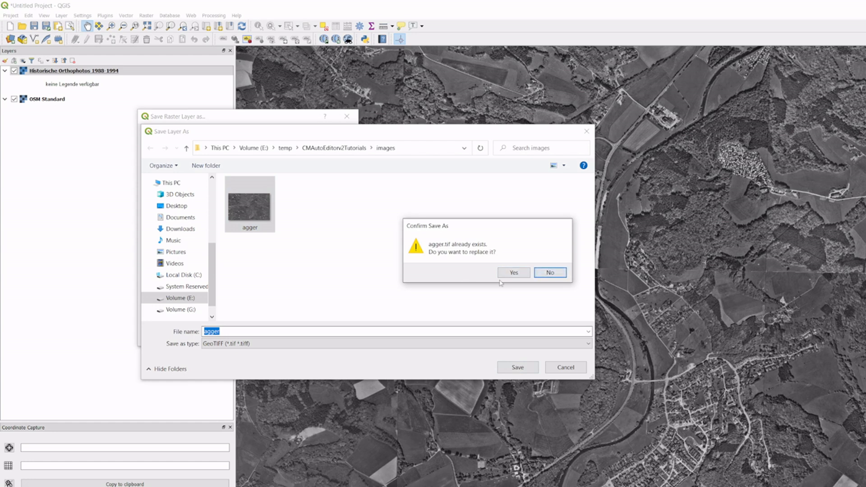
left_click(517, 273)
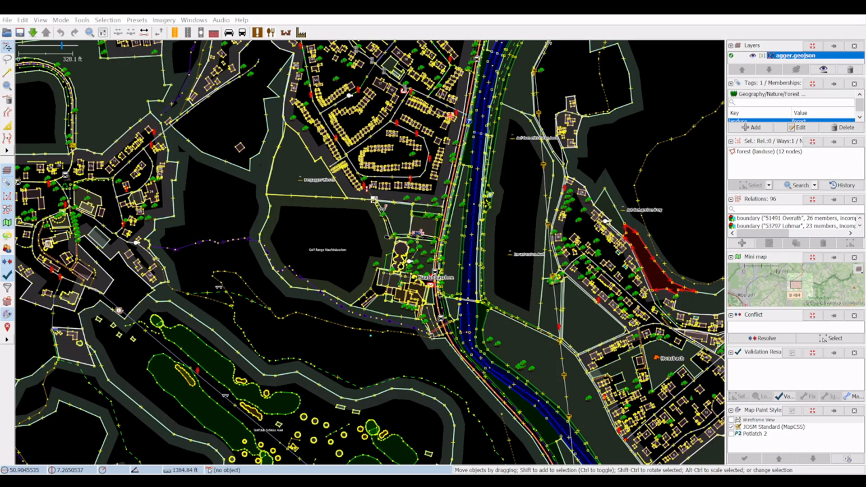
Step: Switch to JOSM and open its preferences
left_click(7, 21)
mouse_move(19, 19)
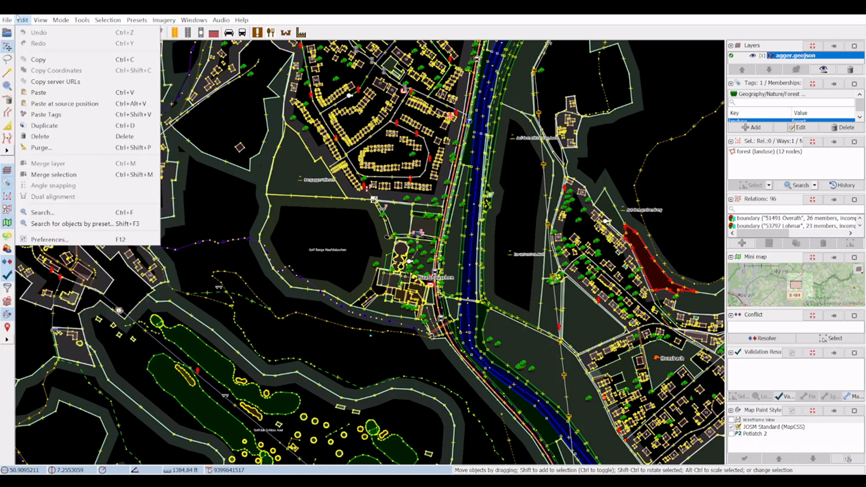
left_click(70, 242)
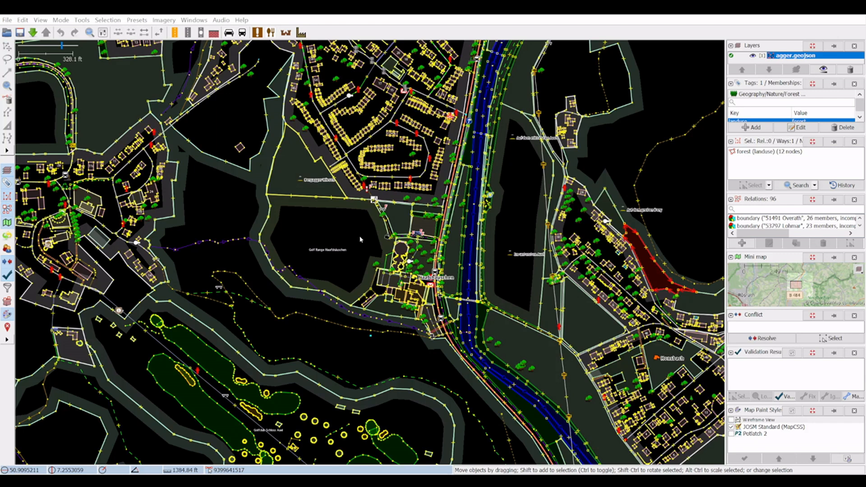
Step: Import the image agger.tif as a layer and move it below the agger.geojson layer
left_click(194, 20)
mouse_move(163, 21)
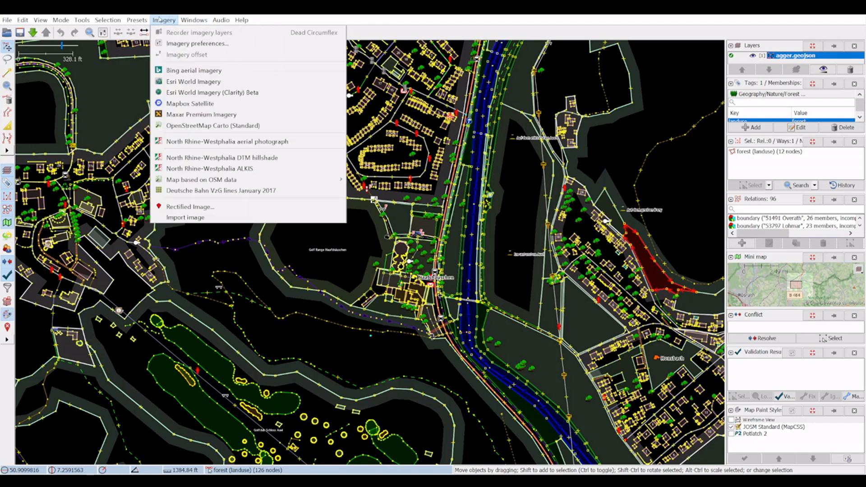
left_click(194, 218)
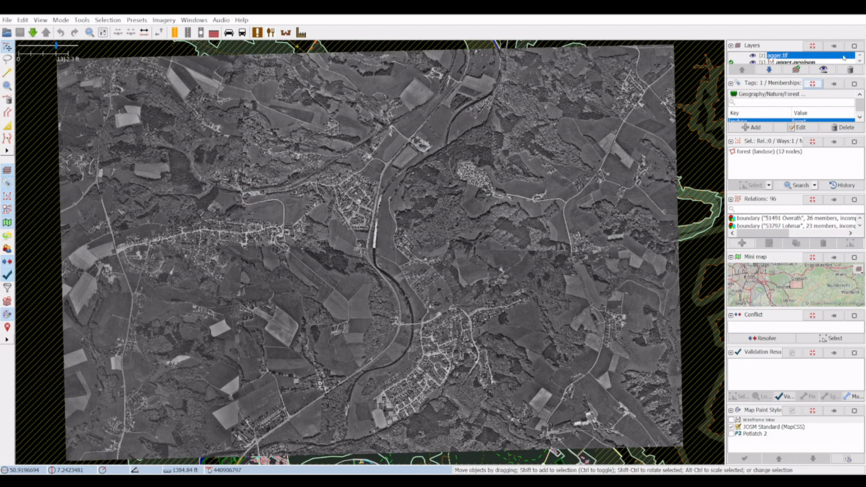
left_click(769, 70)
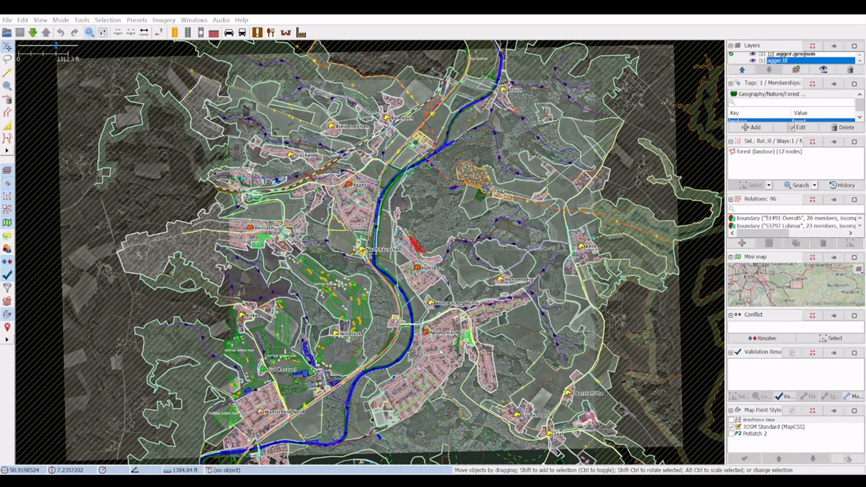
Step: Compare the OSM buildings, roads and river with the orthophoto around the housing estate beside the Agger
left_click(7, 86)
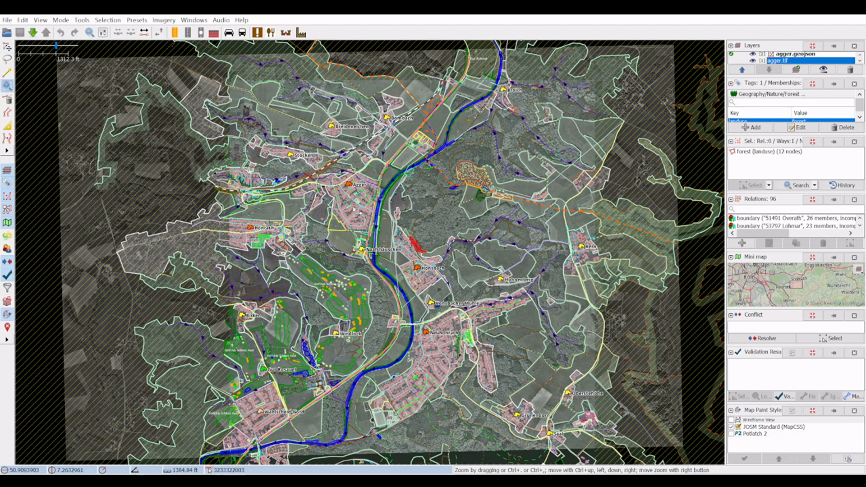
left_click_drag(351, 209, 438, 289)
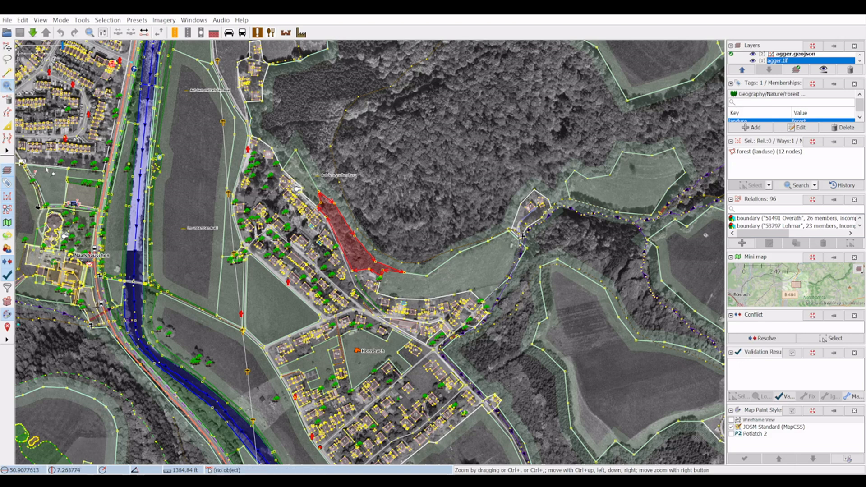
left_click_drag(28, 68, 130, 162)
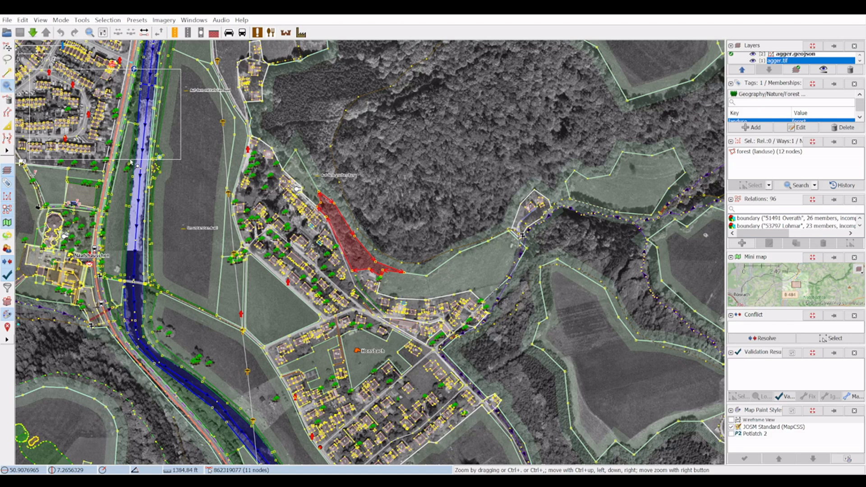
left_click_drag(131, 162, 131, 162)
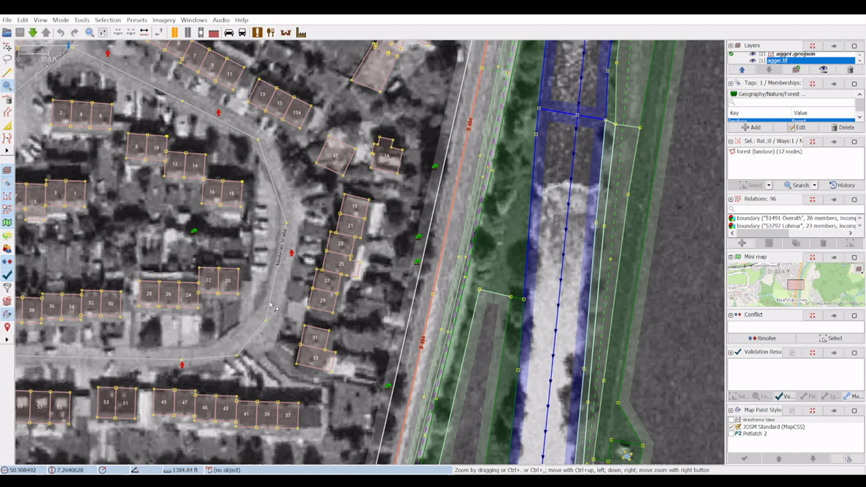
scroll(153, 196, "down", 2)
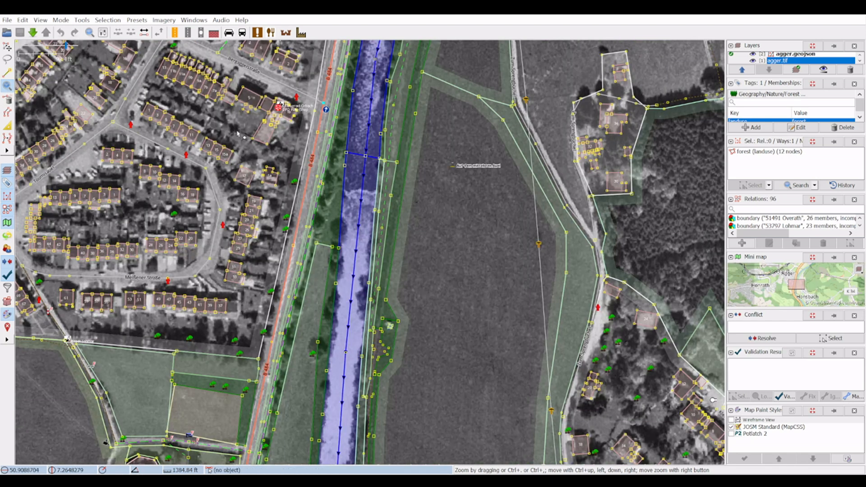
Step: Delete the easternmost building of the row inside the looping residential street, and undo the deletion
left_click(7, 46)
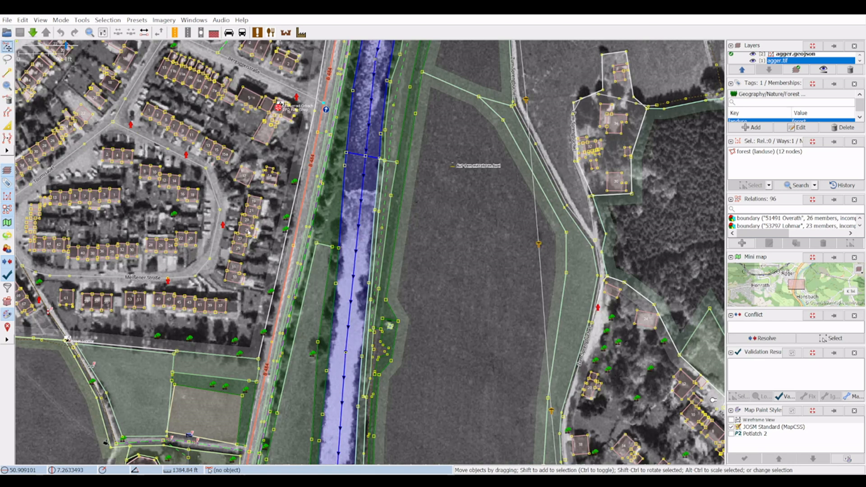
left_click(193, 204)
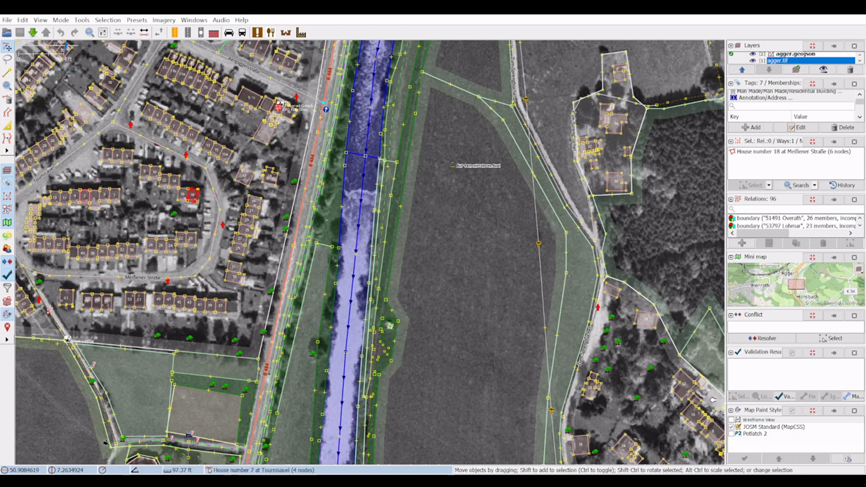
key("Delete")
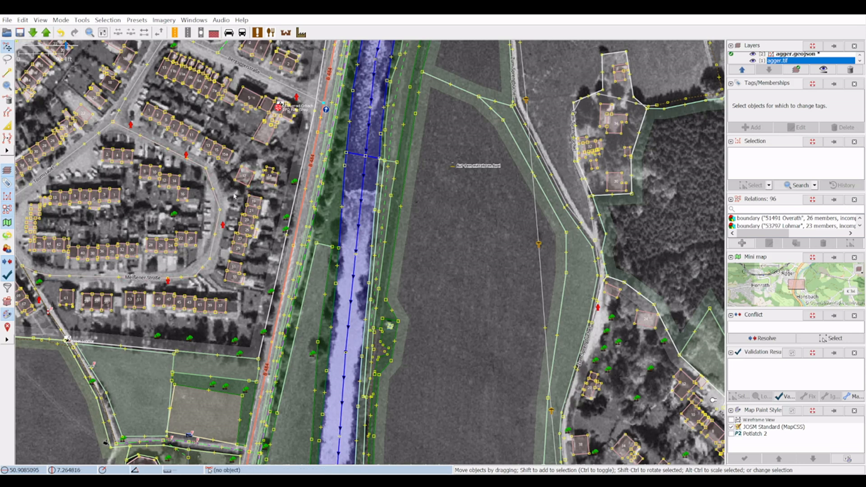
key("ctrl+z")
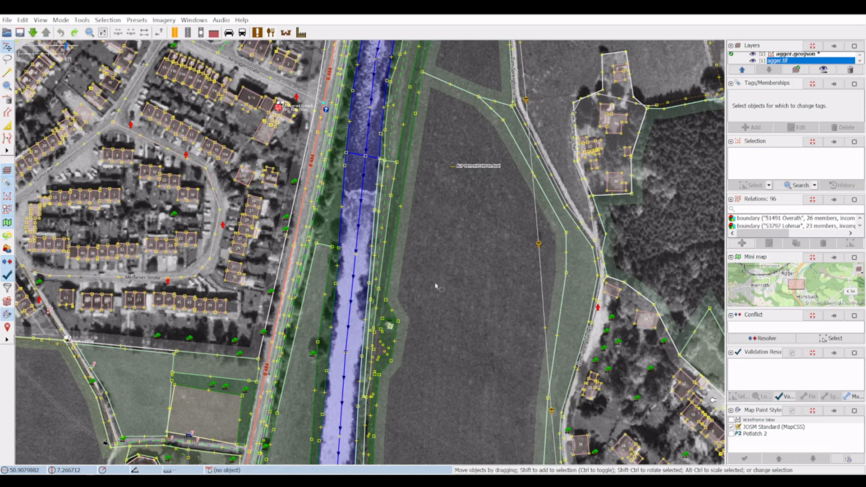